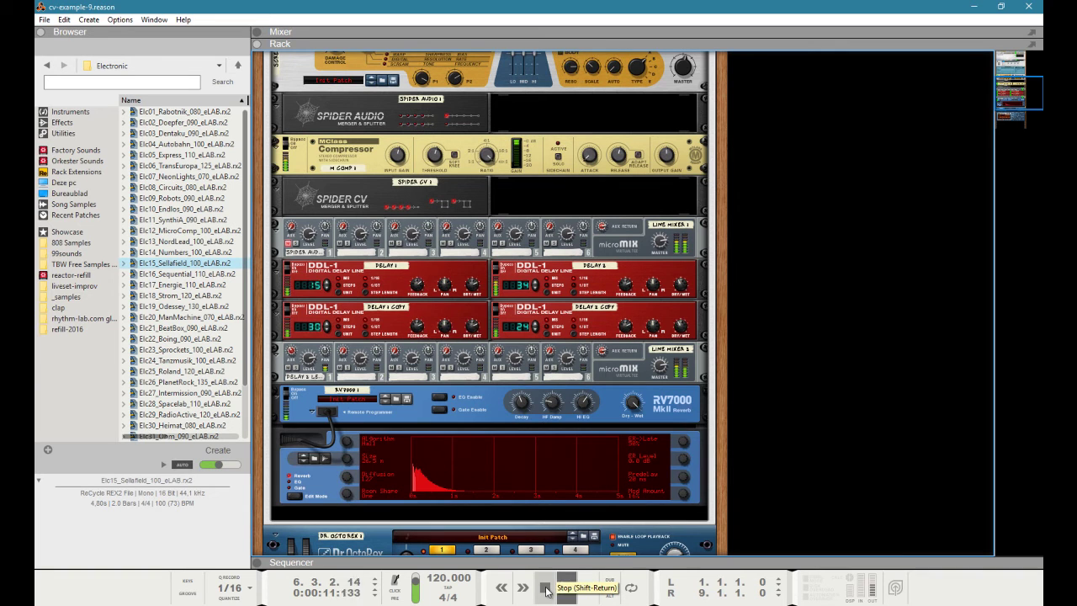
# - Stop playback of the open song and create a new song document in a maximized window
pyautogui.click(545, 590)
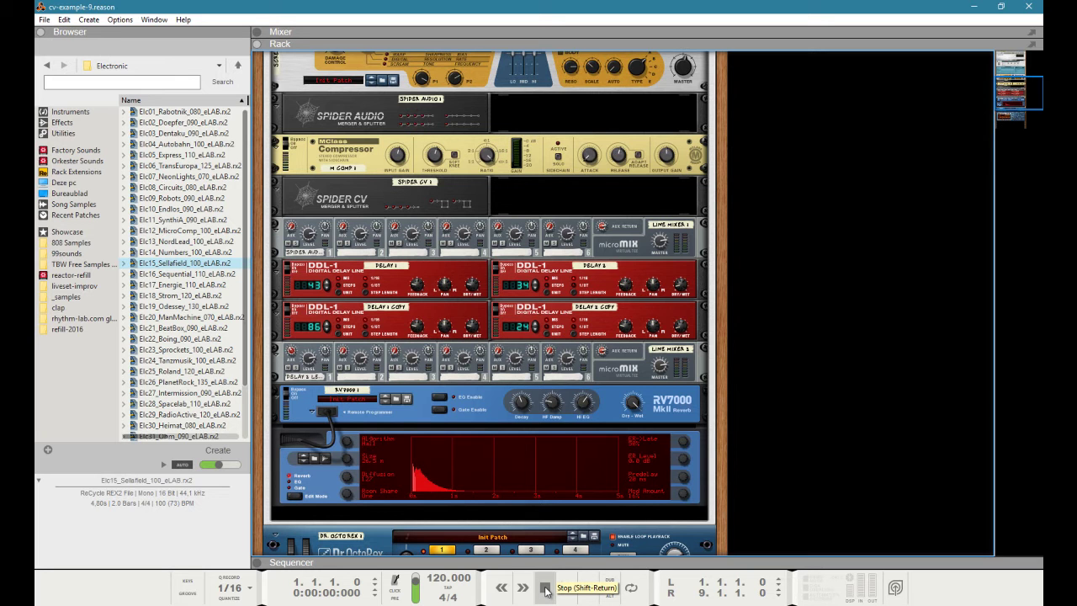
pyautogui.hotkey('ctrl', 'n')
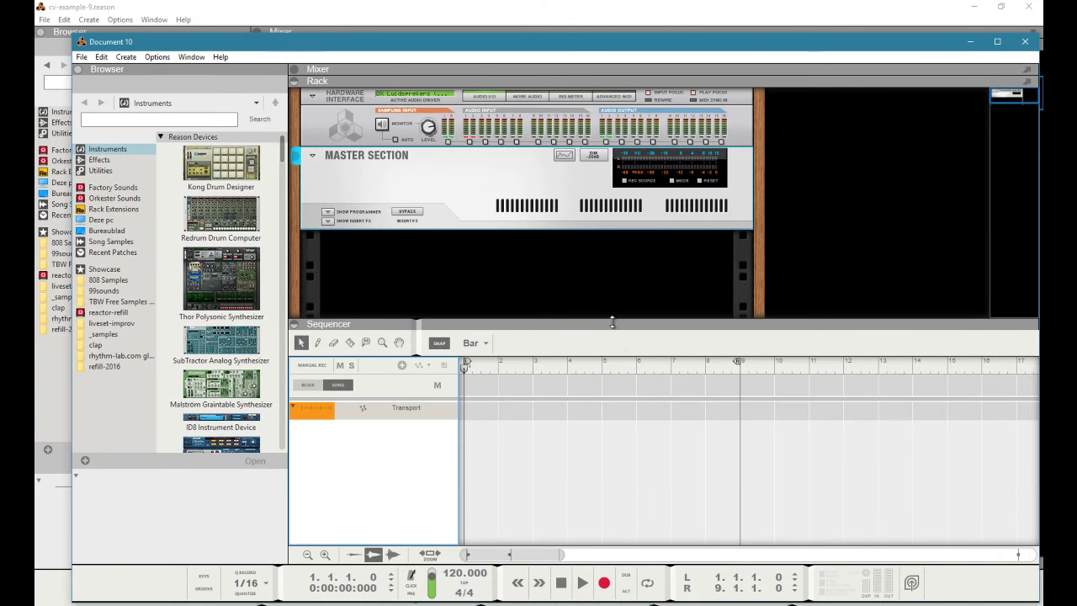
pyautogui.doubleClick(752, 41)
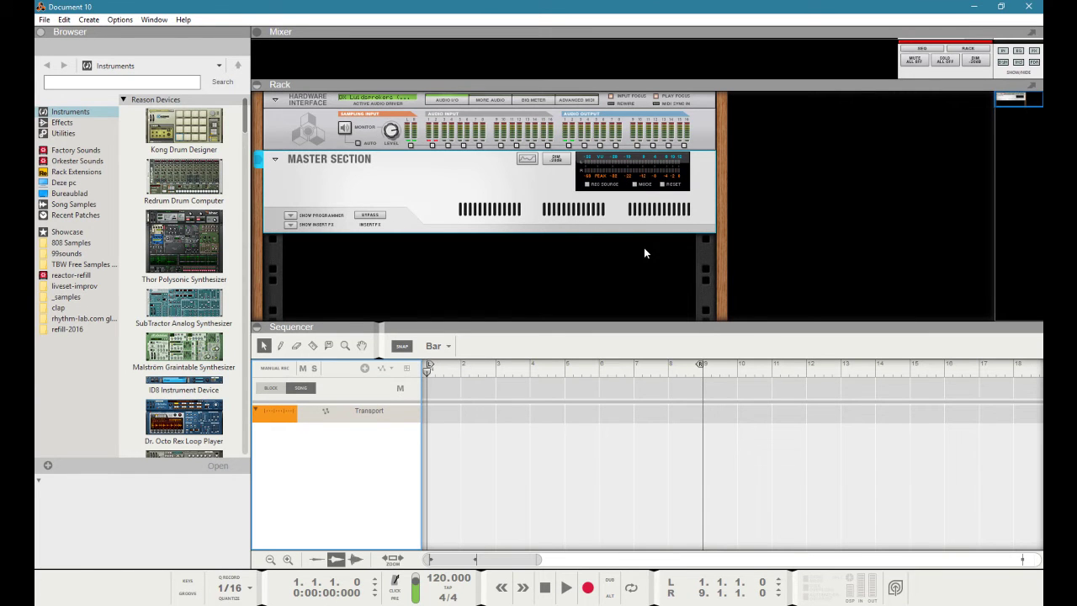
# - Add a Dr. Octo Rex Loop Player to the rack and expand the rack to fill the window
pyautogui.click(184, 416)
pyautogui.moveTo(244, 356); pyautogui.dragTo(341, 275)
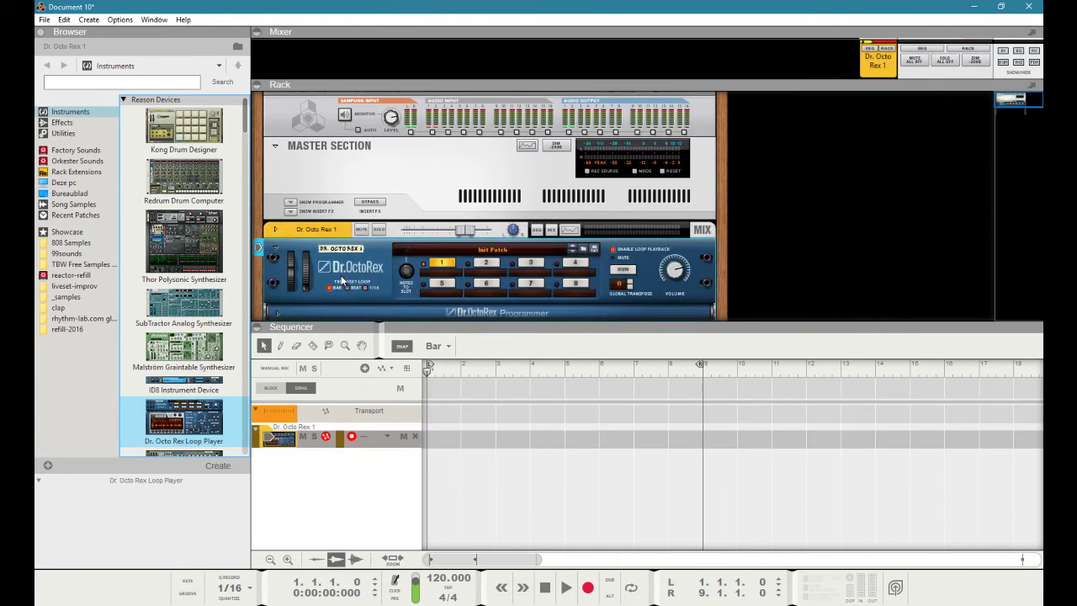
pyautogui.press('F6')
pyautogui.press('F6')
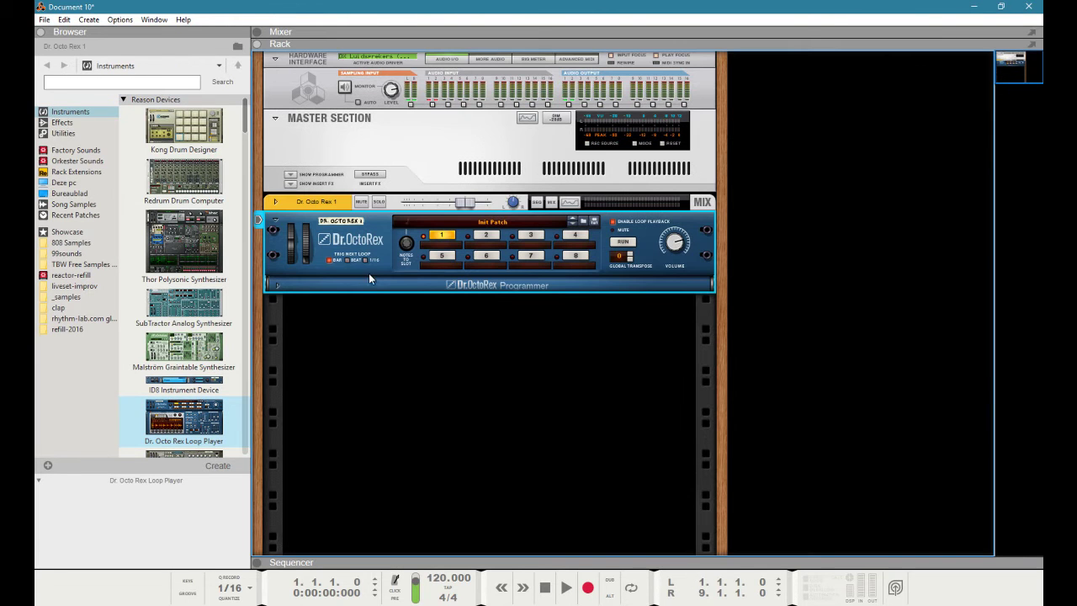
# - Open the Dr. Octo Rex programmer and load the REX loop ElcHse01_TheDutchness_128_KTN.rx2 into slot 1
pyautogui.click(277, 286)
pyautogui.click(305, 310)
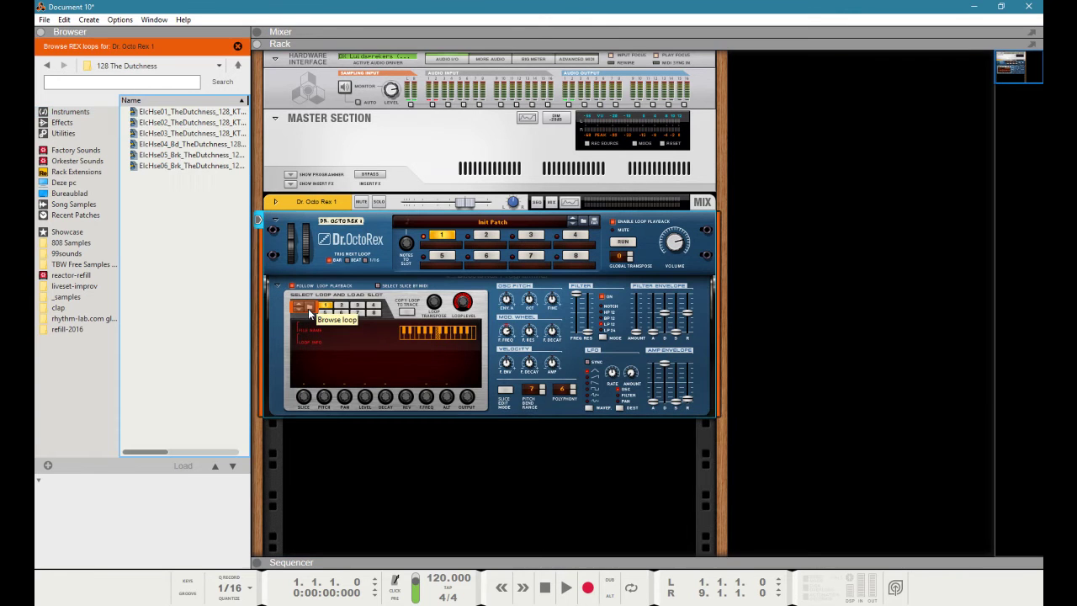
pyautogui.click(183, 113)
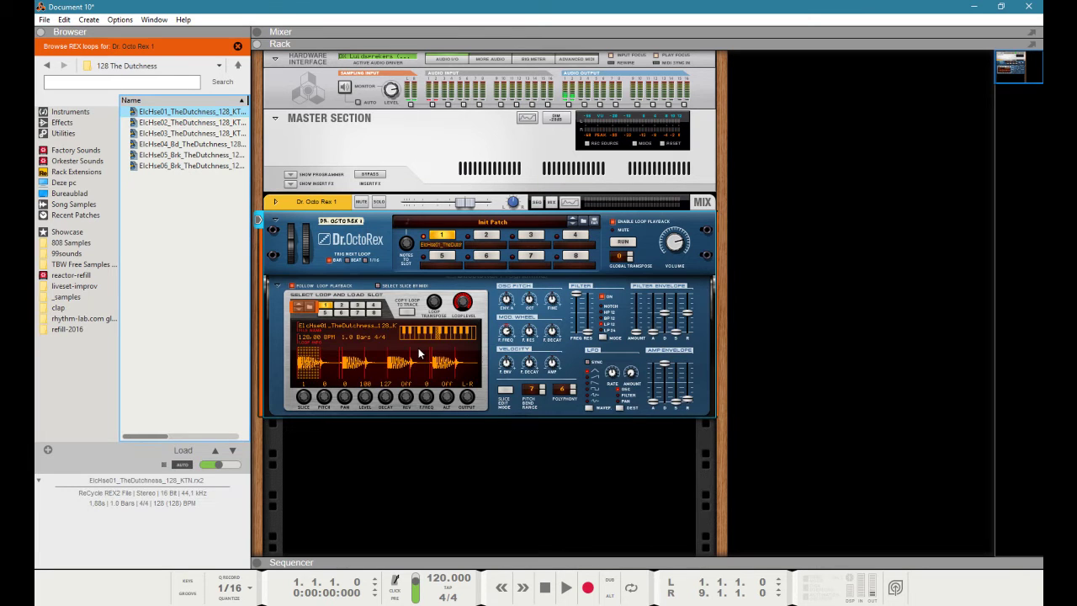
# - Audition the loaded loop in the Dr. Octo Rex and stop it again
pyautogui.click(623, 242)
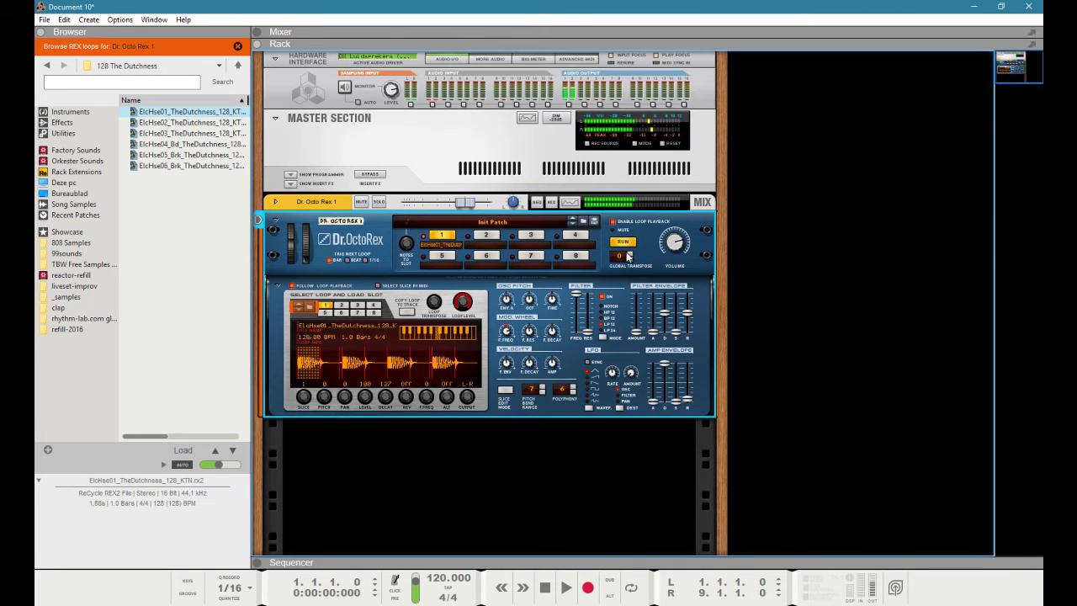
pyautogui.click(178, 465)
pyautogui.click(619, 243)
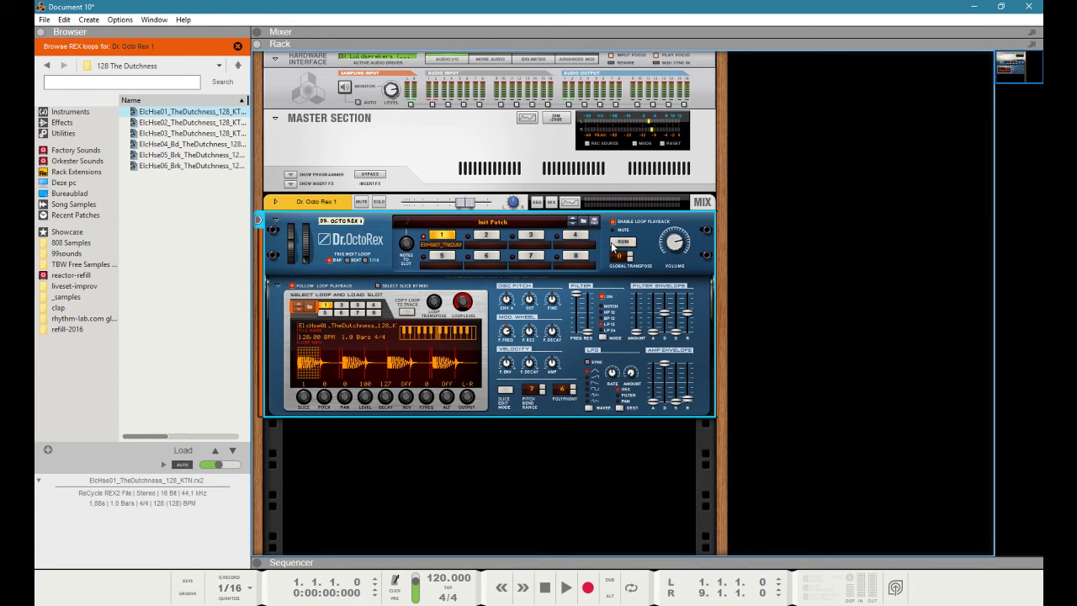
# - Unfold the Dr. Octo Rex mix channel's insert FX section and add a Pulveriser Demolition effect inside it
pyautogui.click(276, 204)
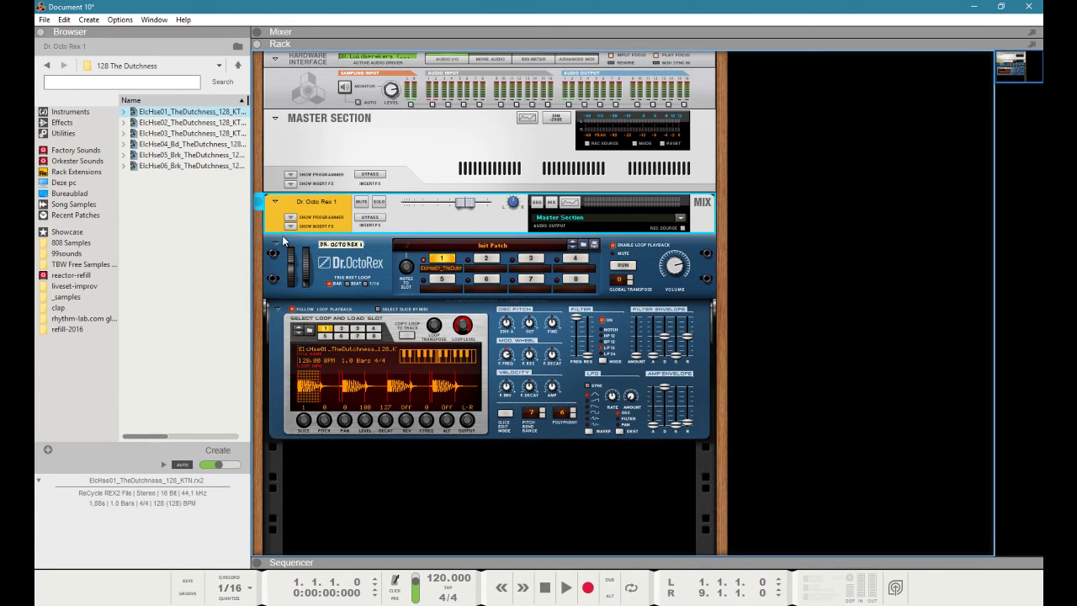
pyautogui.click(290, 227)
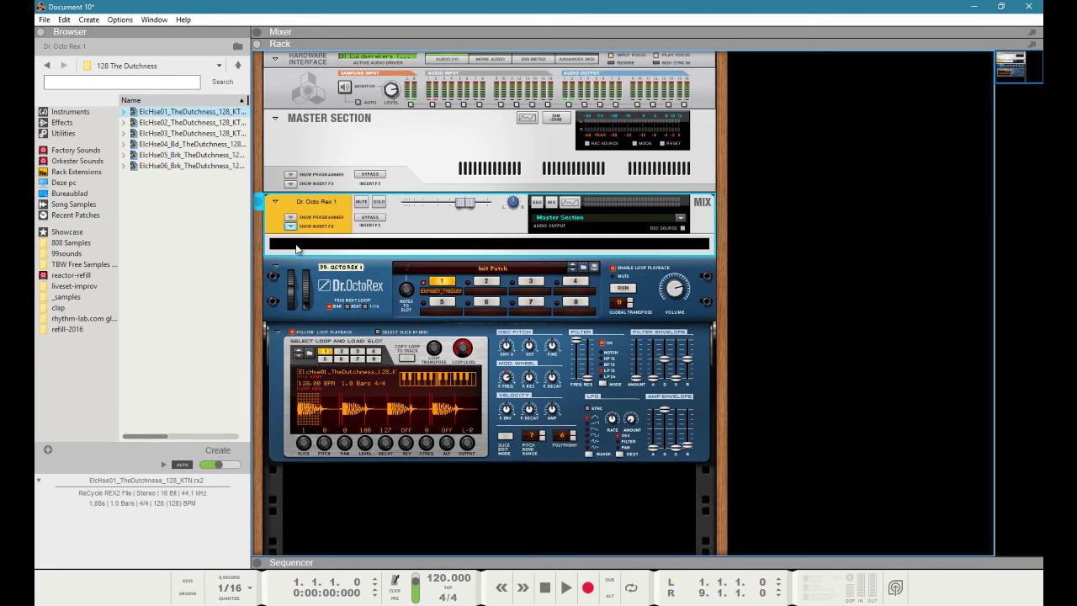
pyautogui.rightClick(297, 245)
pyautogui.moveTo(350, 371)
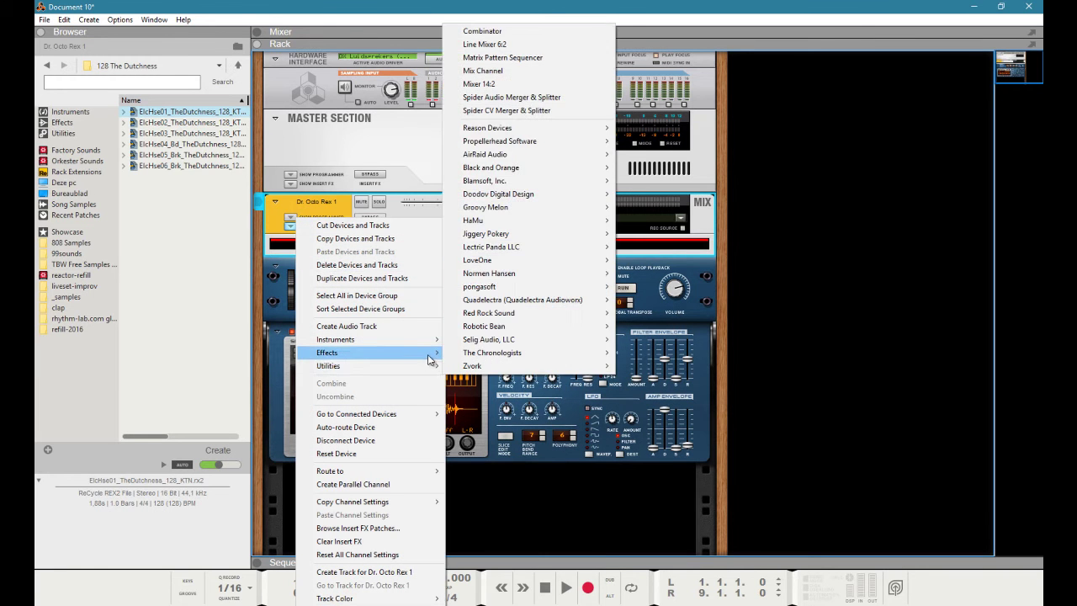
pyautogui.moveTo(424, 353)
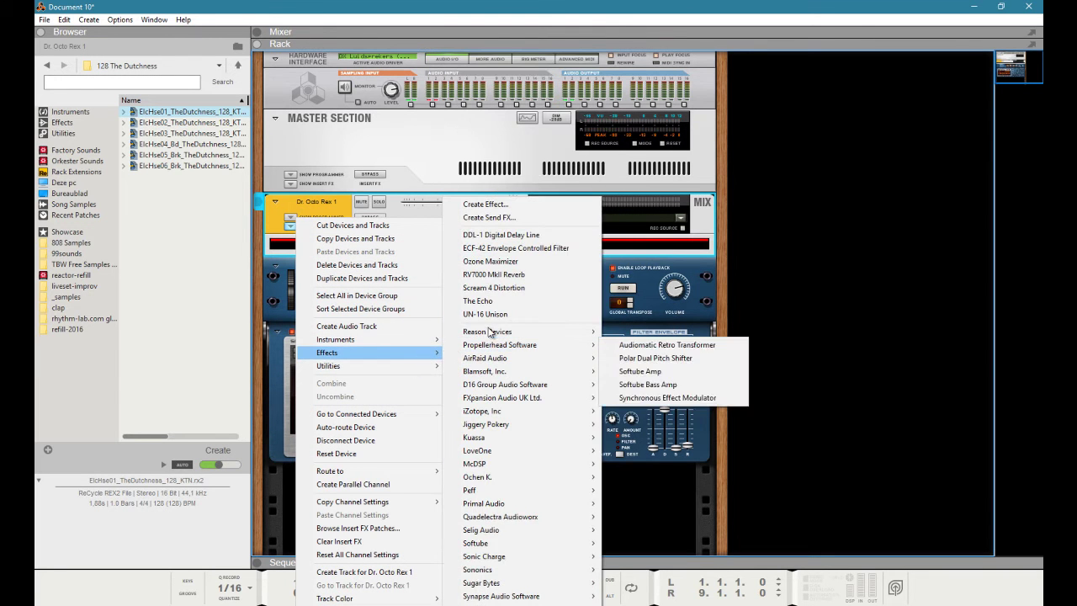
pyautogui.moveTo(525, 328)
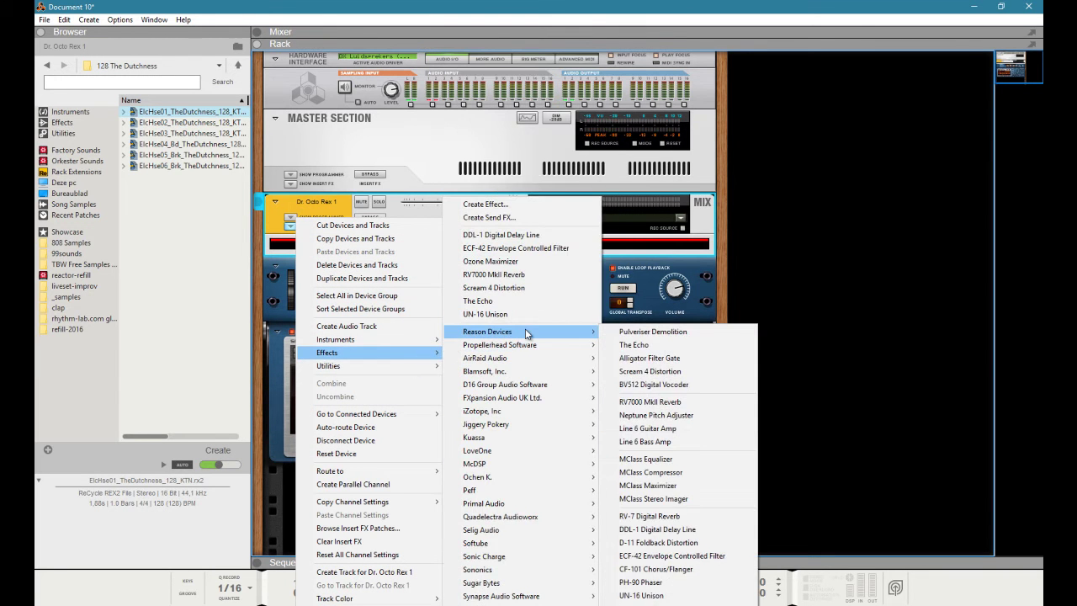
pyautogui.click(648, 331)
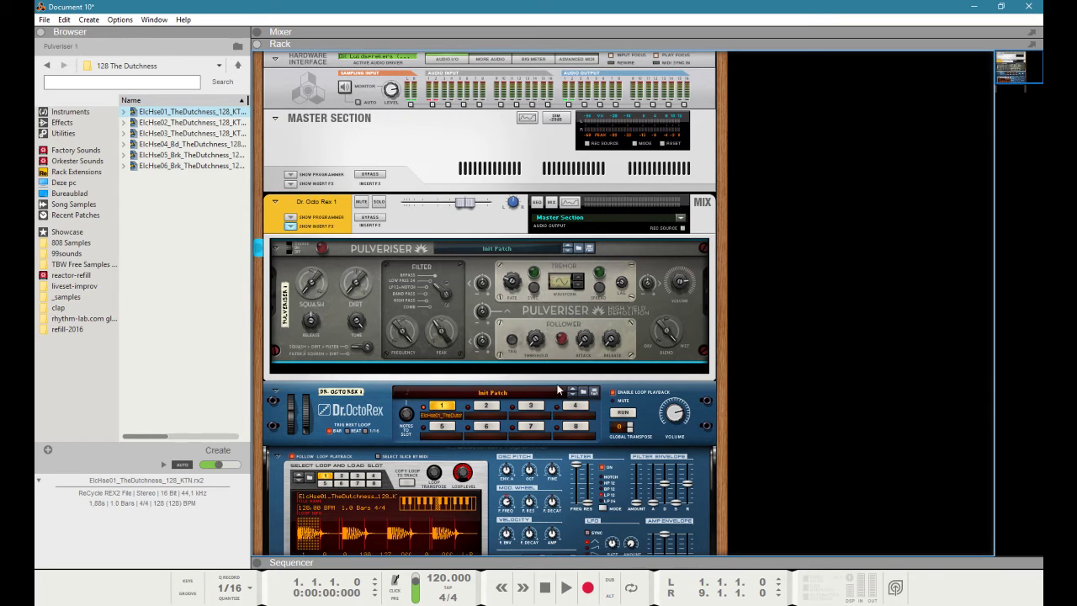
# - Audition the loop through the Pulveriser and inspect its Follower threshold and the Follower modulation output on the rear
pyautogui.click(624, 414)
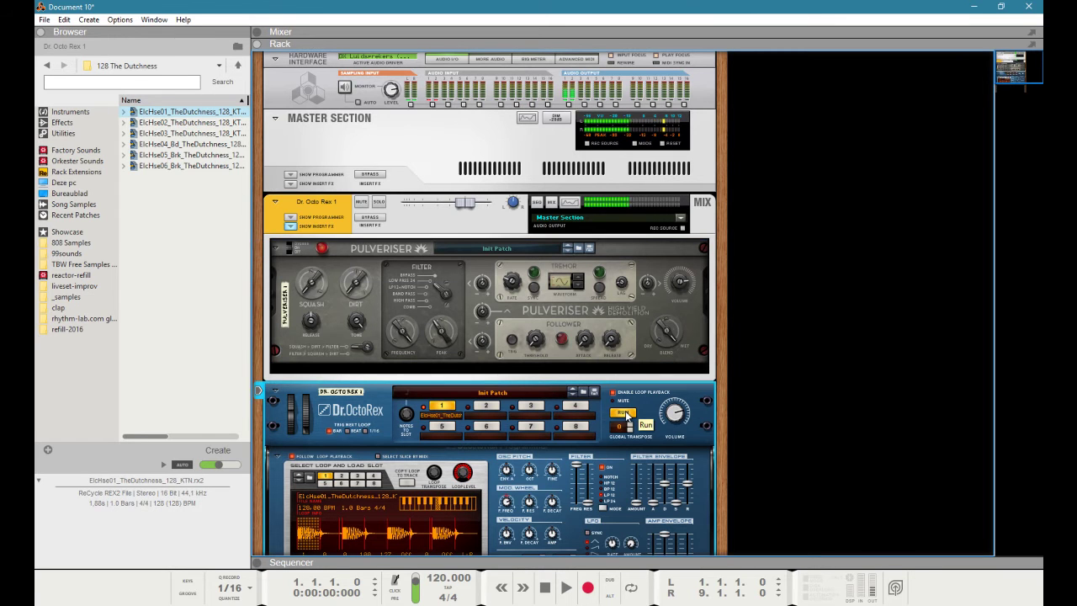
pyautogui.click(624, 413)
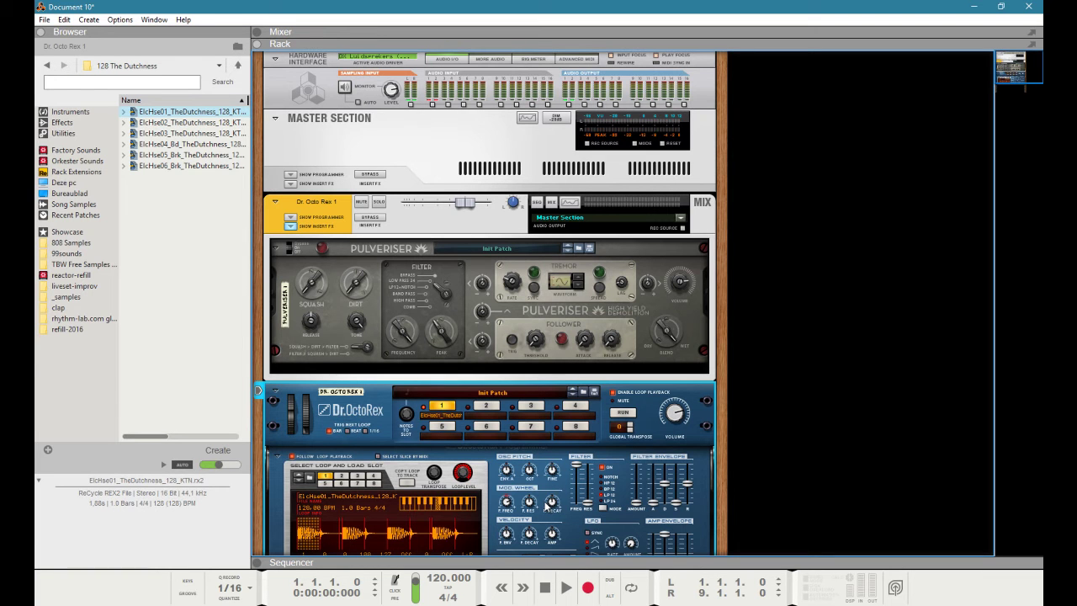
pyautogui.click(537, 340)
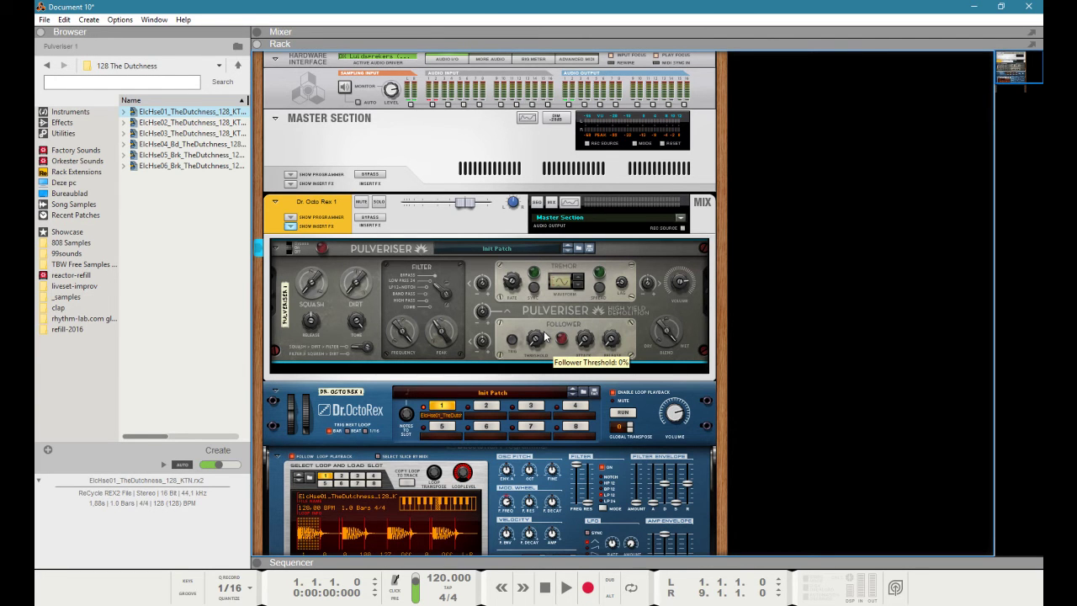
pyautogui.press('Tab')
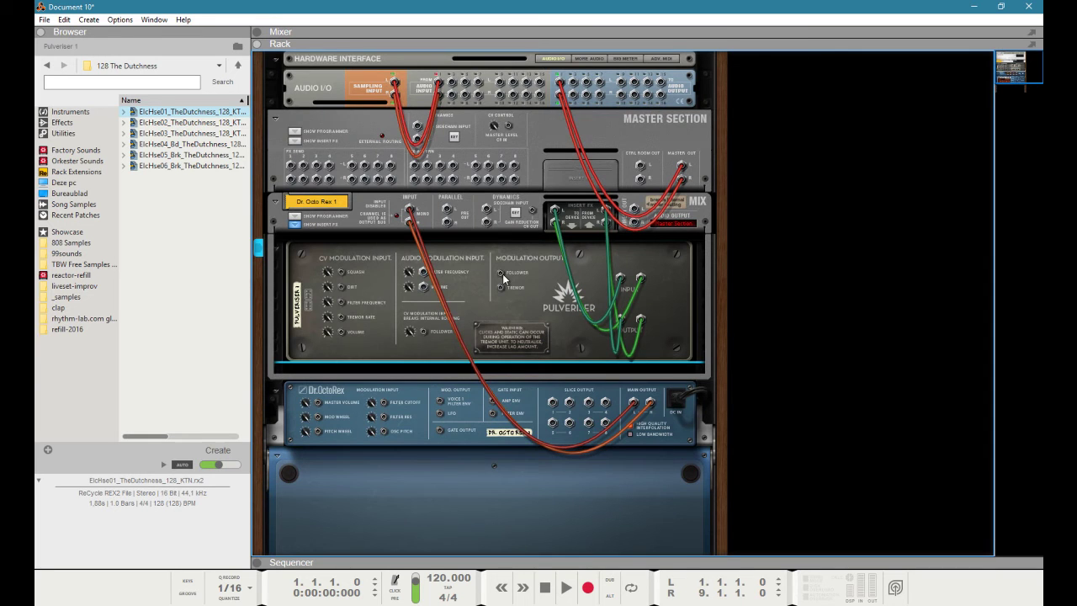
pyautogui.moveTo(502, 274); pyautogui.dragTo(512, 267)
pyautogui.press('Tab')
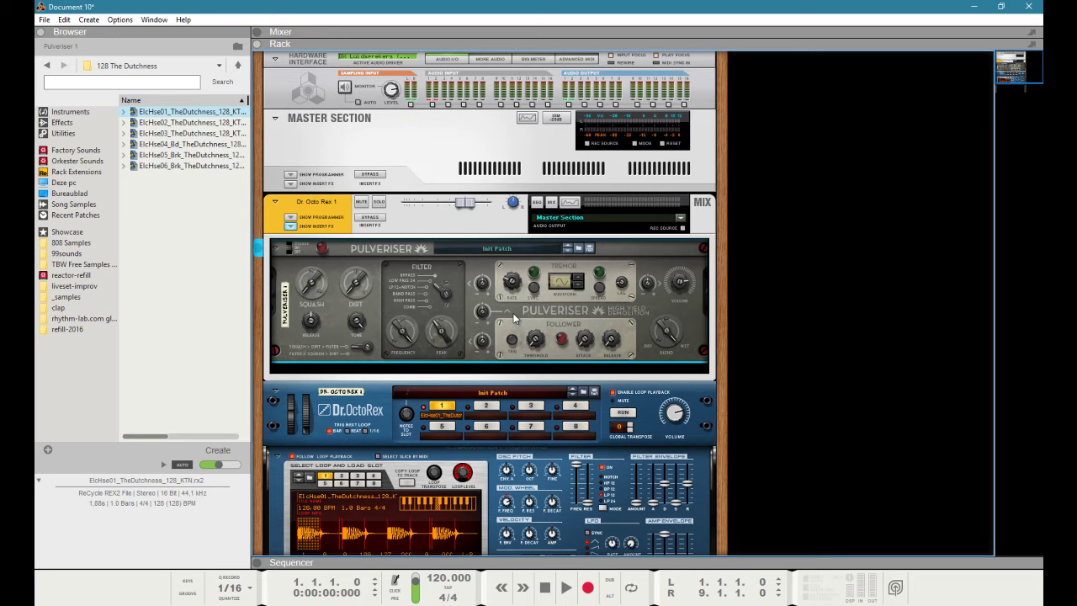
# - Add a Mixer 14:2 below the Pulveriser in the insert FX section
pyautogui.rightClick(503, 361)
pyautogui.moveTo(533, 176)
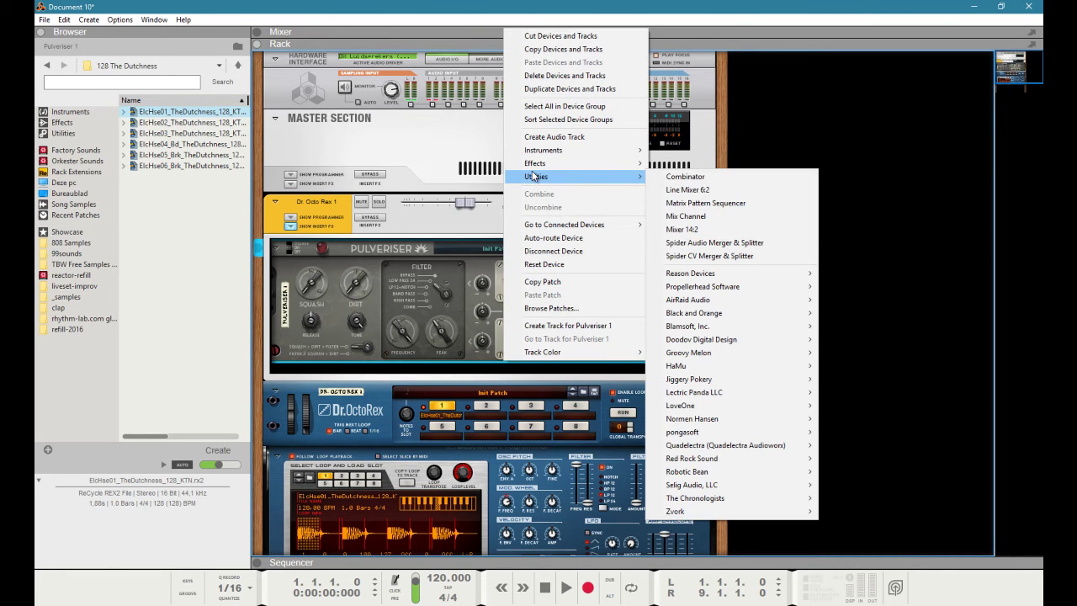
pyautogui.click(691, 228)
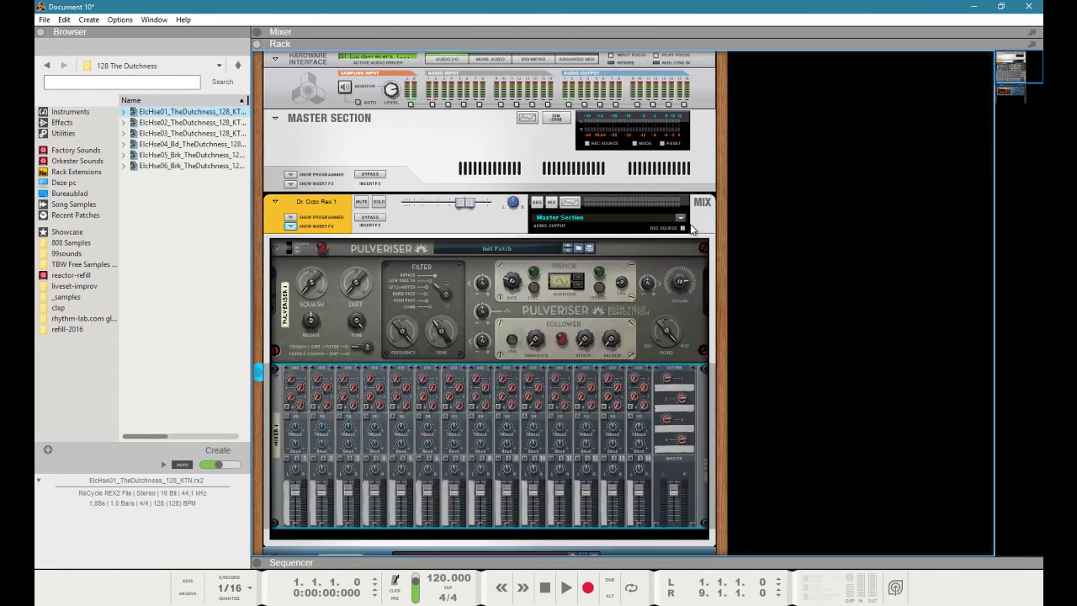
# - Unplug the Pulveriser's input cables on the rear and add a Spider Audio Merger & Splitter below the Pulveriser
pyautogui.press('Tab')
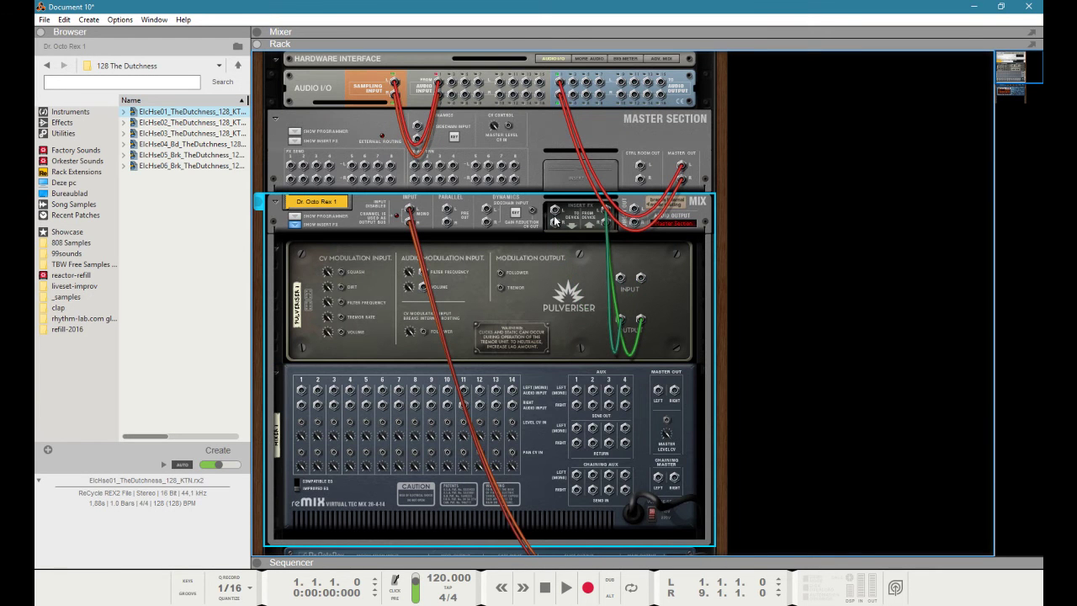
pyautogui.rightClick(553, 244)
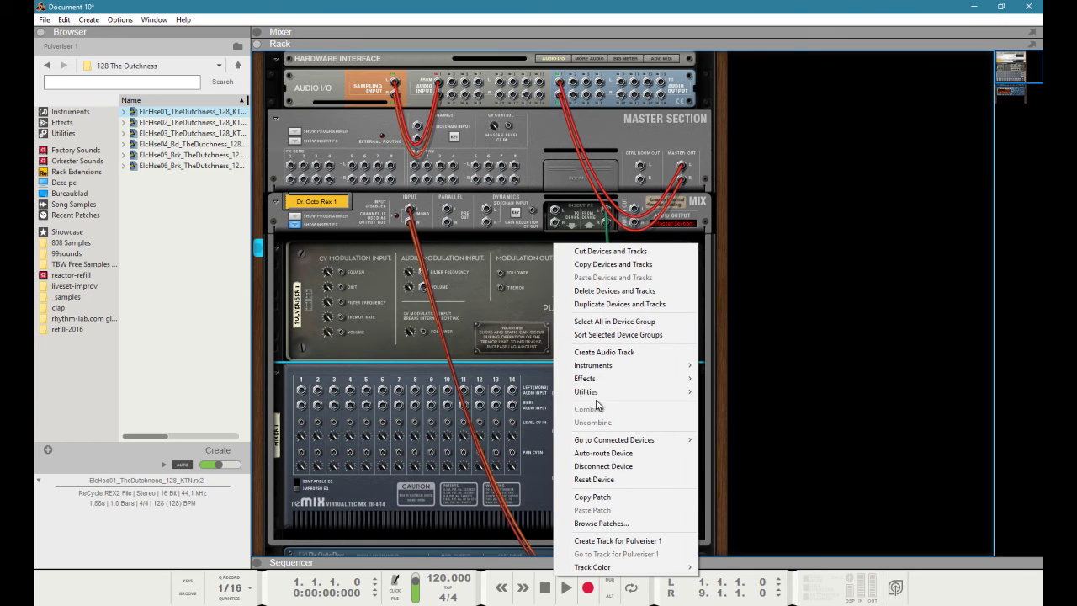
pyautogui.moveTo(629, 390)
pyautogui.click(767, 123)
# - Route the insert's To Device outputs into the Spider Audio splitter and the splitter's first outputs into the Pulveriser, leaving the Pulveriser's outputs unplugged
pyautogui.moveTo(553, 210); pyautogui.dragTo(403, 381)
pyautogui.moveTo(554, 221); pyautogui.dragTo(620, 278)
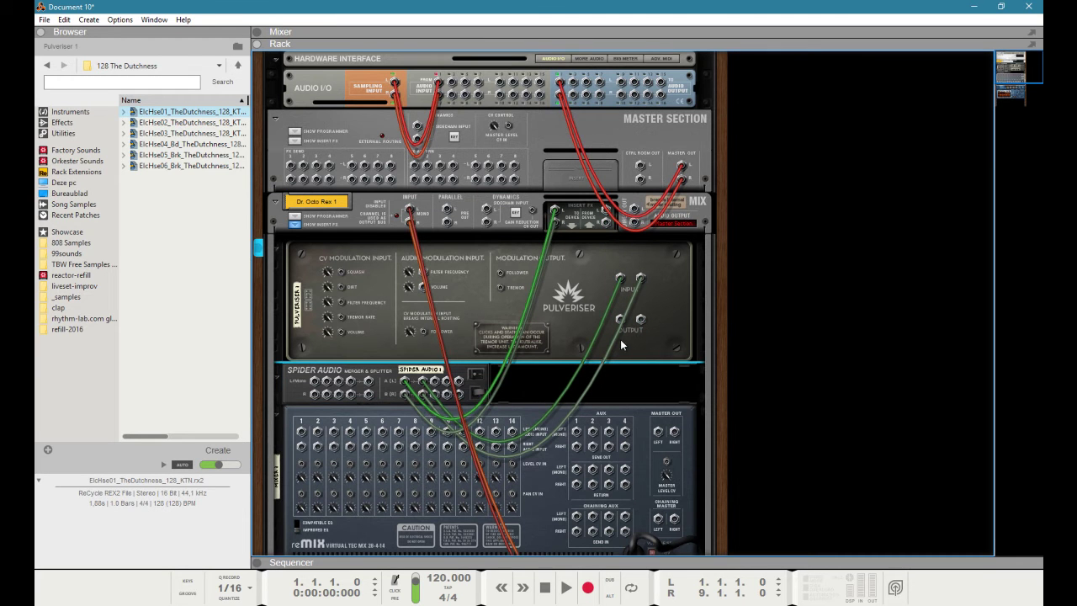
# - Cable another splitter output pair to mixer channel 1 and the mixer's master outputs to the insert's From Device inputs
pyautogui.press('Tab')
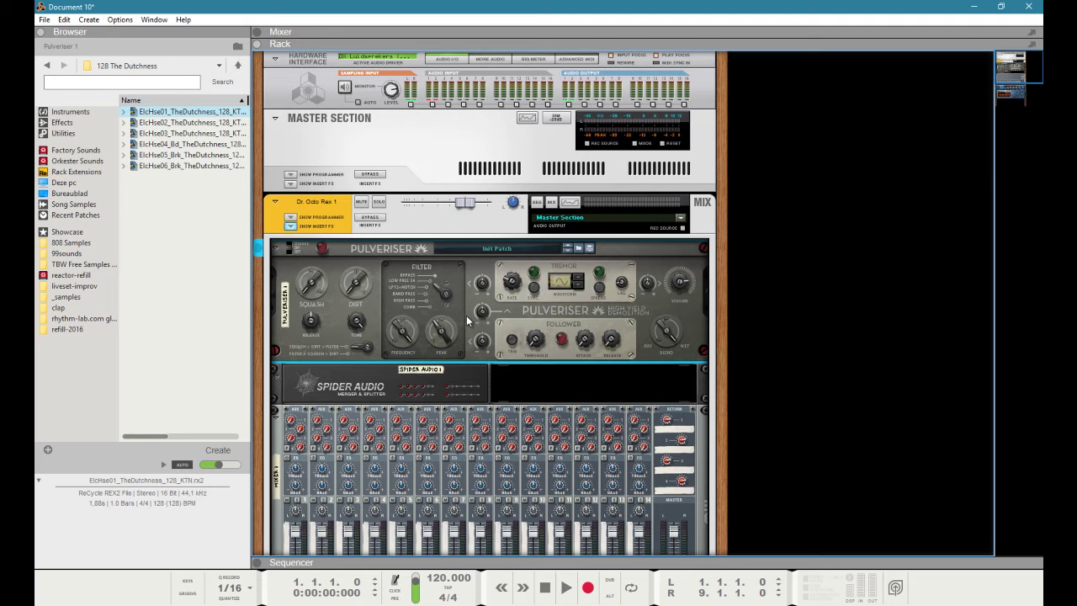
pyautogui.press('Tab')
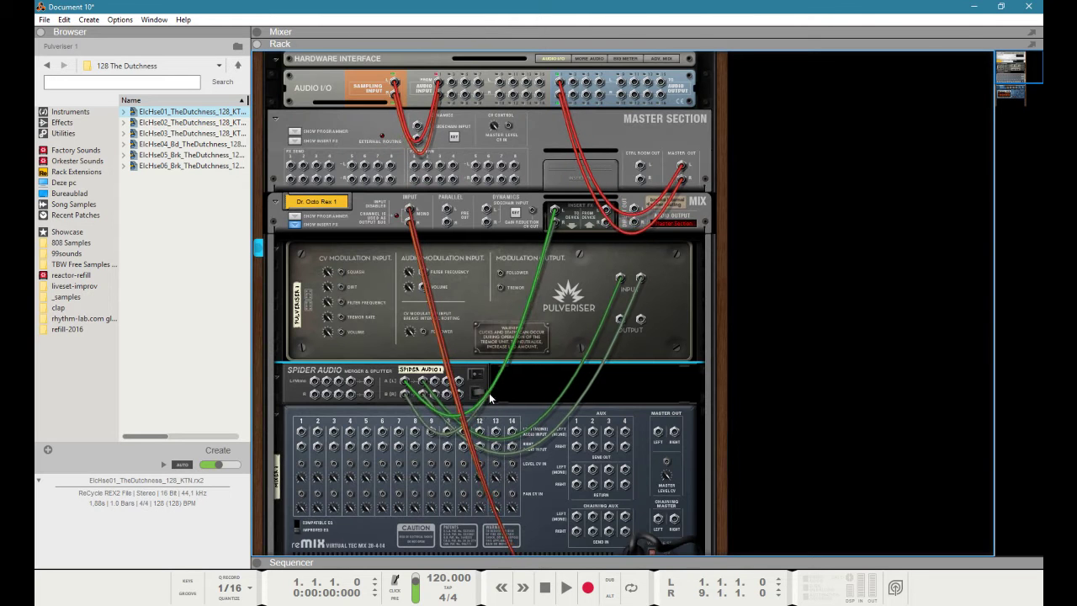
pyautogui.moveTo(440, 380); pyautogui.dragTo(302, 433)
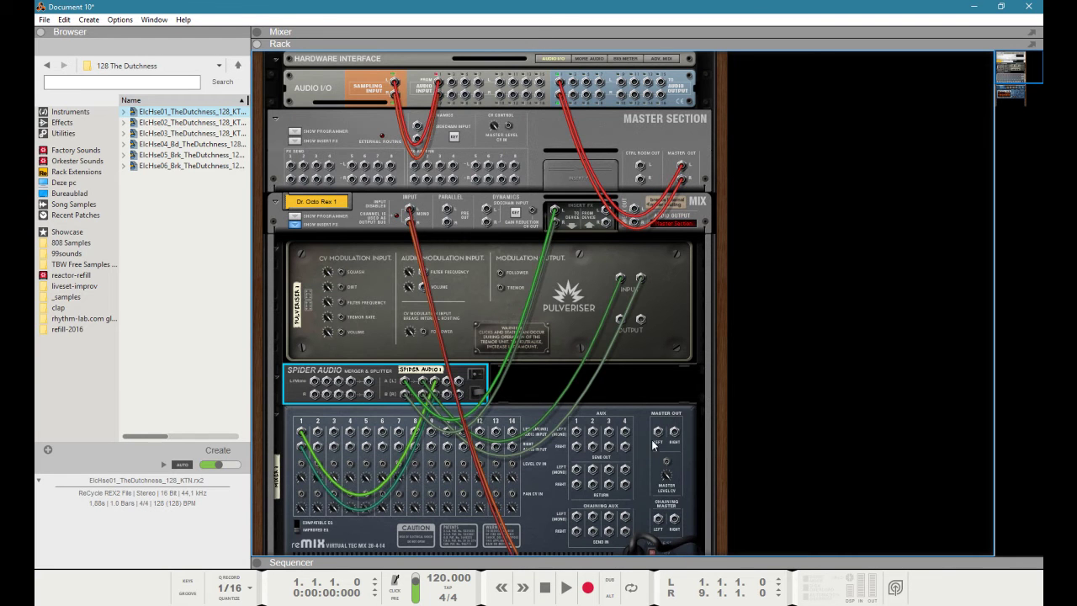
pyautogui.moveTo(659, 431); pyautogui.dragTo(605, 211)
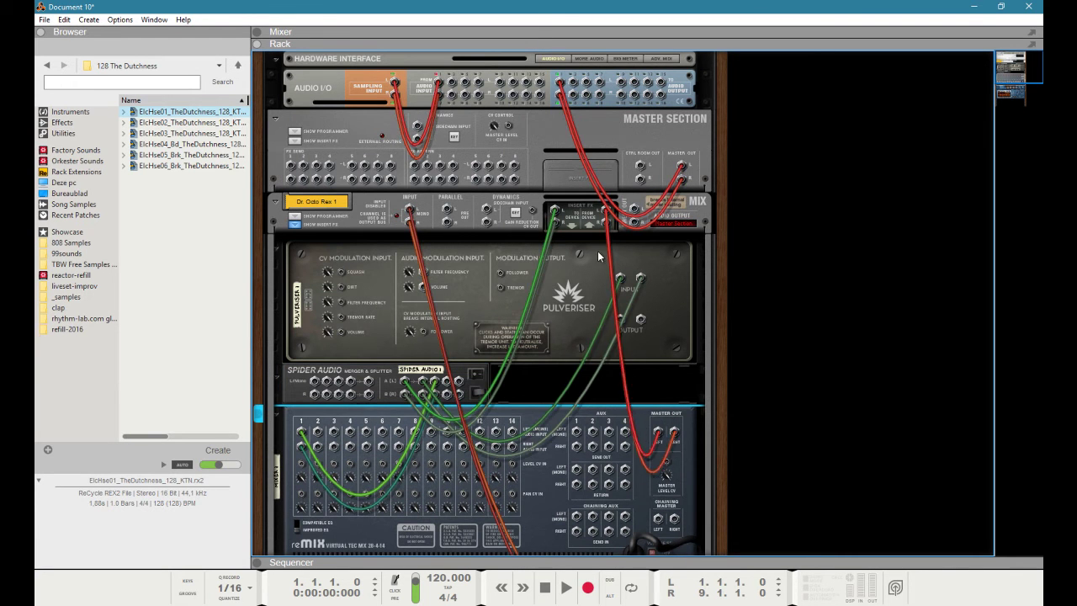
# - Add a Malström Graintable Synthesizer between the Spider Audio and the mixer
pyautogui.click(554, 376)
pyautogui.rightClick(555, 371)
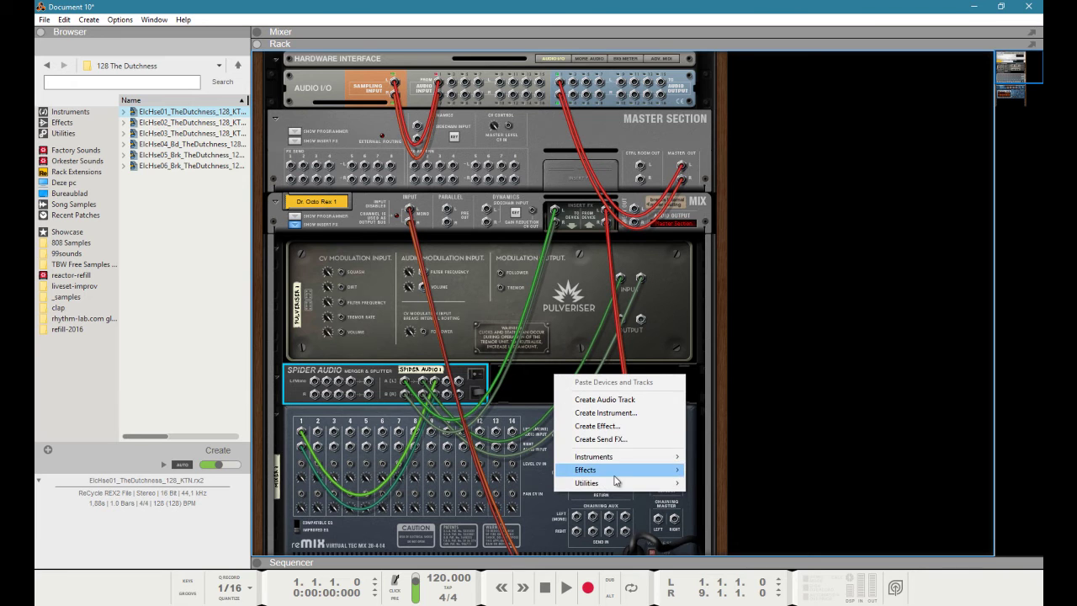
pyautogui.moveTo(626, 456)
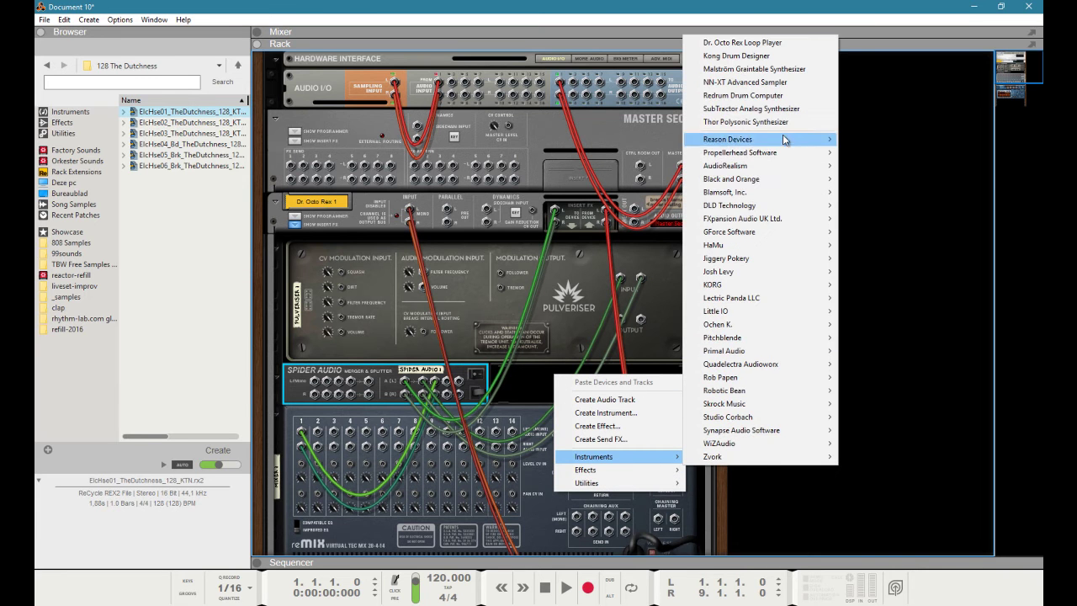
pyautogui.click(757, 70)
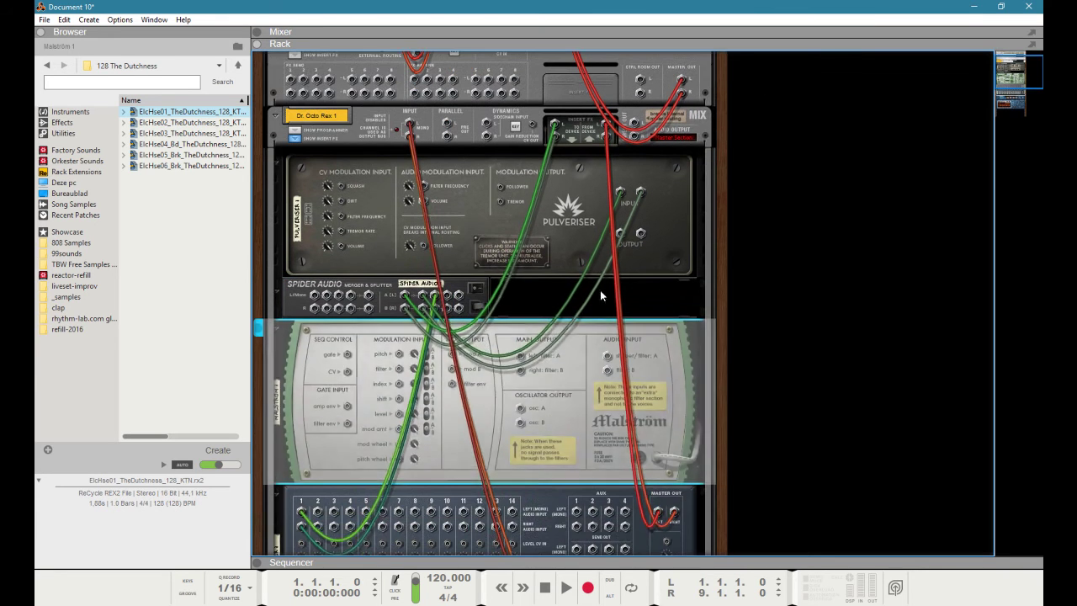
# - Cable a further Spider Audio splitter output pair to the Malström's filter A and B audio inputs
pyautogui.moveTo(436, 309)
pyautogui.mouseDown()
pyautogui.moveTo(509, 370)
pyautogui.moveTo(504, 399)
pyautogui.moveTo(611, 363)
pyautogui.moveTo(498, 313)
pyautogui.moveTo(449, 309)
pyautogui.mouseUp()
pyautogui.press('Tab')
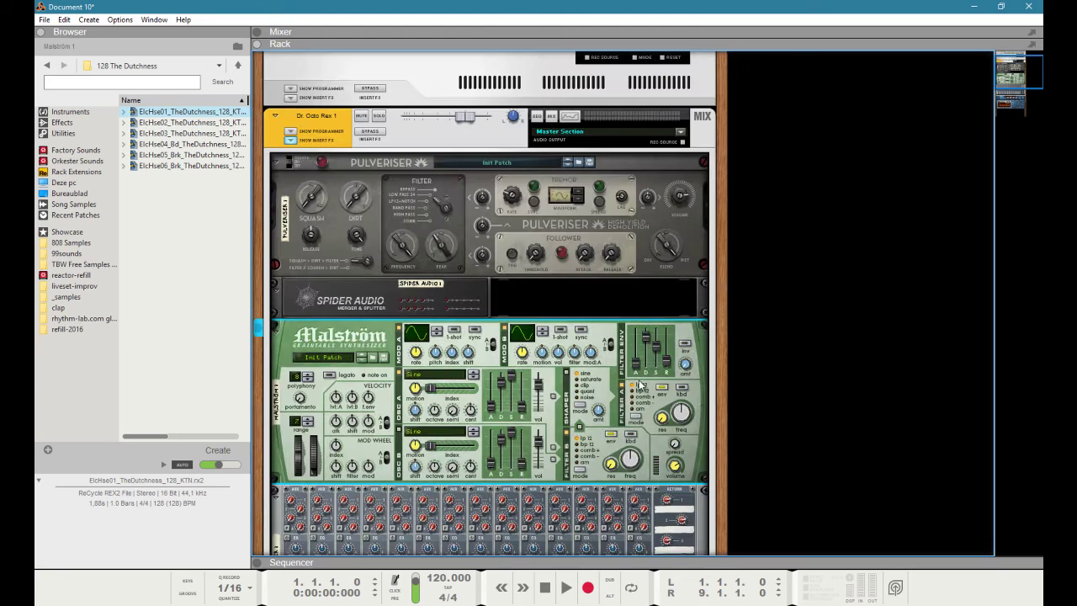
pyautogui.press('Tab')
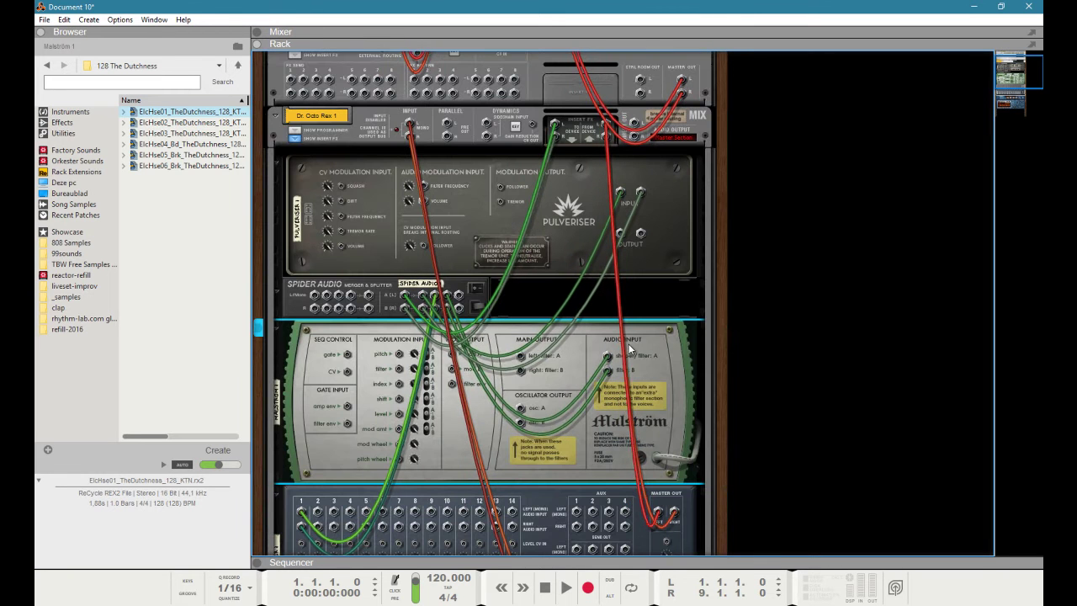
pyautogui.press('Tab')
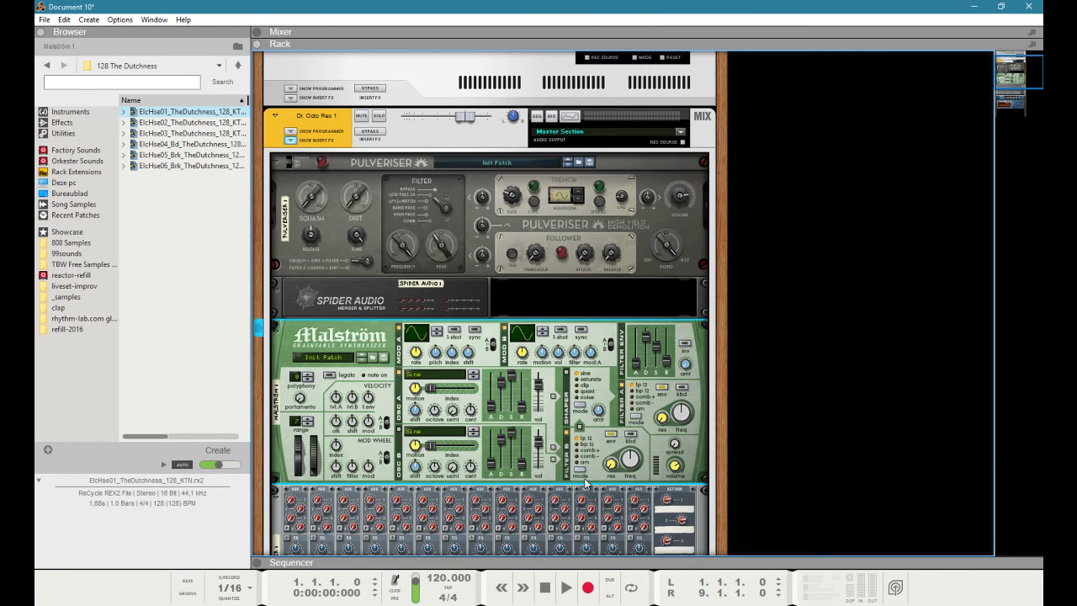
# - Cable the Malström's main left and right outputs to the mixer's channel 2 inputs
pyautogui.press('Tab')
pyautogui.moveTo(521, 356); pyautogui.dragTo(320, 515)
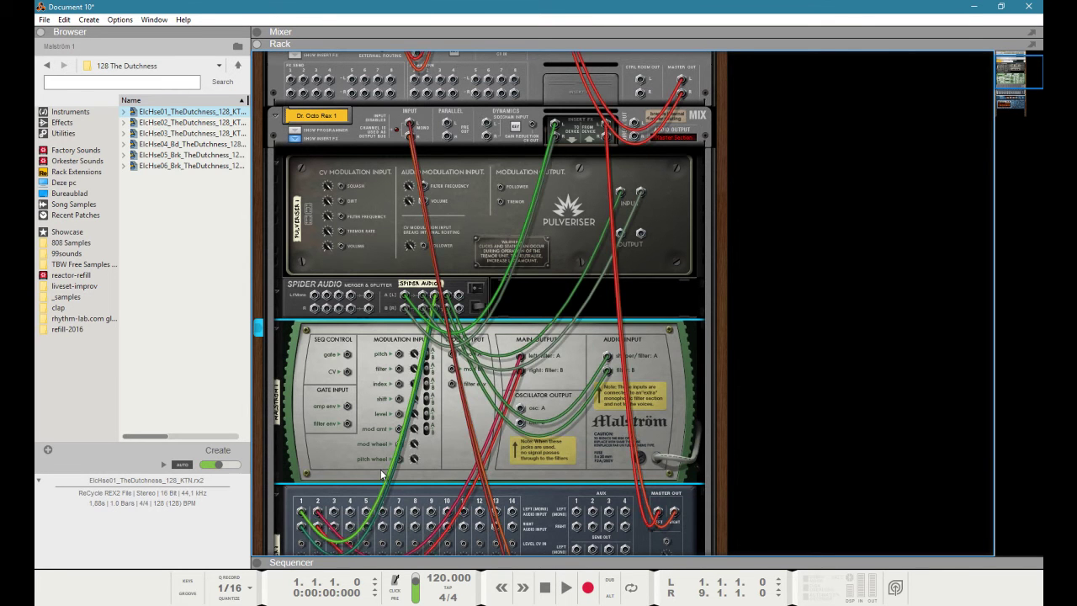
pyautogui.press('Tab')
# - Show the Dr. Octo Rex channel's insert programmer and cable the Pulveriser's Follower modulation output to its CV 1 input
pyautogui.scroll(3, 384, 472)
pyautogui.press('Tab')
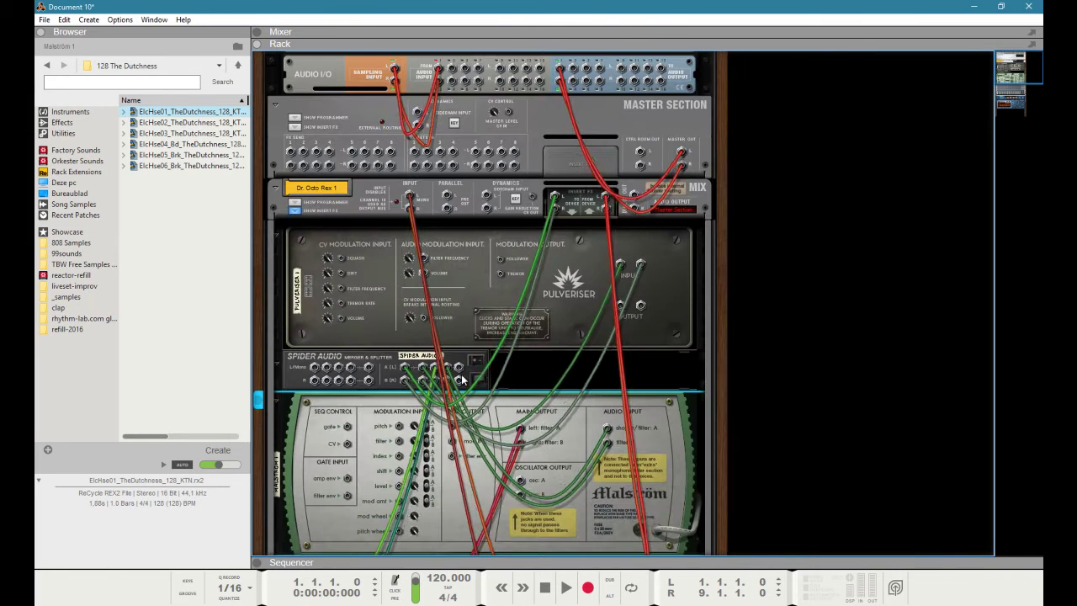
pyautogui.click(296, 202)
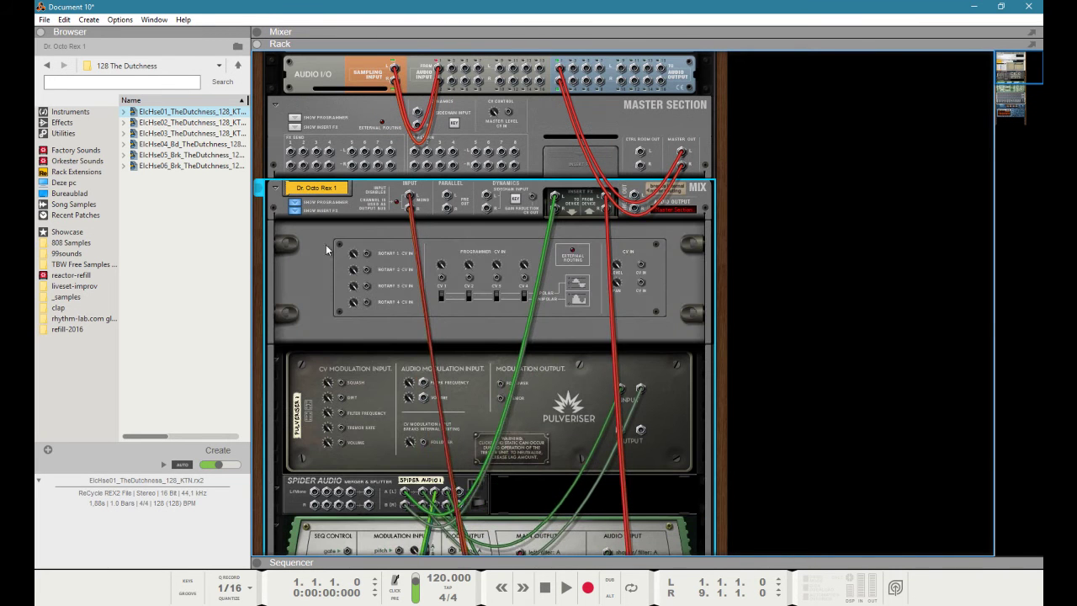
pyautogui.scroll(-1, 362, 282)
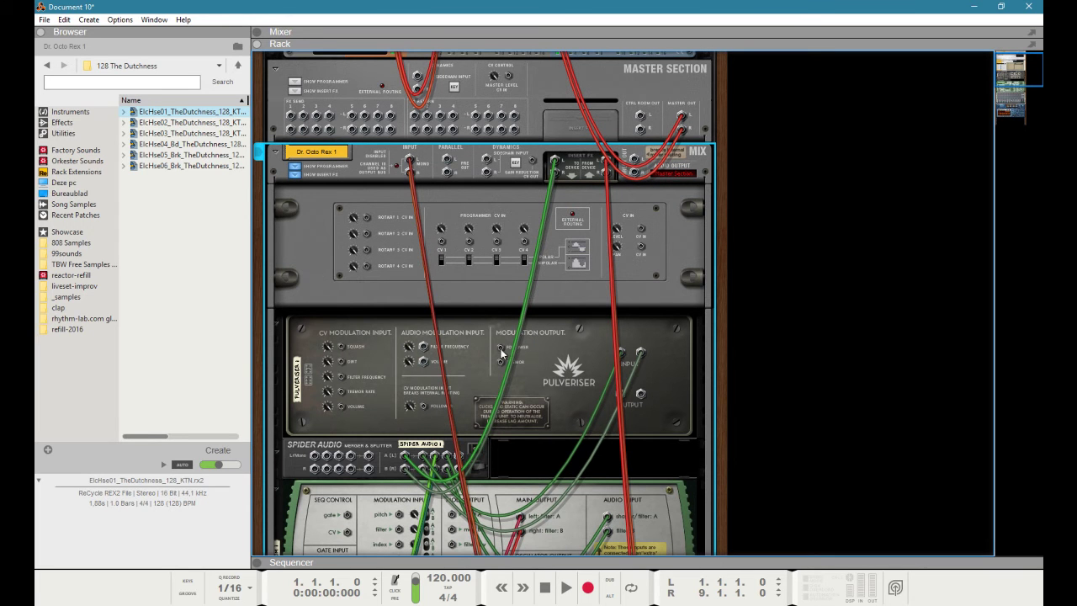
pyautogui.moveTo(502, 348); pyautogui.dragTo(442, 245)
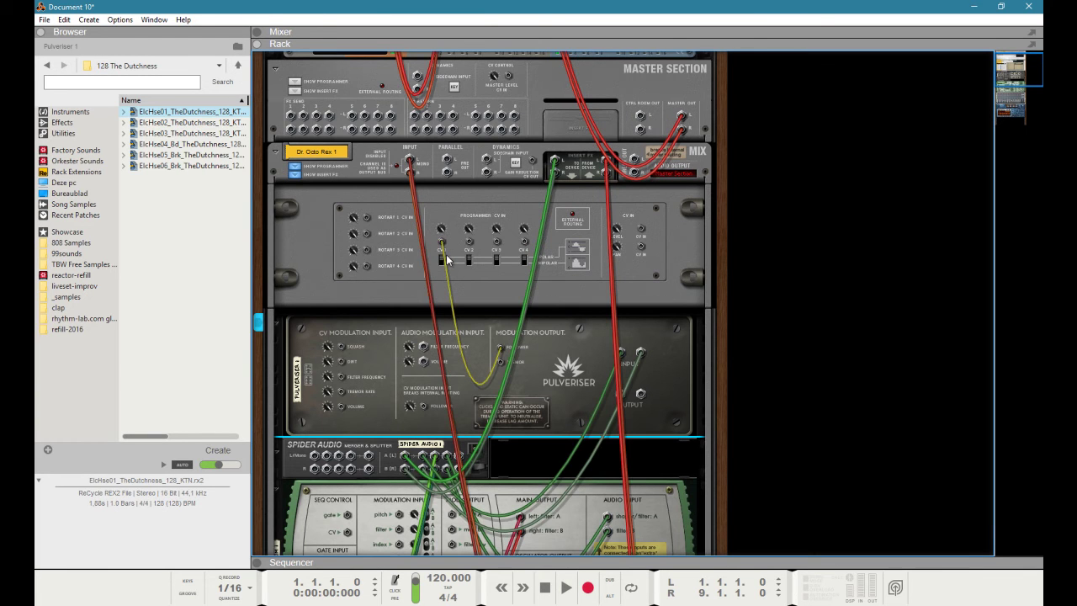
pyautogui.press('Tab')
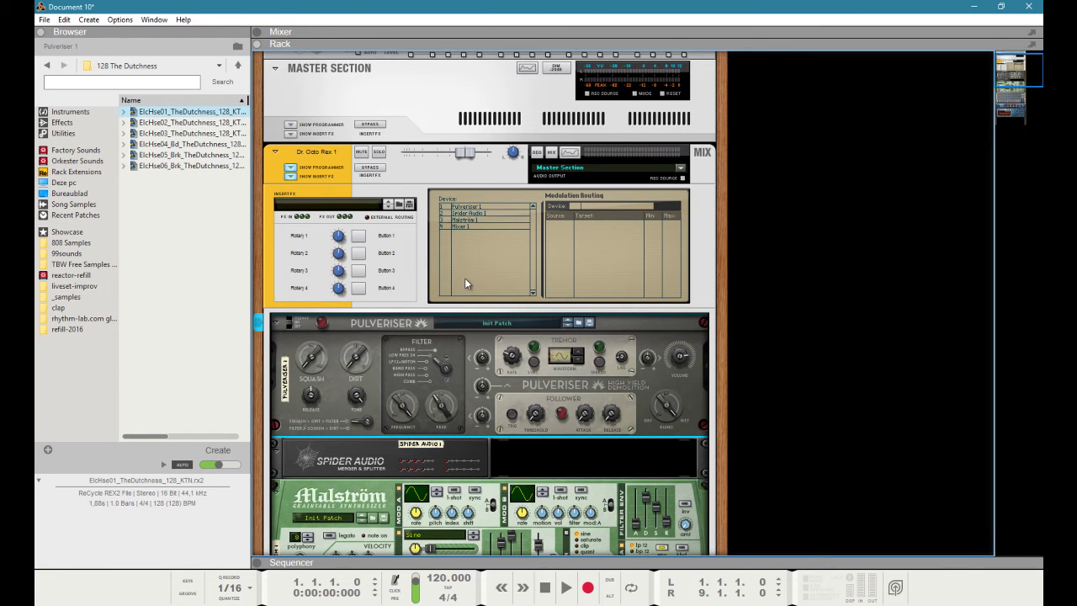
# - For the Malström's modulation routing, set the source of the first two rows to CV In 1
pyautogui.scroll(-2, 479, 284)
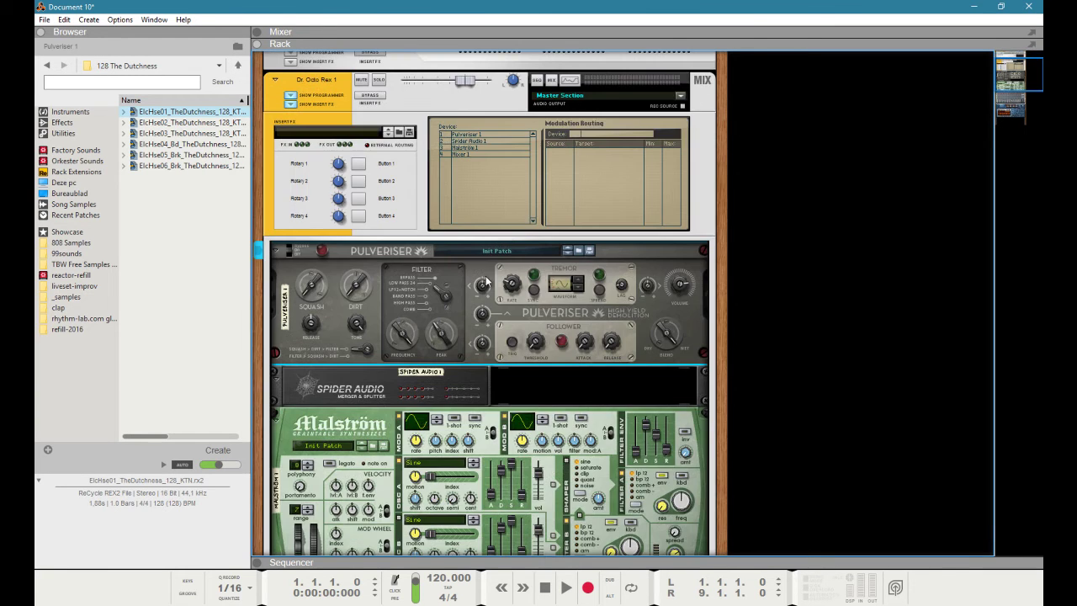
pyautogui.click(463, 148)
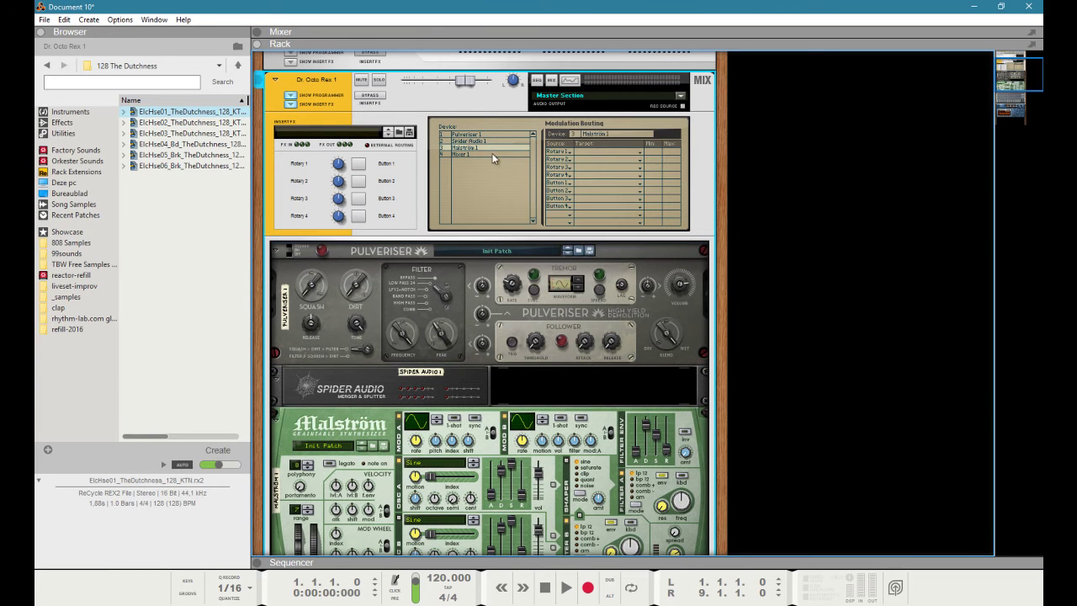
pyautogui.click(567, 156)
pyautogui.click(581, 370)
pyautogui.click(560, 162)
pyautogui.click(586, 372)
pyautogui.click(613, 313)
# - Target the first CV In 1 row to Filter B Freq and the second to Filter A Freq
pyautogui.click(613, 151)
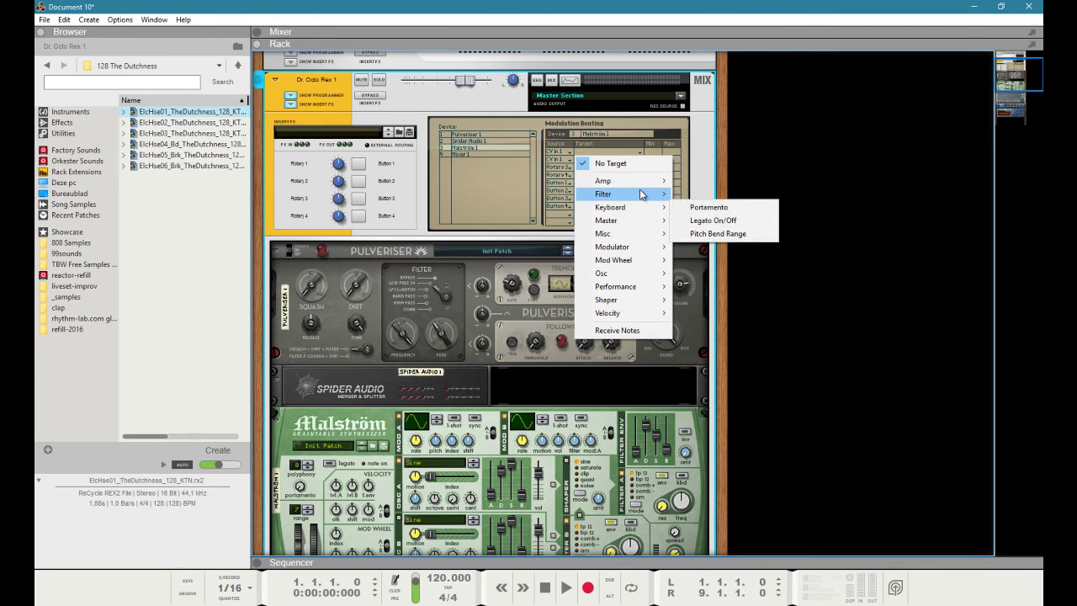
pyautogui.moveTo(631, 194)
pyautogui.click(711, 228)
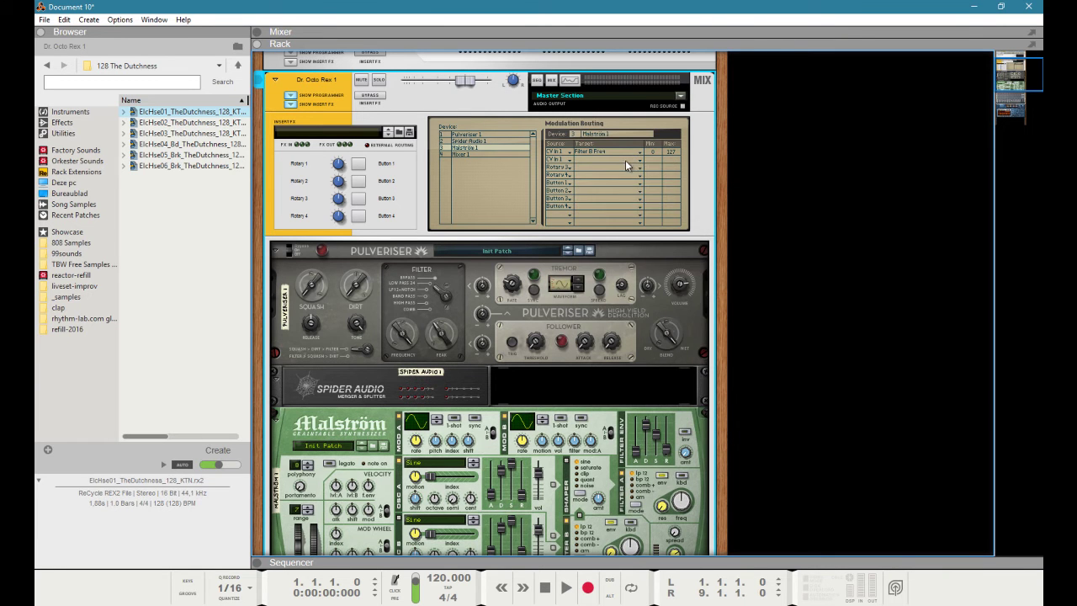
pyautogui.click(626, 159)
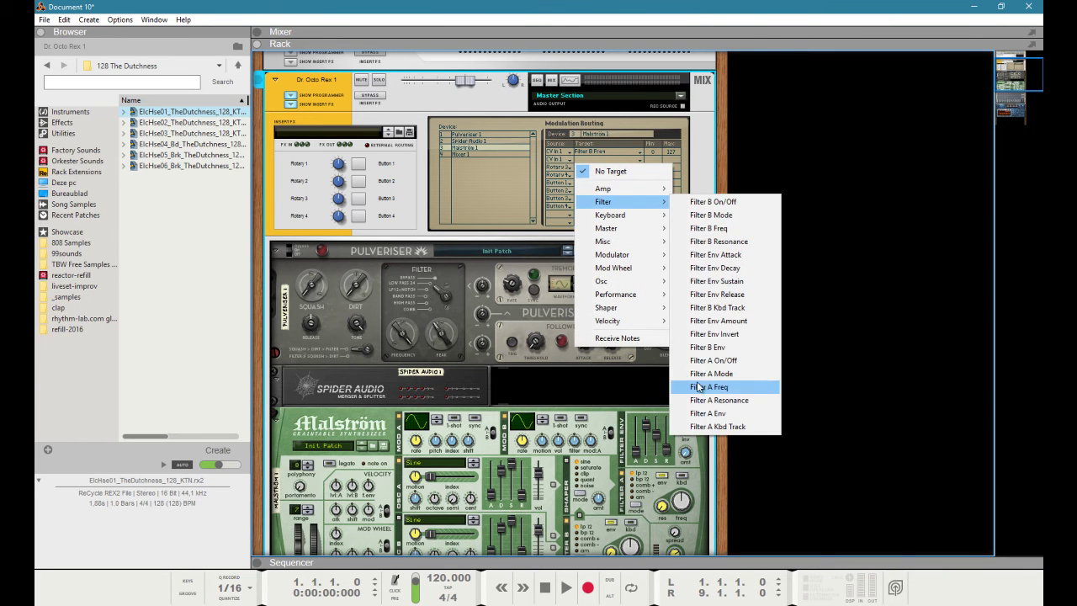
pyautogui.click(698, 387)
# - Run the Dr. Octo Rex loop and set mixer channel 2's level to 75 while checking the Malström's filter frequencies
pyautogui.scroll(-8, 690, 382)
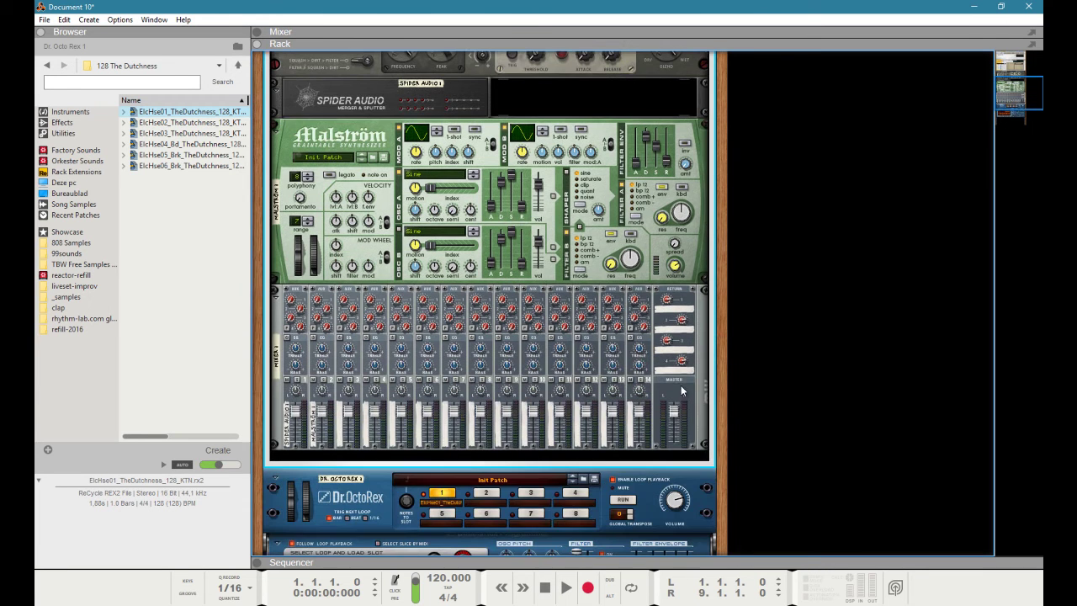
pyautogui.click(620, 500)
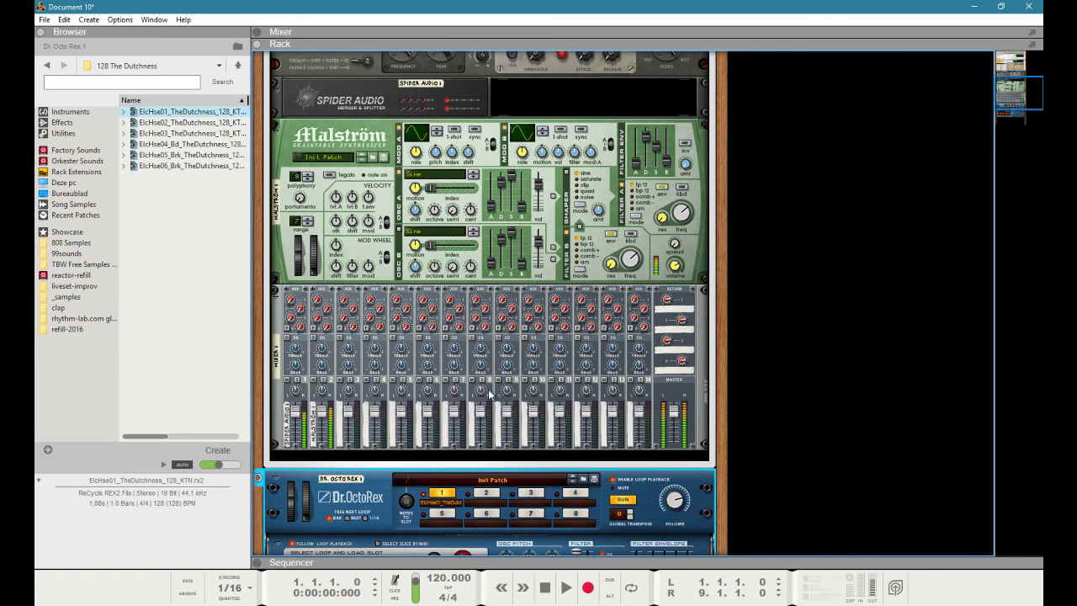
pyautogui.click(330, 434)
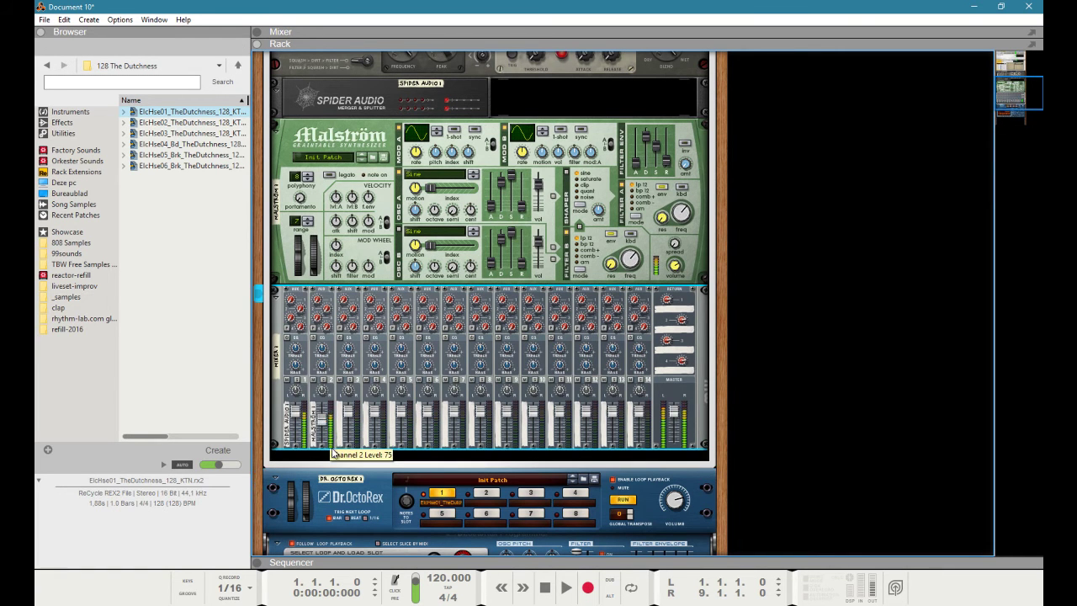
pyautogui.click(630, 268)
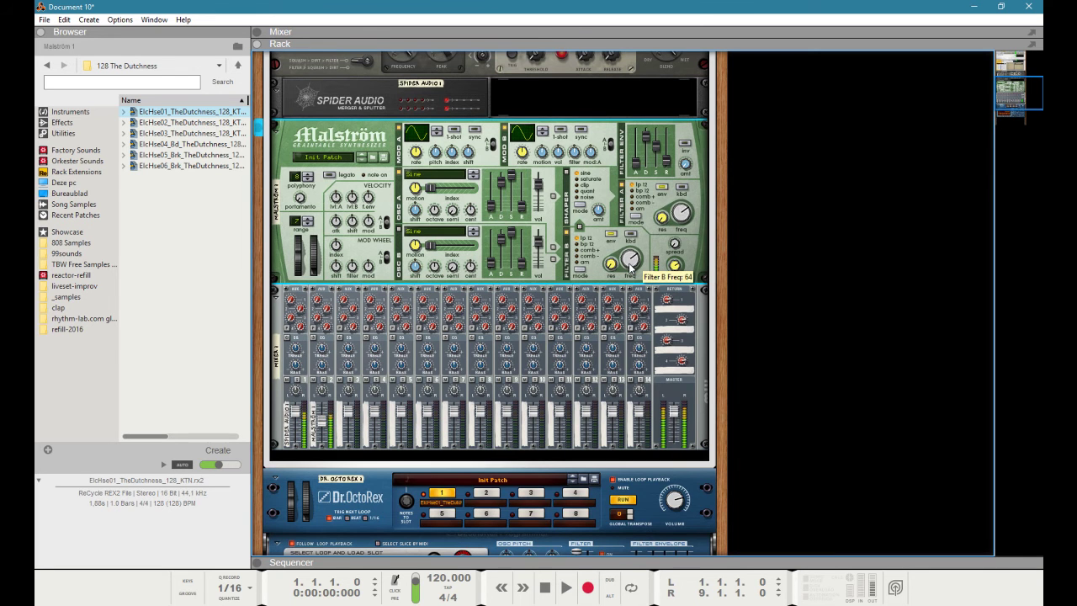
pyautogui.scroll(2, 629, 267)
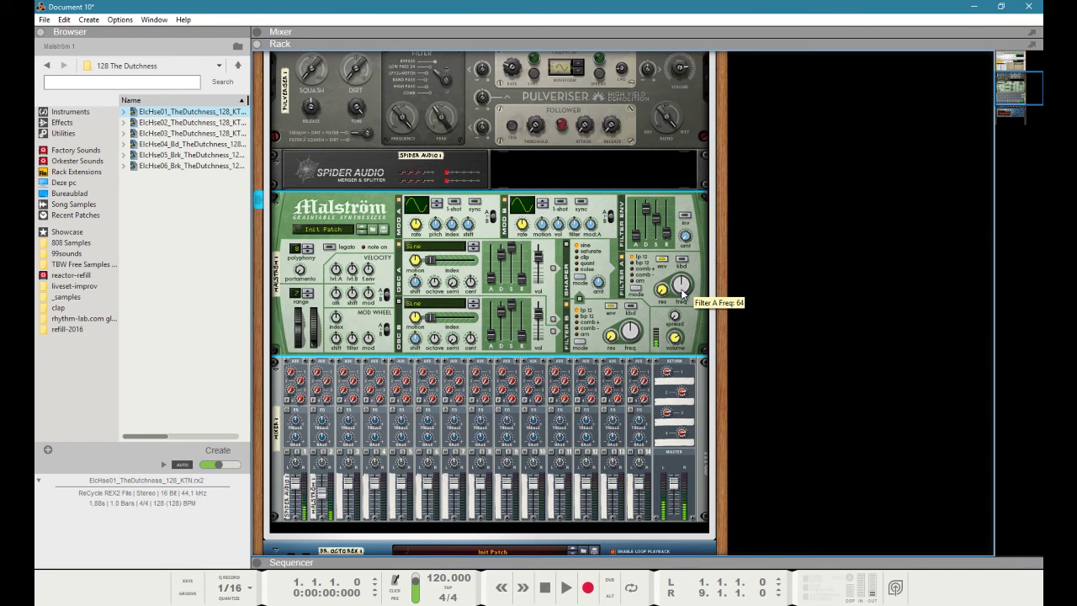
pyautogui.scroll(-2, 681, 291)
pyautogui.press('space')
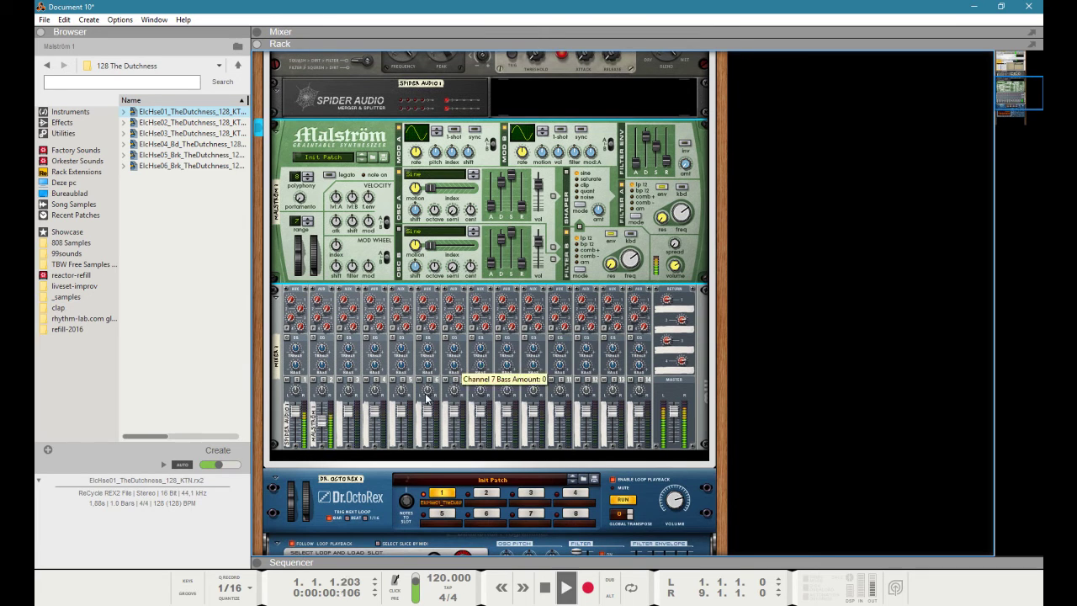
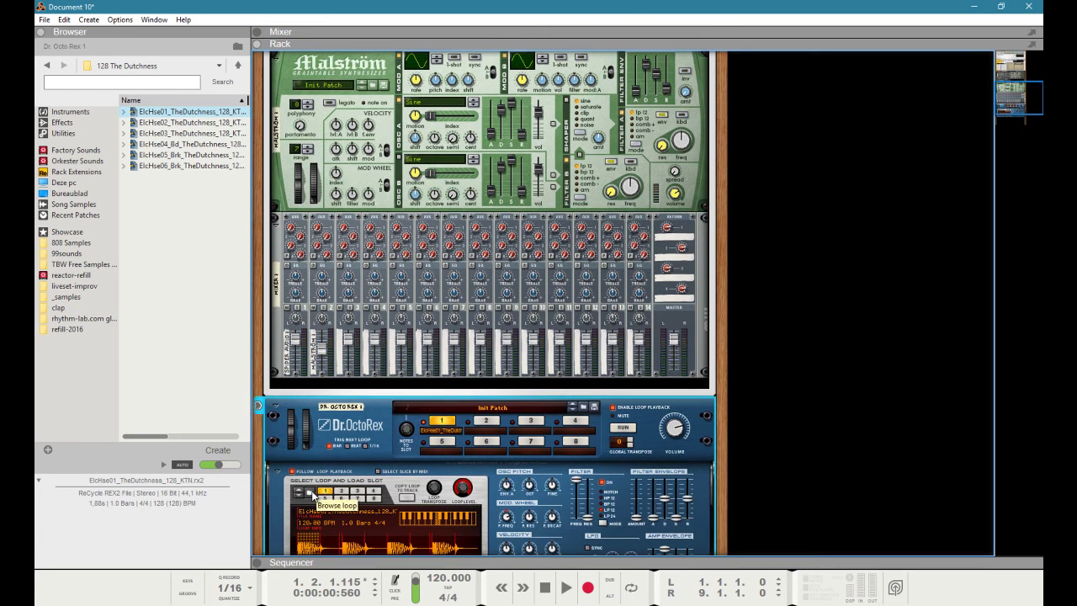
# - Load the loop Clb01_AfroBonix1_127_SHA.rx2 from Drums Loops into slot 1 of the Dr. Octo Rex
pyautogui.doubleClick(160, 111)
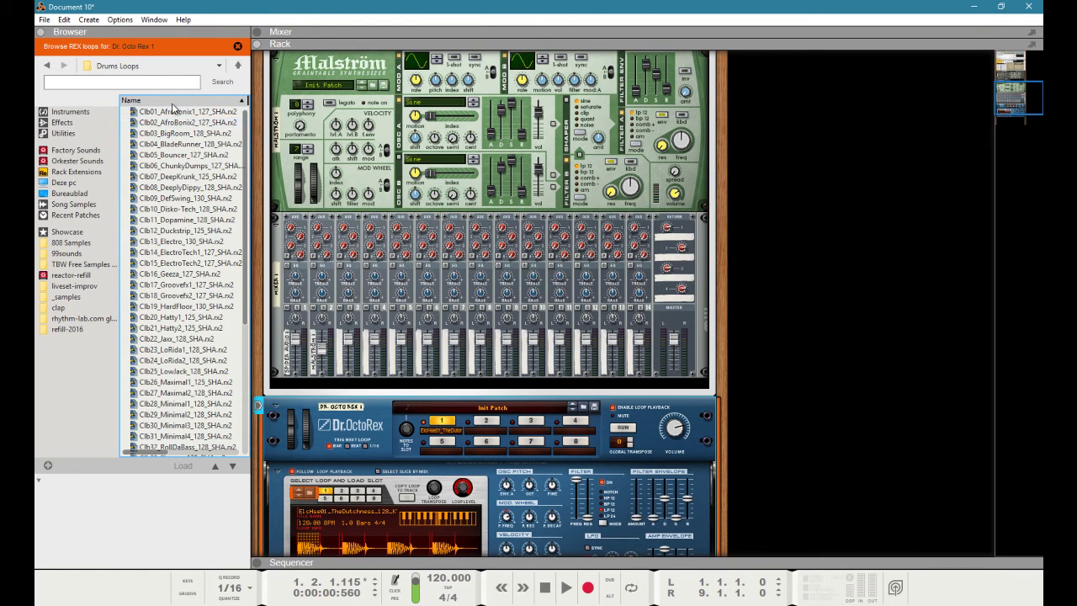
pyautogui.click(171, 101)
pyautogui.click(172, 111)
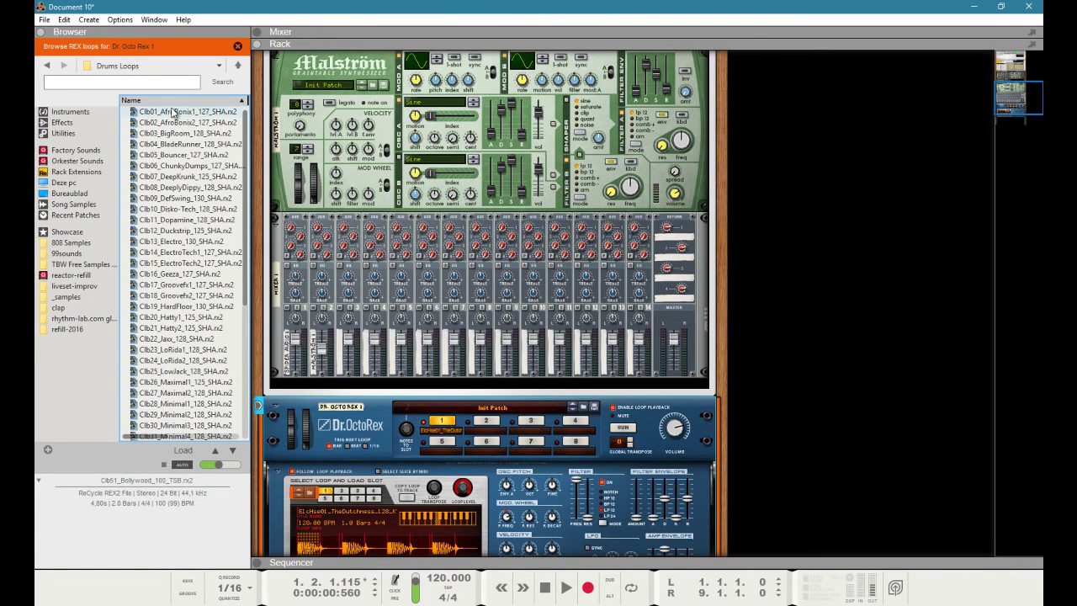
pyautogui.click(172, 101)
pyautogui.moveTo(172, 111); pyautogui.dragTo(387, 495)
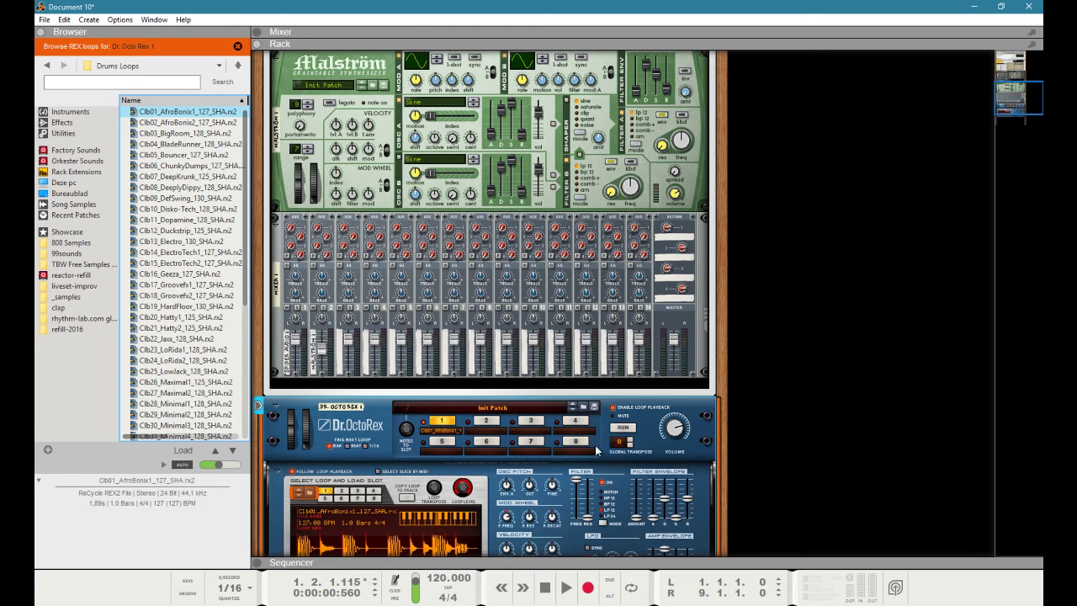
# - Set the Dr. Octo Rex master level to 72 and audition the new loop through the effect chain
pyautogui.click(624, 426)
pyautogui.click(624, 425)
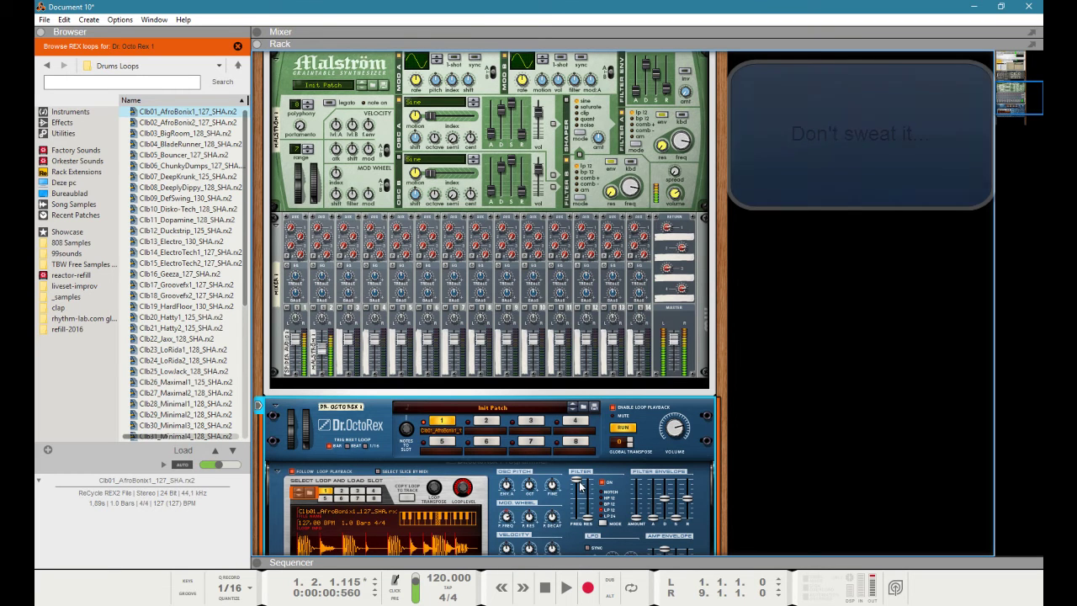
pyautogui.moveTo(671, 448); pyautogui.dragTo(660, 468)
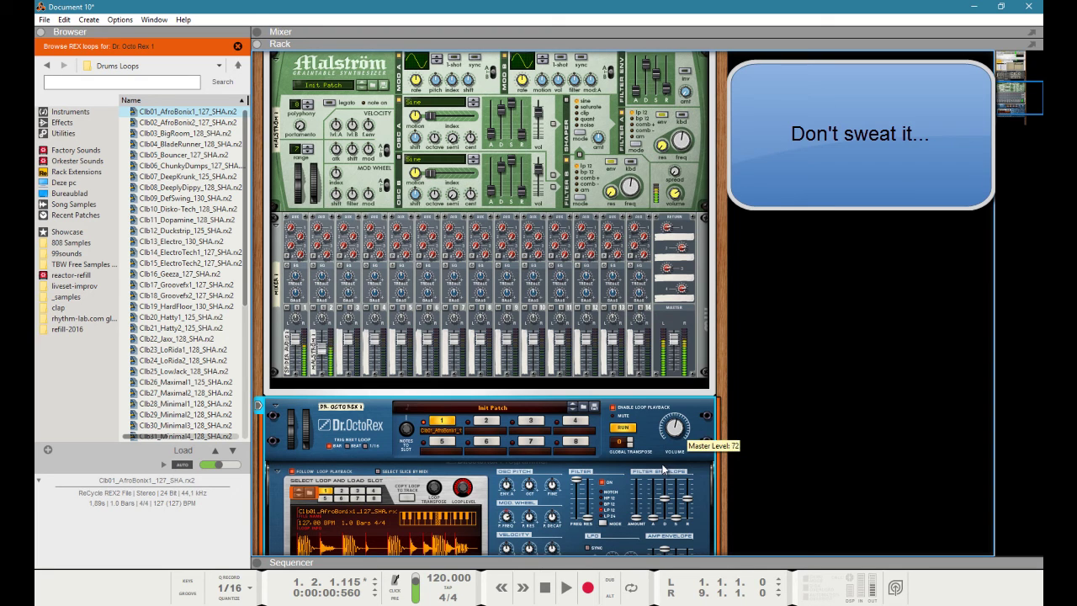
pyautogui.click(546, 588)
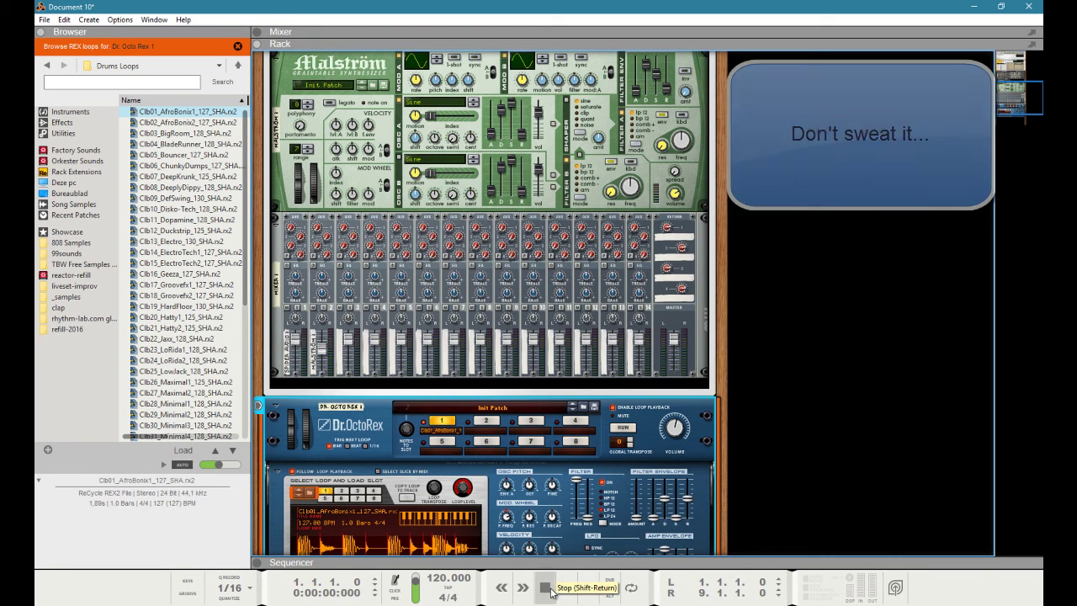
pyautogui.click(566, 588)
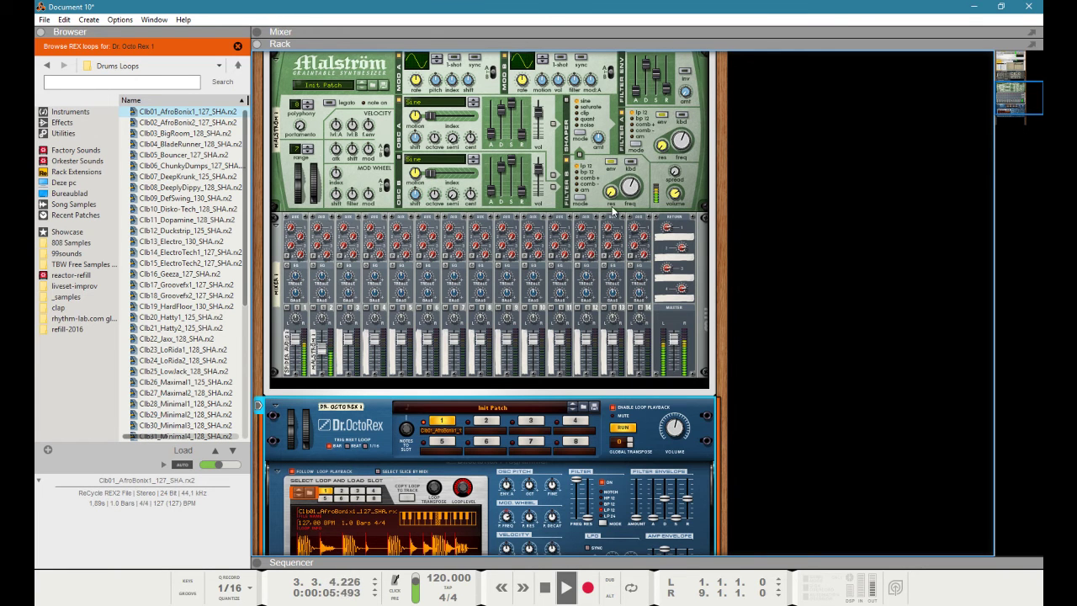
pyautogui.click(541, 594)
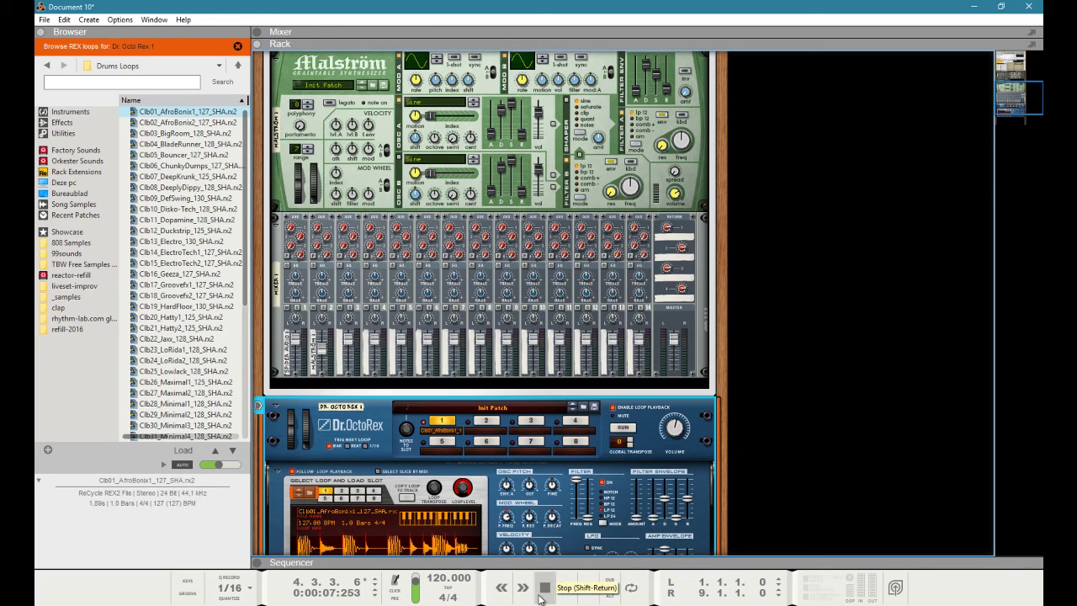
# - Switch the Malström's filter B and filter A to a comb mode
pyautogui.click(328, 345)
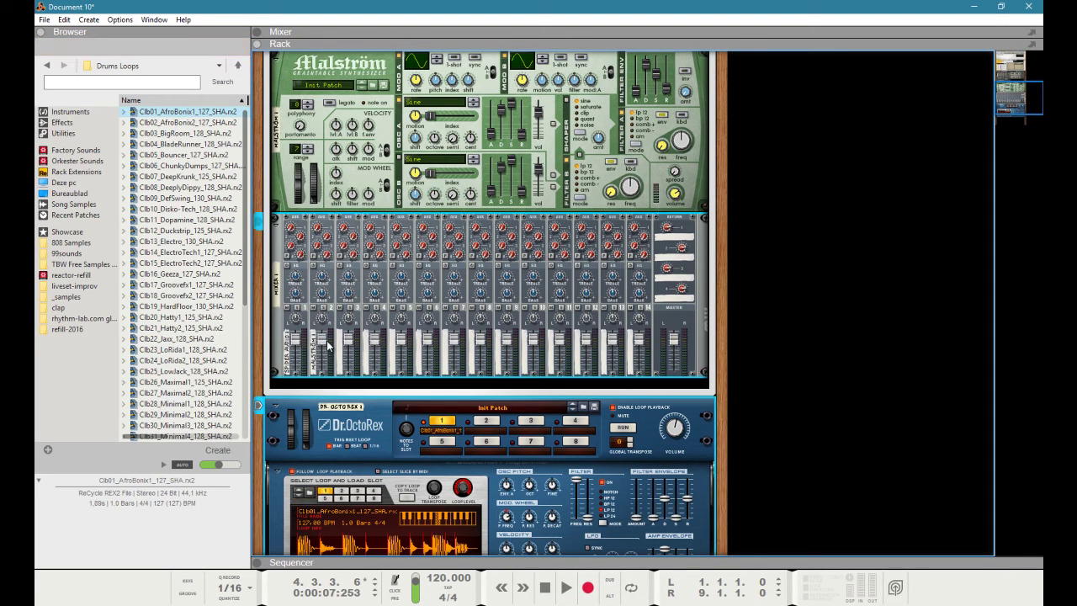
pyautogui.click(579, 187)
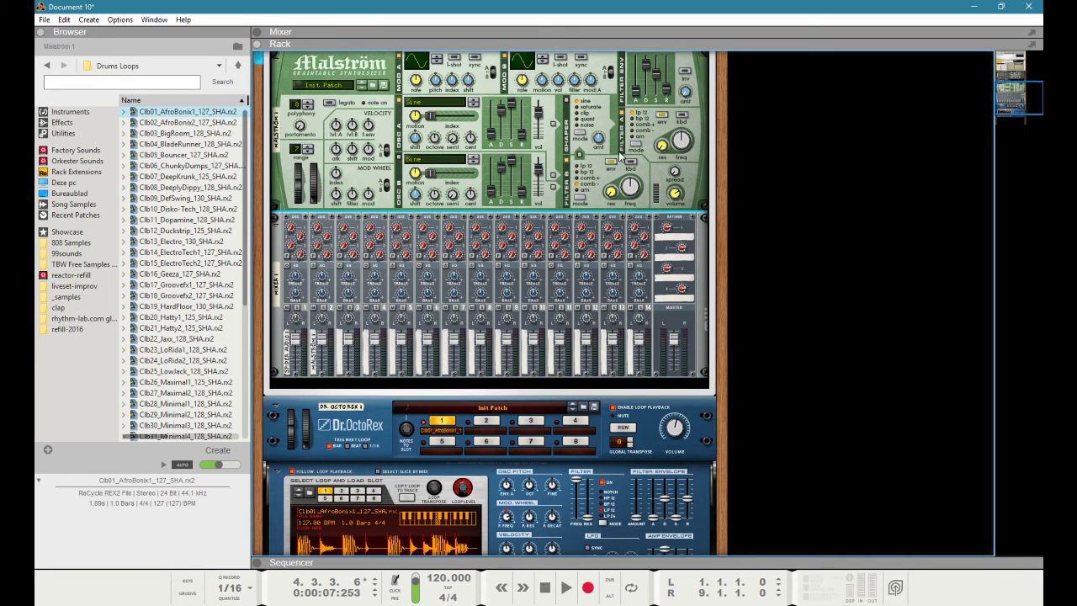
pyautogui.moveTo(662, 148)
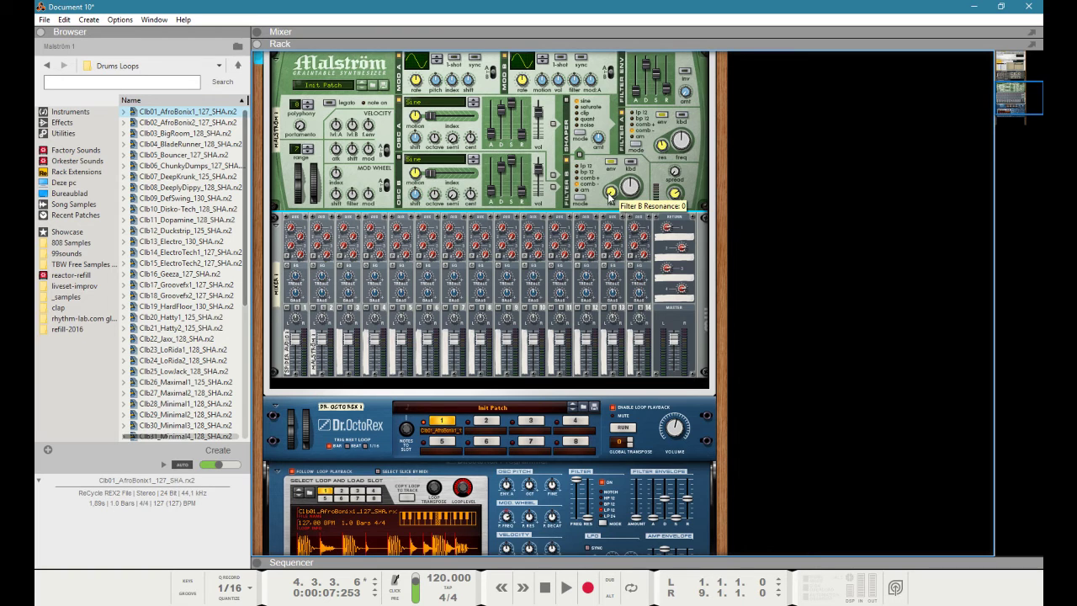
pyautogui.scroll(3, 613, 195)
# - Play the loop from the start to hear the modulated comb filters
pyautogui.click(545, 587)
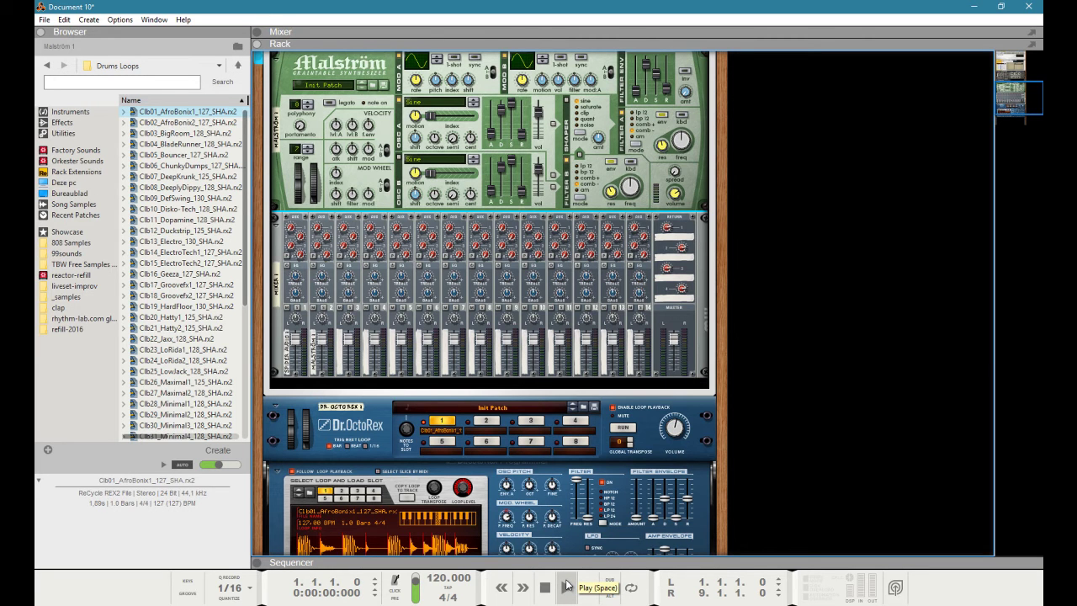
pyautogui.click(566, 586)
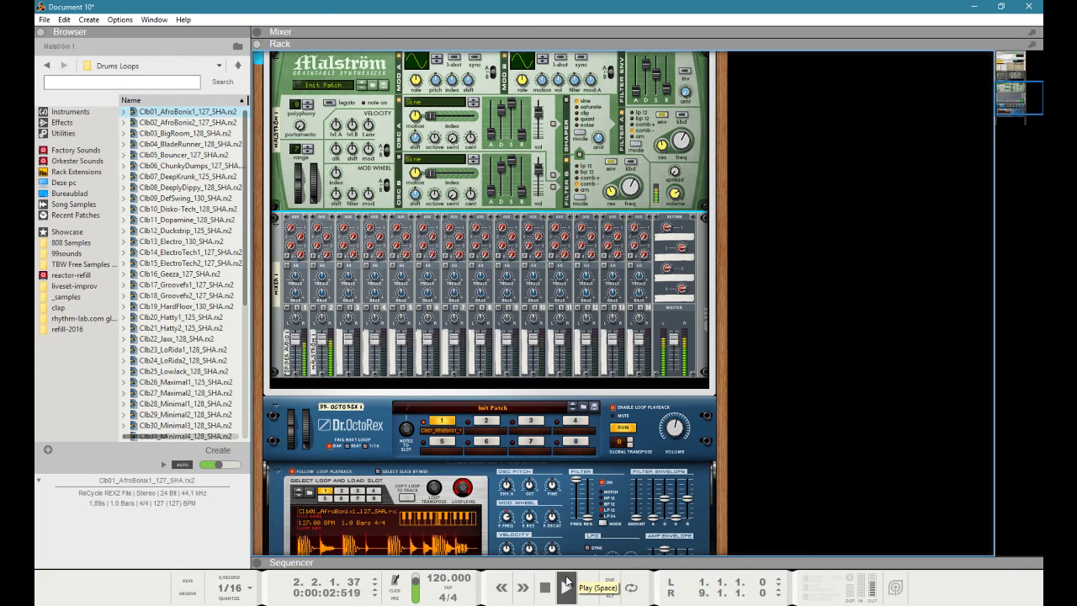
pyautogui.click(544, 588)
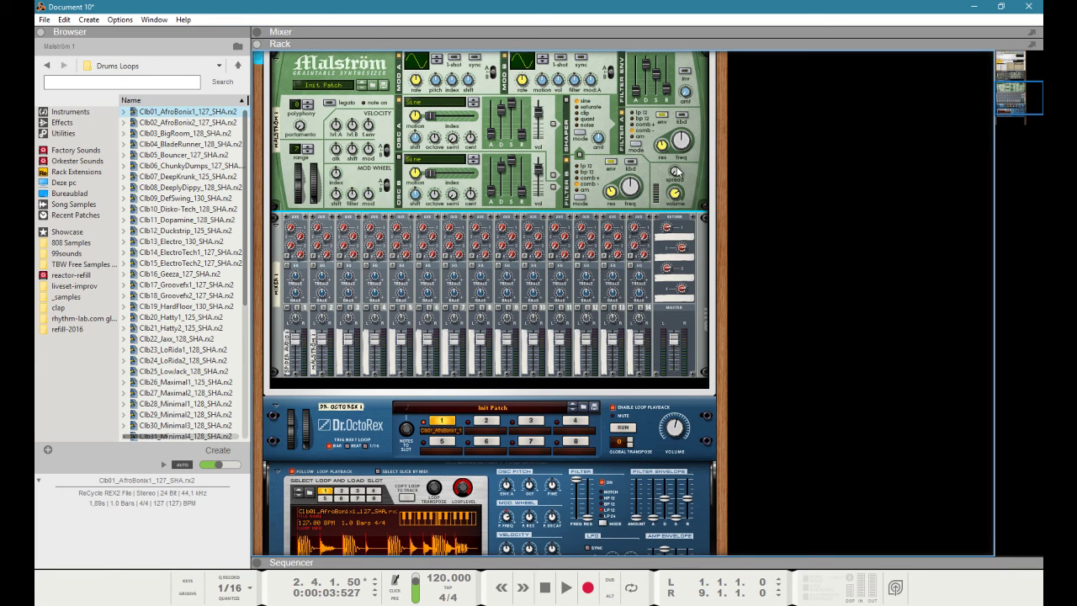
pyautogui.click(544, 588)
pyautogui.click(567, 588)
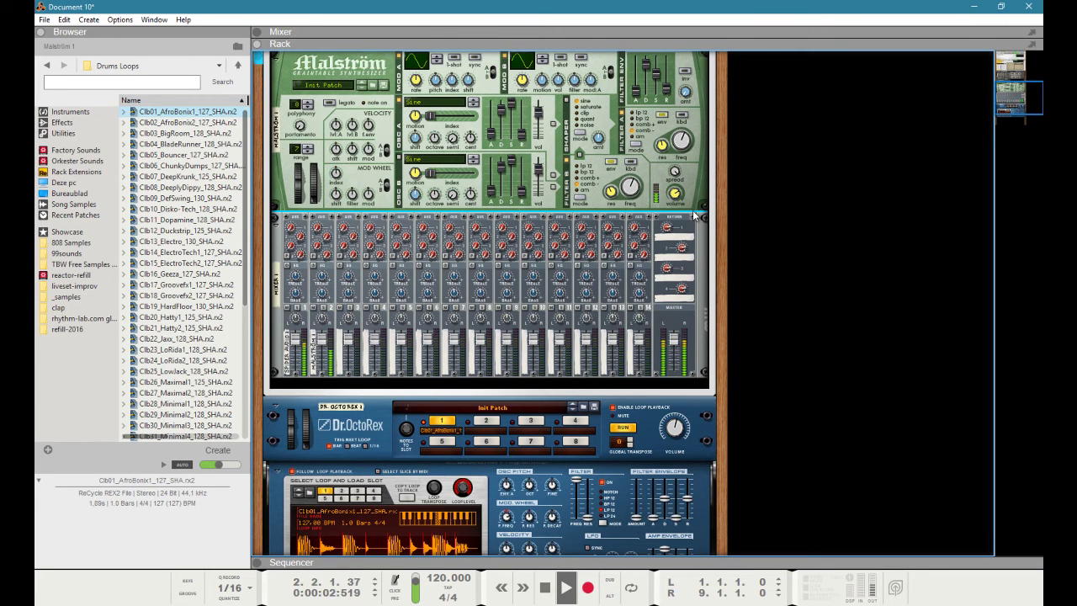
# - Narrow the Filter A Freq modulation range by raising its minimum and setting its maximum to 120
pyautogui.scroll(7, 685, 219)
pyautogui.scroll(2, 685, 203)
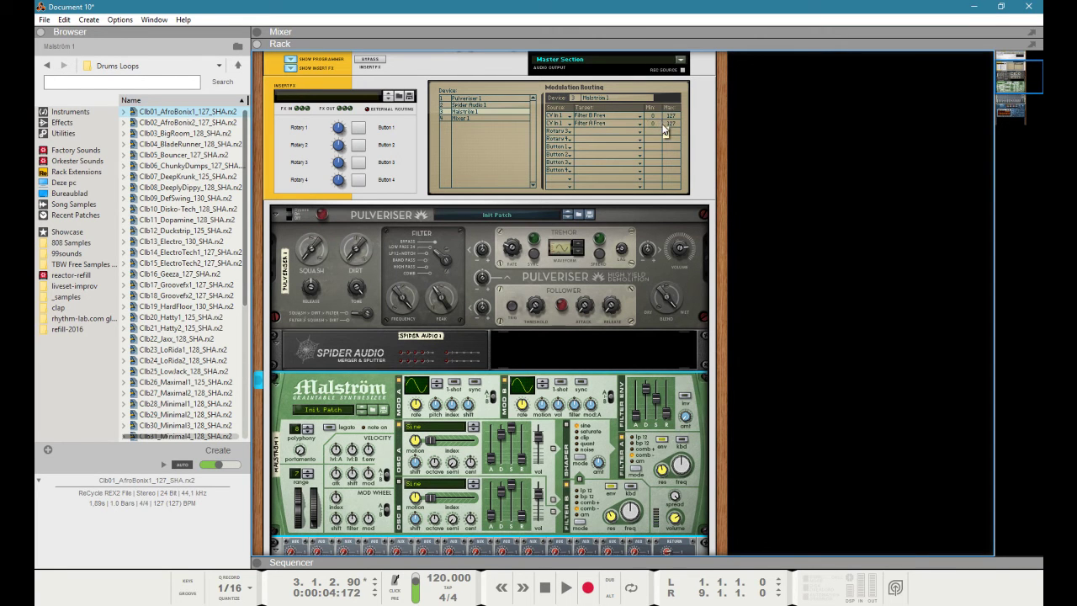
pyautogui.moveTo(658, 128); pyautogui.dragTo(661, 122)
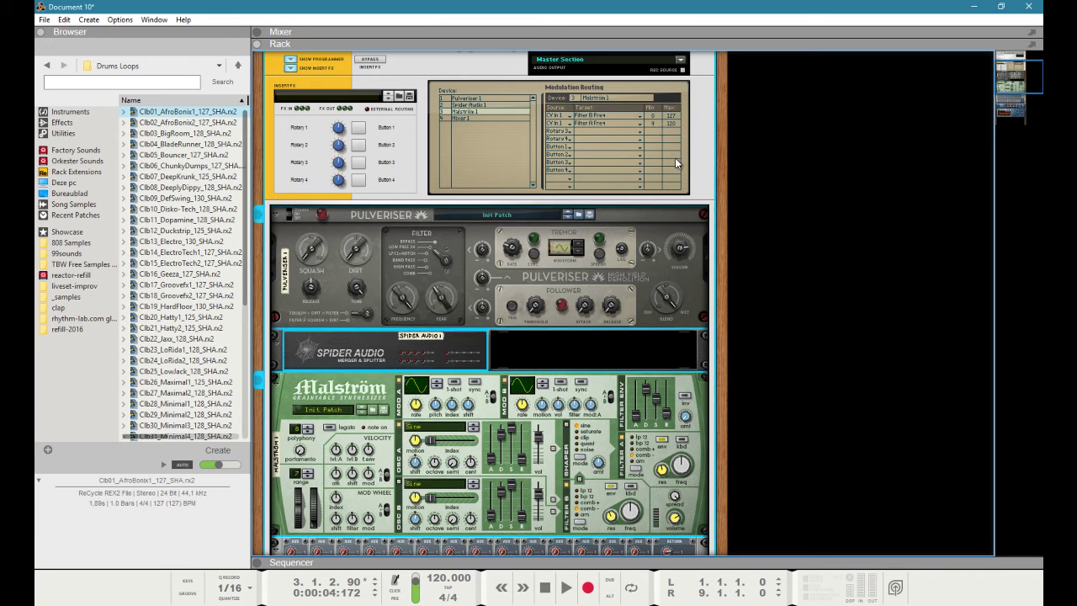
# - Play the loop from the start and inspect the cabling between the Spider Audio, Malström and mixer behind the rack
pyautogui.click(545, 589)
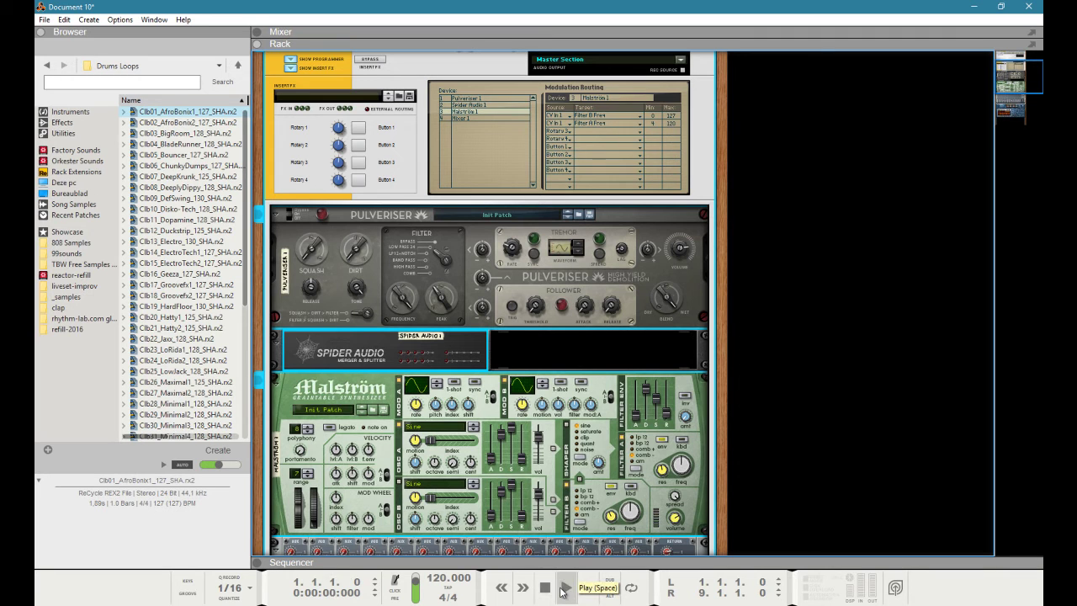
pyautogui.click(562, 588)
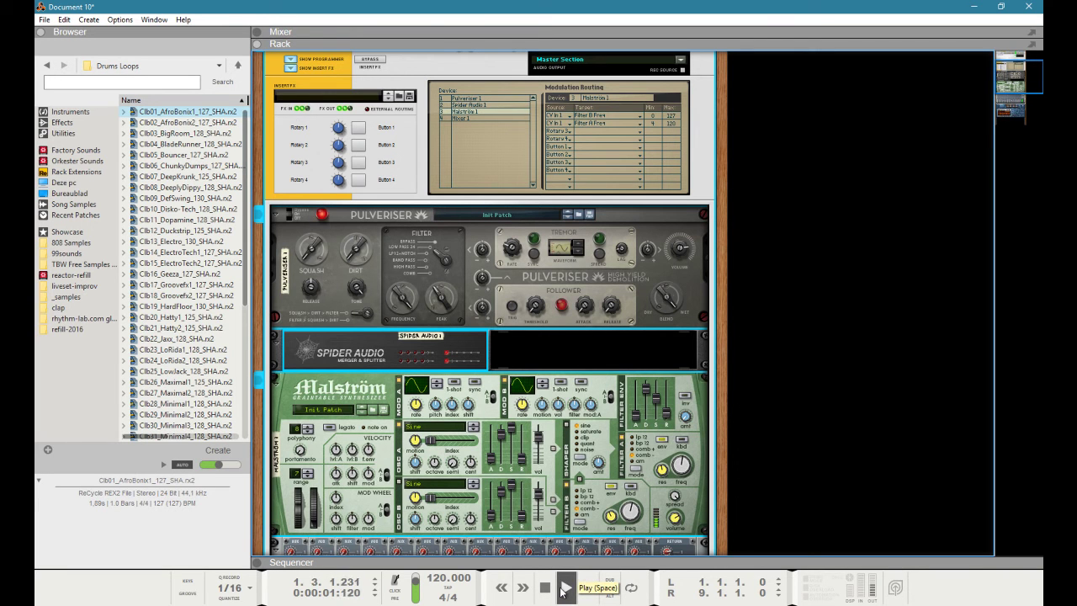
pyautogui.scroll(-4, 496, 487)
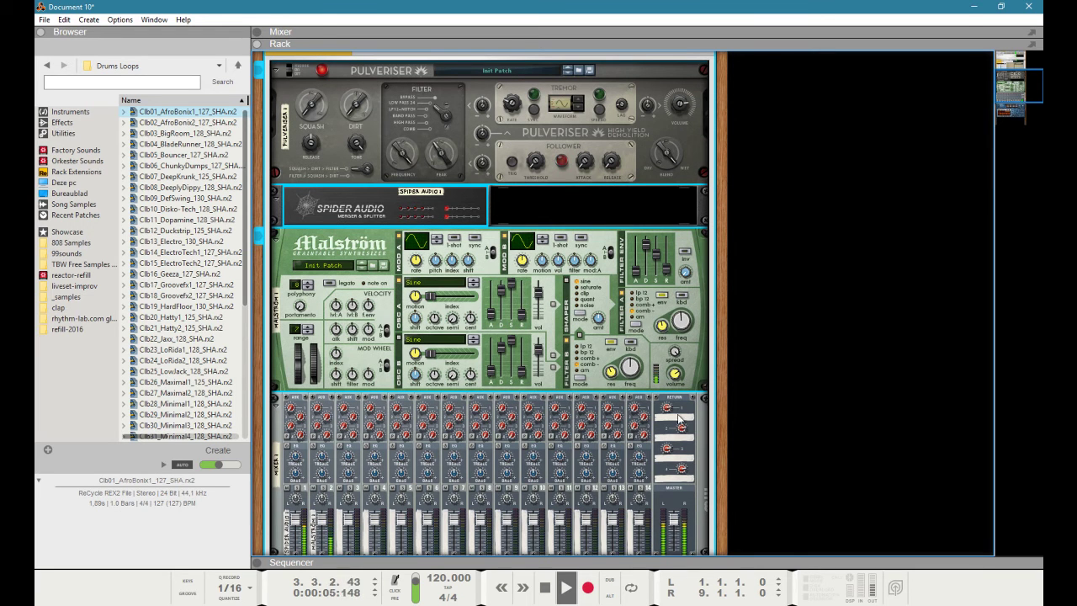
pyautogui.press('Tab')
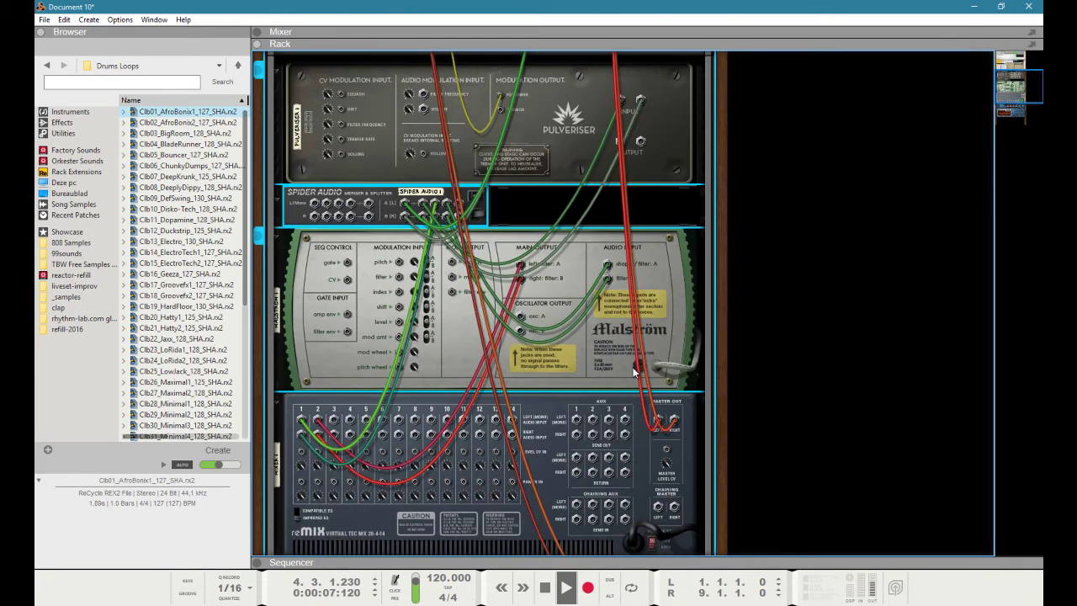
pyautogui.press('Tab')
pyautogui.scroll(2, 620, 387)
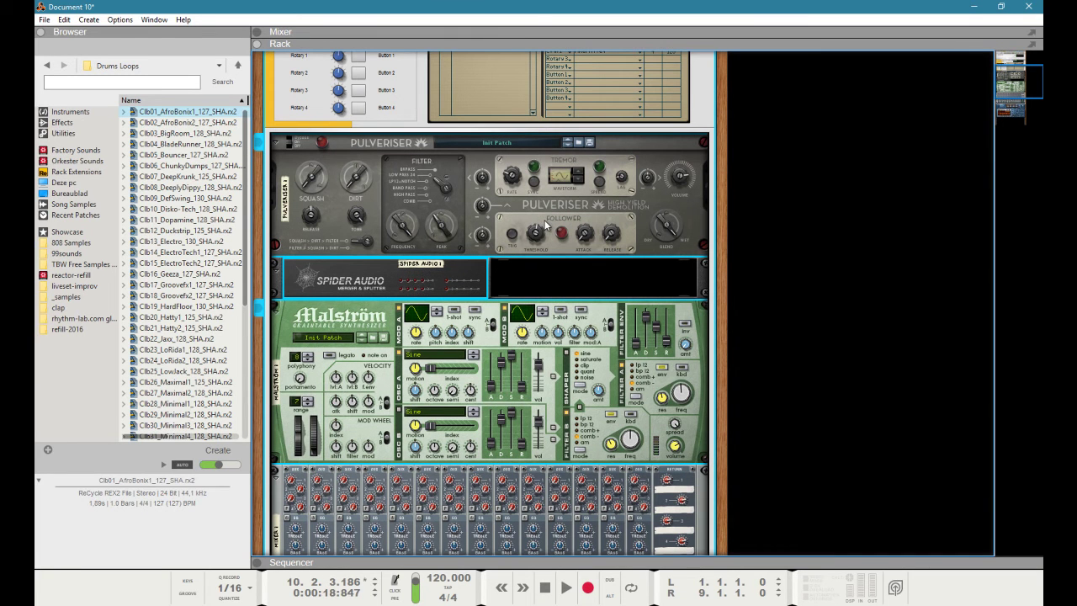
# - Replay the loop from the start to hear the modulation of the Malström's Filter B Freq, and stop playback
pyautogui.click(544, 588)
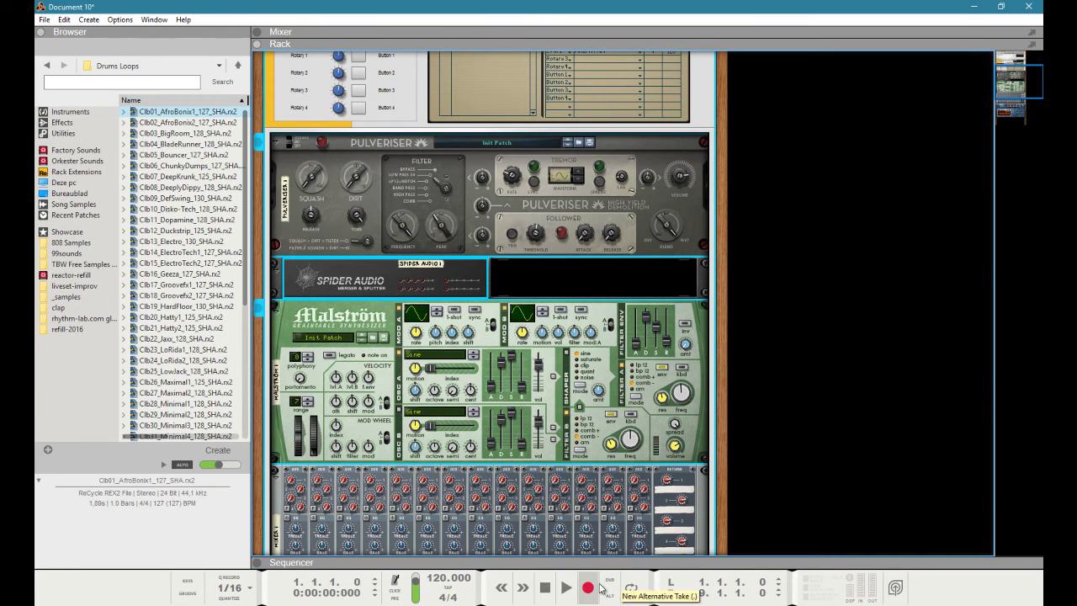
pyautogui.click(566, 587)
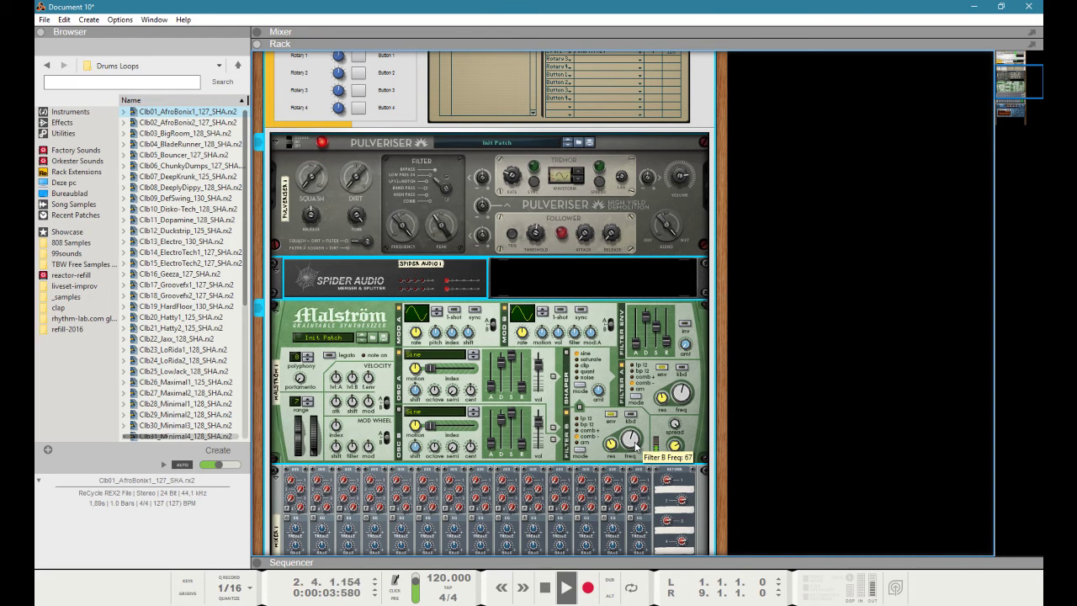
pyautogui.click(550, 587)
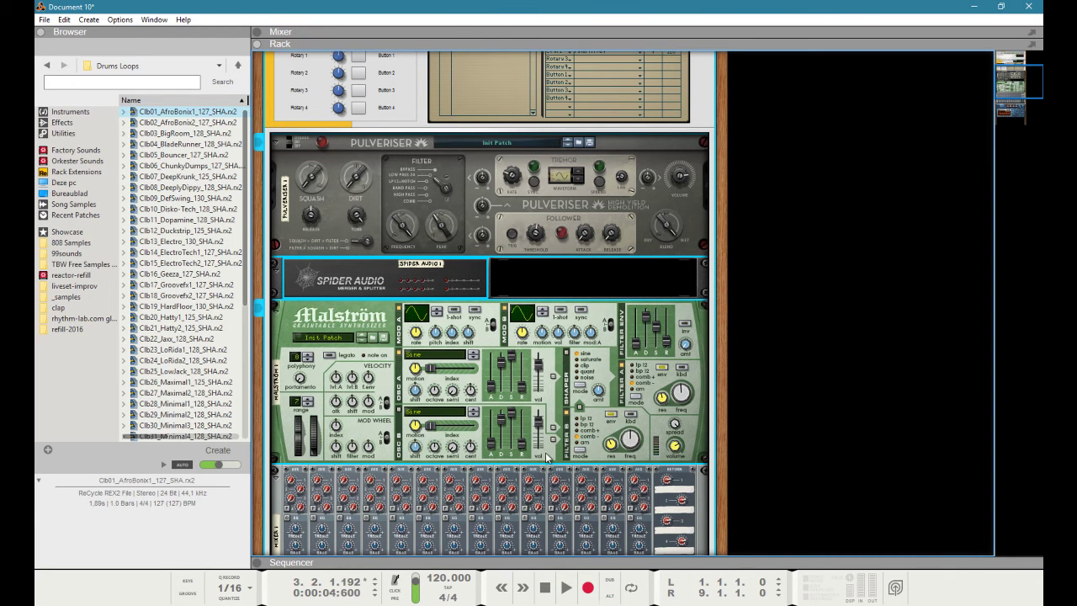
pyautogui.moveTo(538, 244)
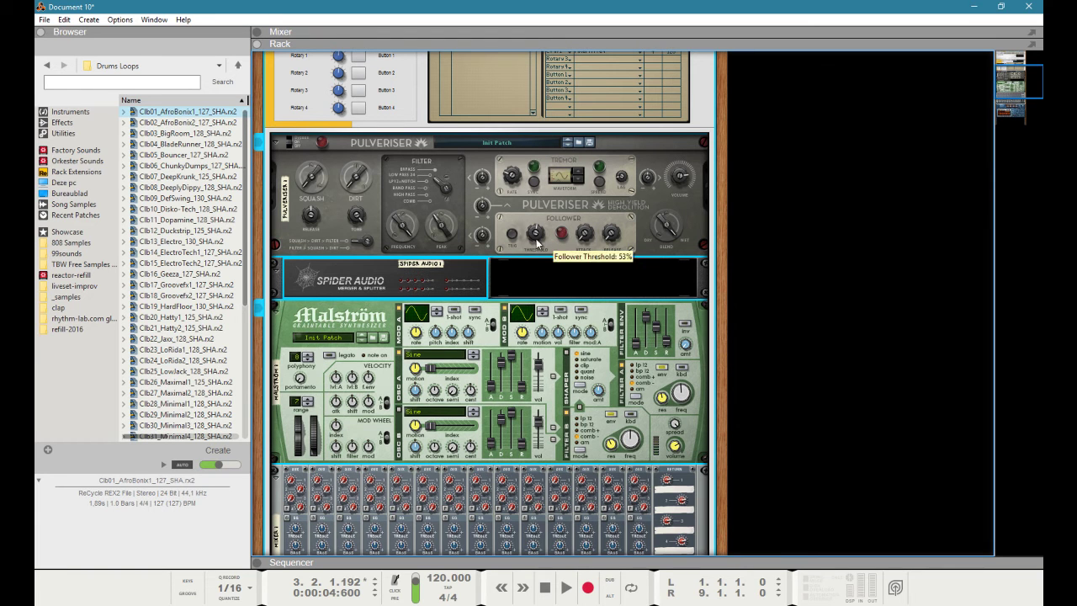
pyautogui.moveTo(537, 244); pyautogui.dragTo(533, 282)
pyautogui.moveTo(536, 286); pyautogui.dragTo(539, 238)
# - Add another Spider Audio Merger & Splitter below the Pulveriser and disconnect the Pulveriser's audio input cables
pyautogui.press('Tab')
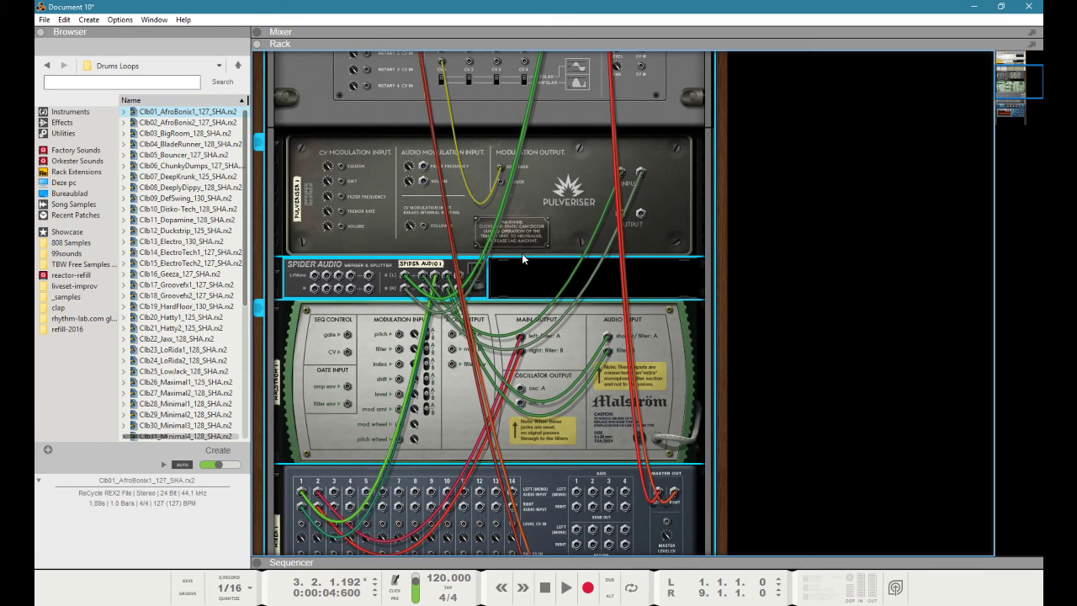
pyautogui.rightClick(532, 237)
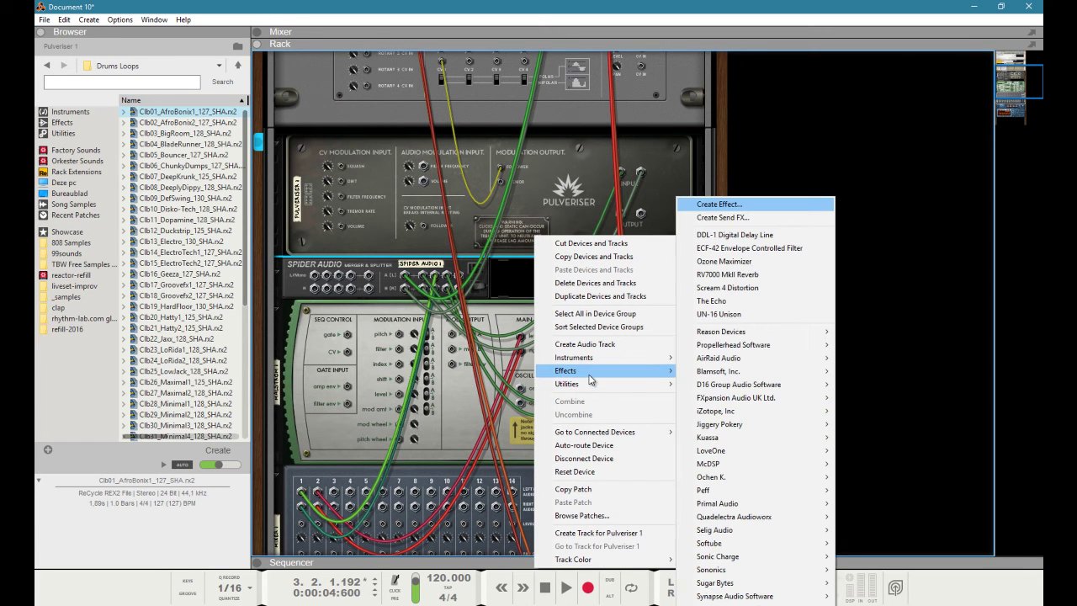
pyautogui.moveTo(593, 387)
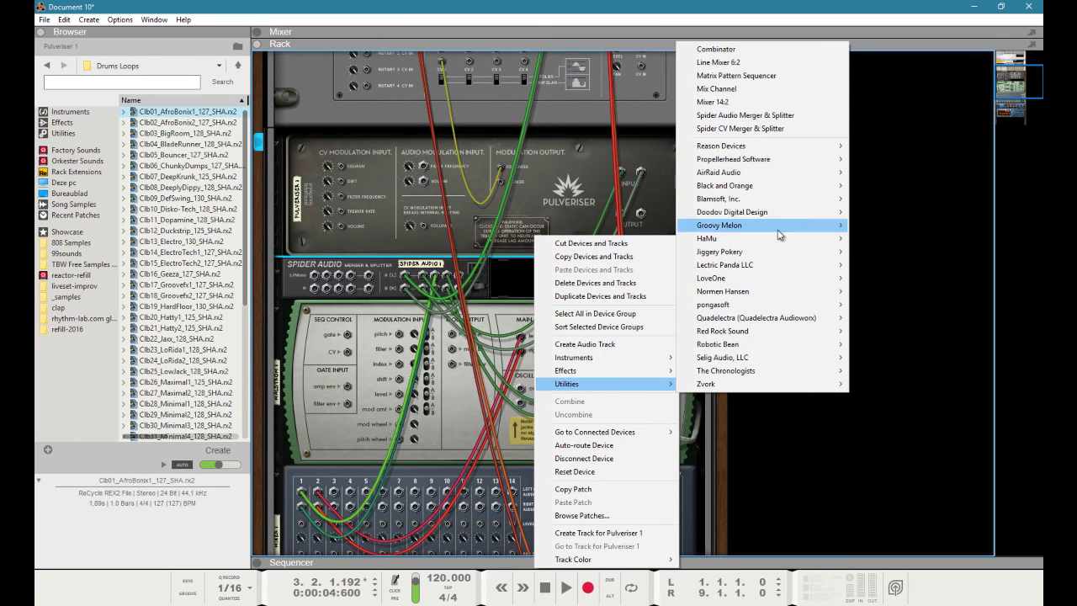
pyautogui.click(780, 118)
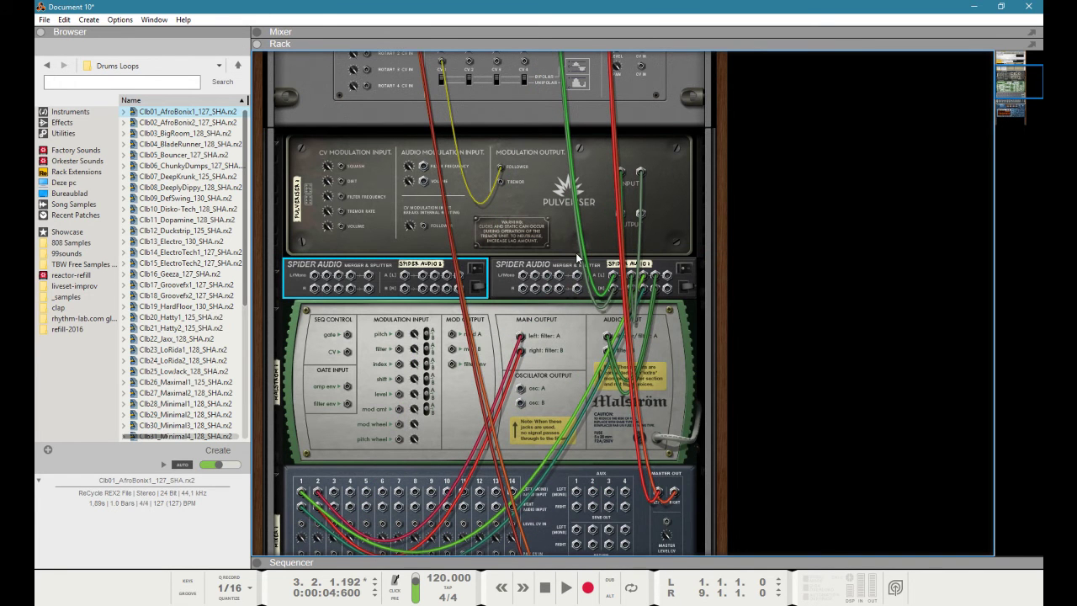
pyautogui.click(622, 172)
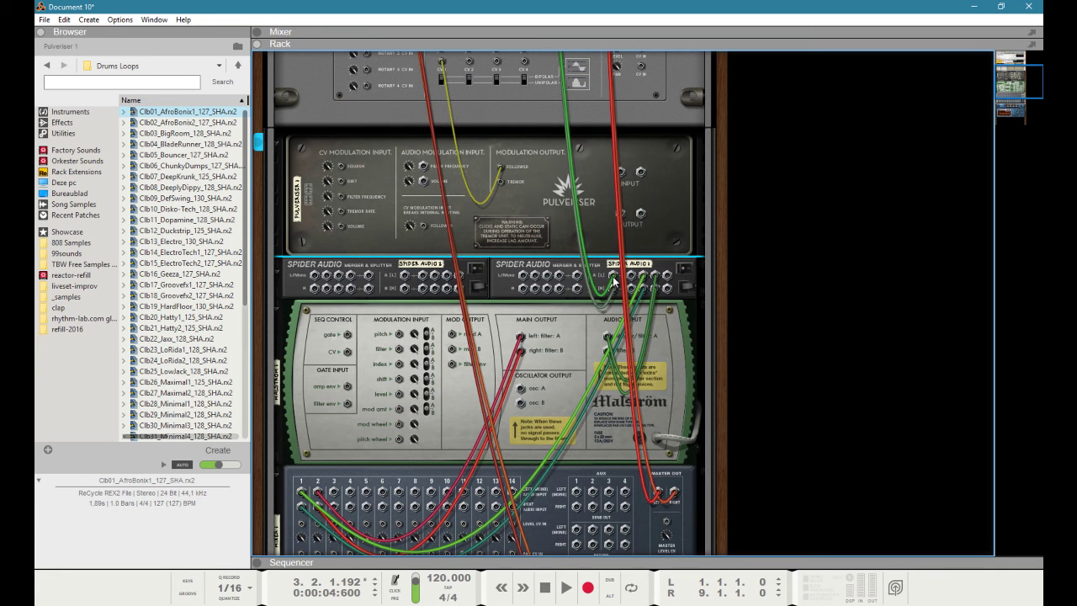
# - Rename the newly added Spider Audio device as merge
pyautogui.doubleClick(420, 269)
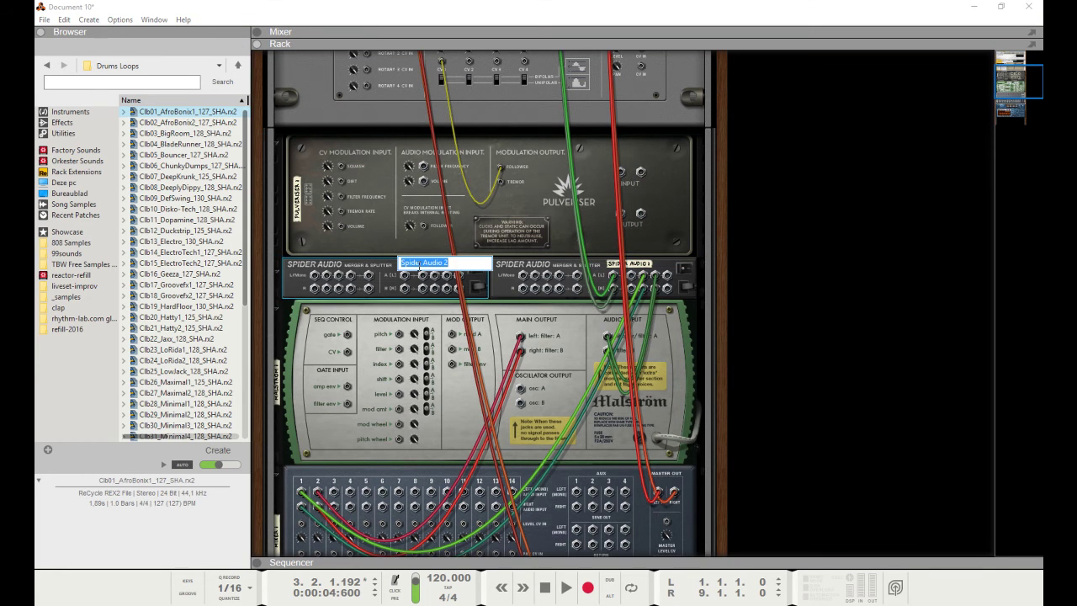
pyautogui.write('merge')
pyautogui.press('Return')
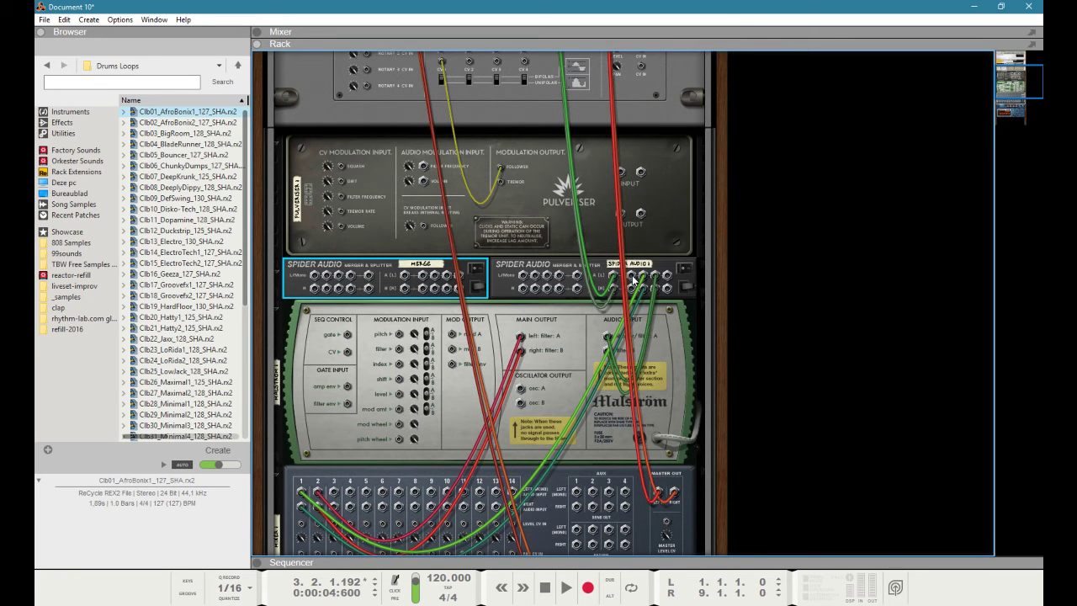
# - Feed a Spider Audio 1 split output into the merge Spider's splitter input and patch three of its split outputs into its merge inputs
pyautogui.click(559, 274)
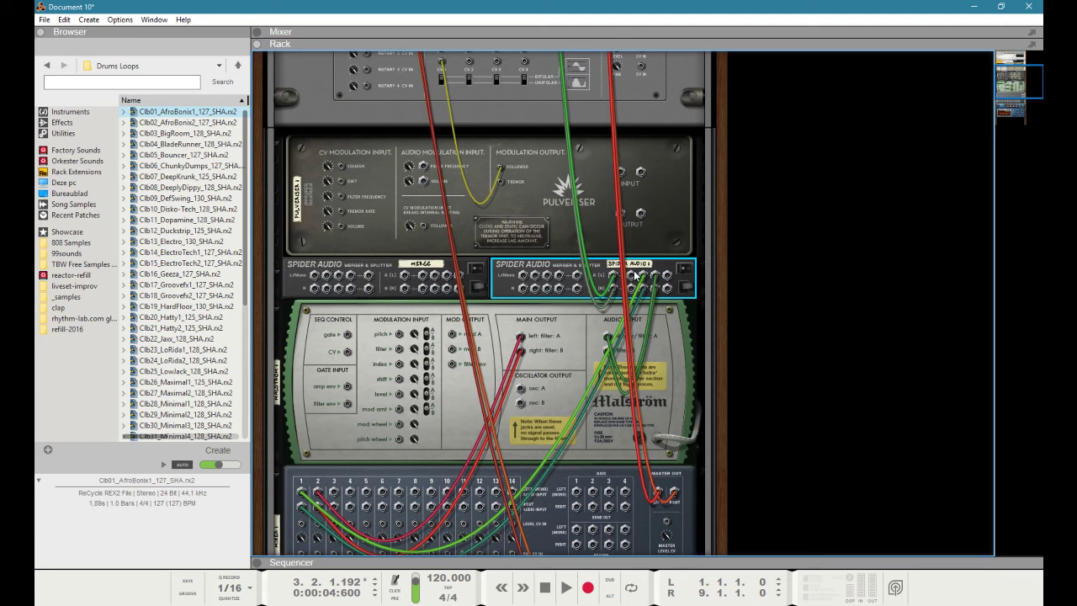
pyautogui.moveTo(634, 275); pyautogui.dragTo(404, 279)
pyautogui.click(427, 265)
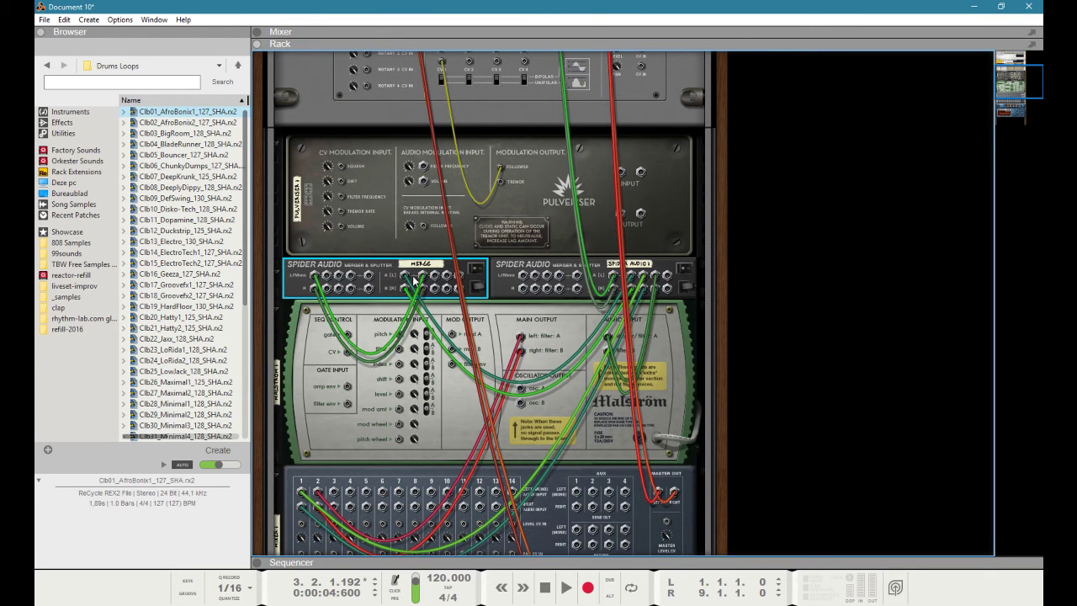
pyautogui.moveTo(398, 364); pyautogui.dragTo(343, 285)
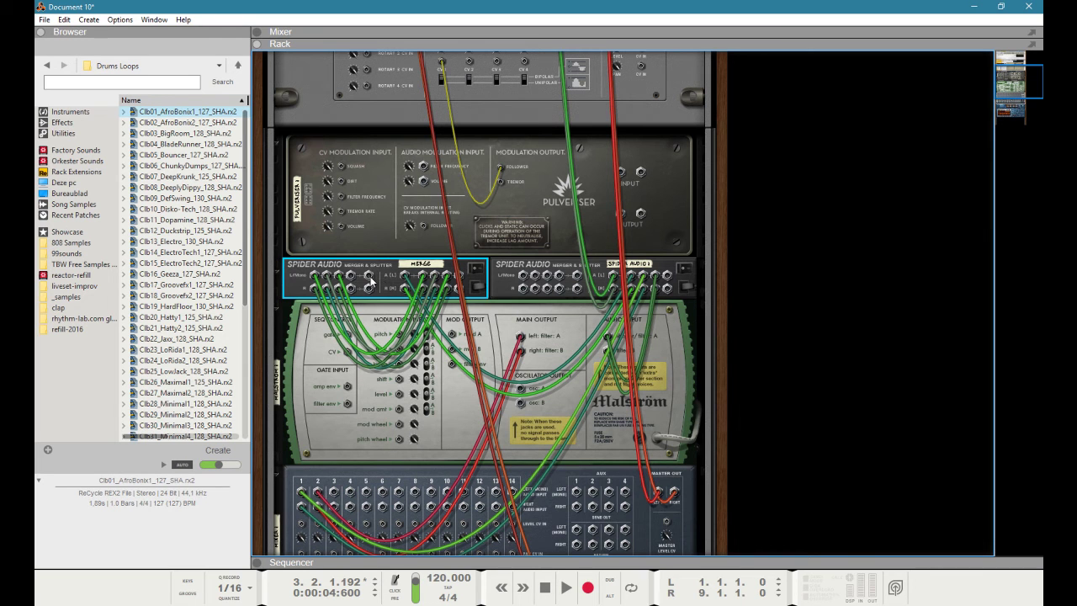
# - Connect the merge Spider's merged output to the Pulveriser's audio input and audition the loop from the start
pyautogui.moveTo(368, 280); pyautogui.dragTo(624, 175)
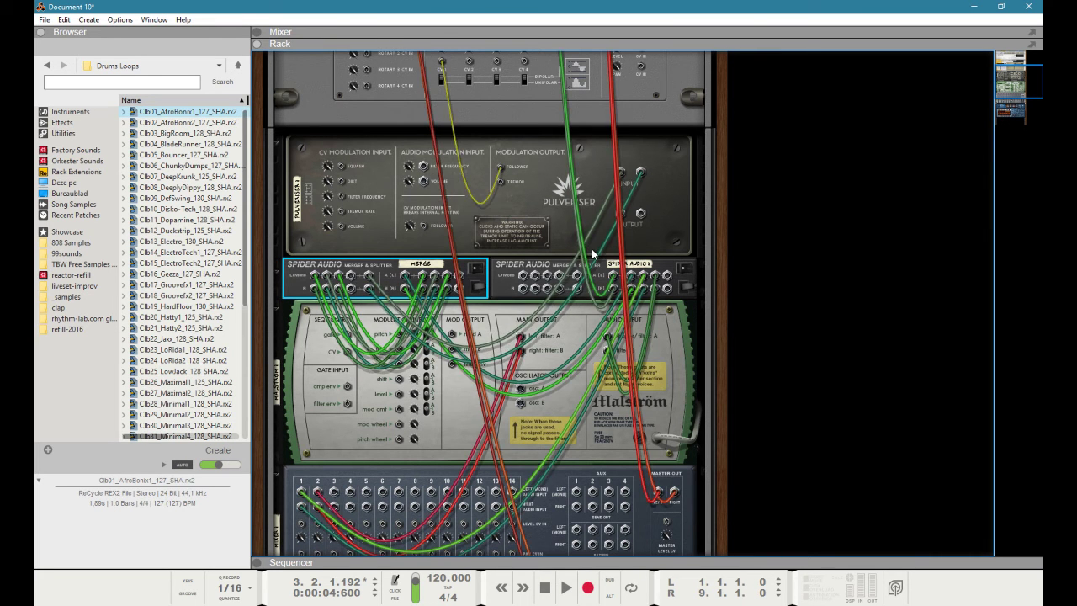
pyautogui.press('Tab')
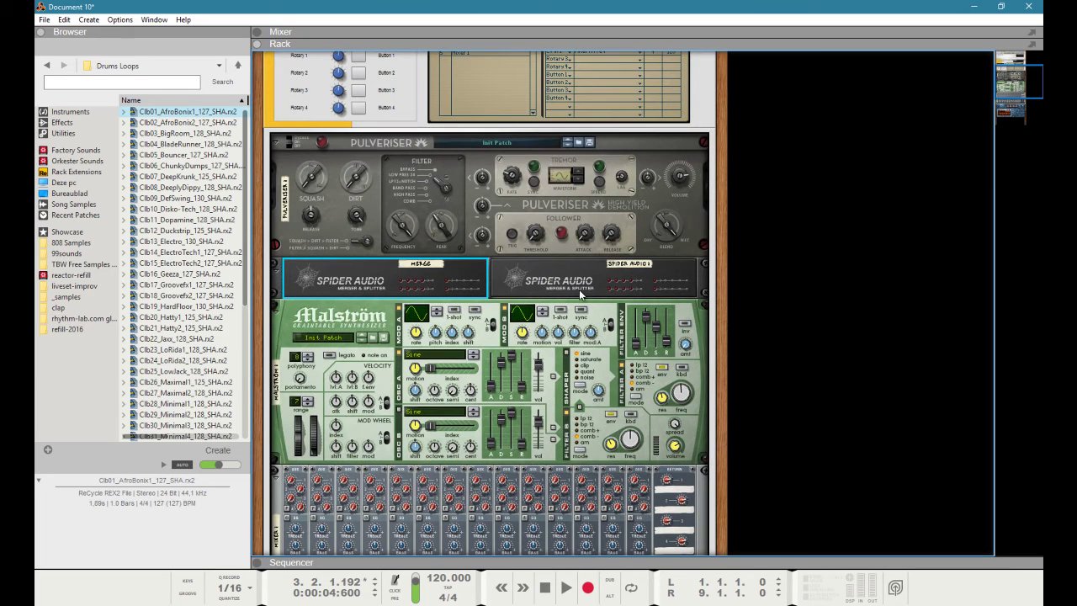
pyautogui.click(545, 587)
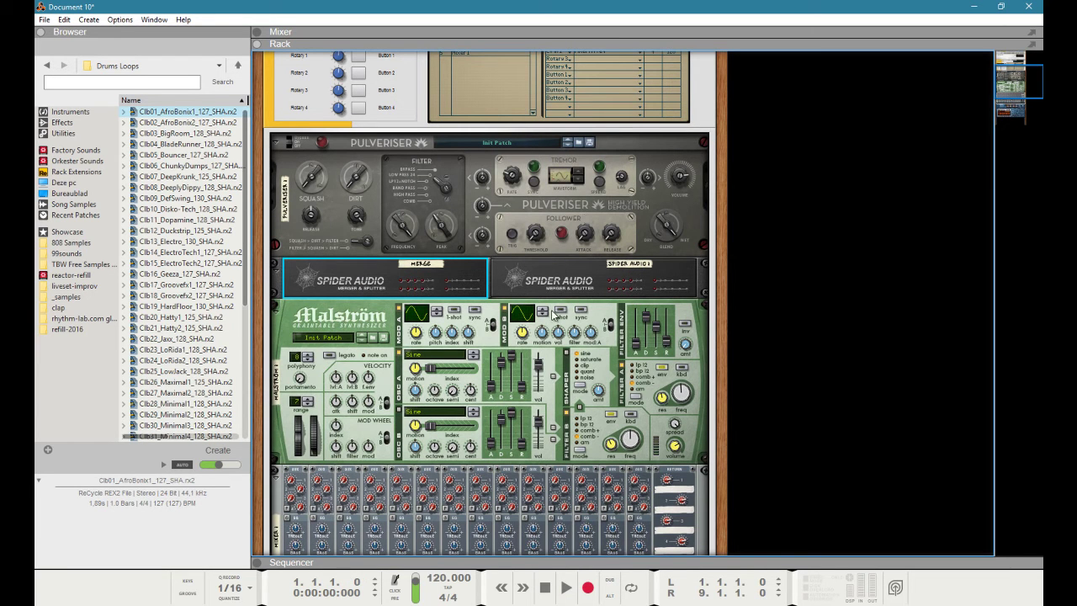
pyautogui.click(566, 587)
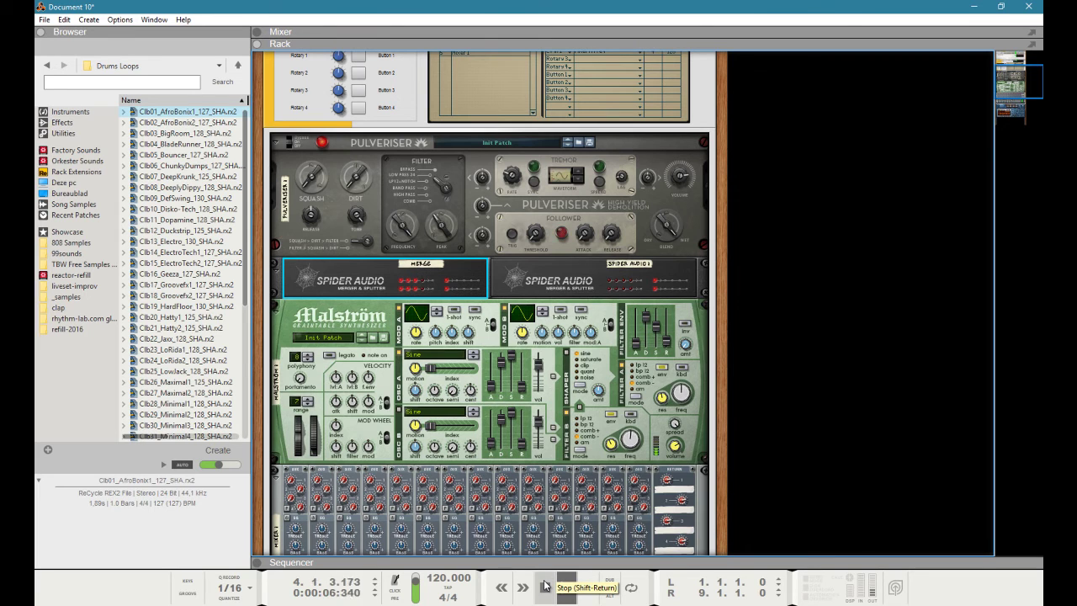
pyautogui.click(546, 587)
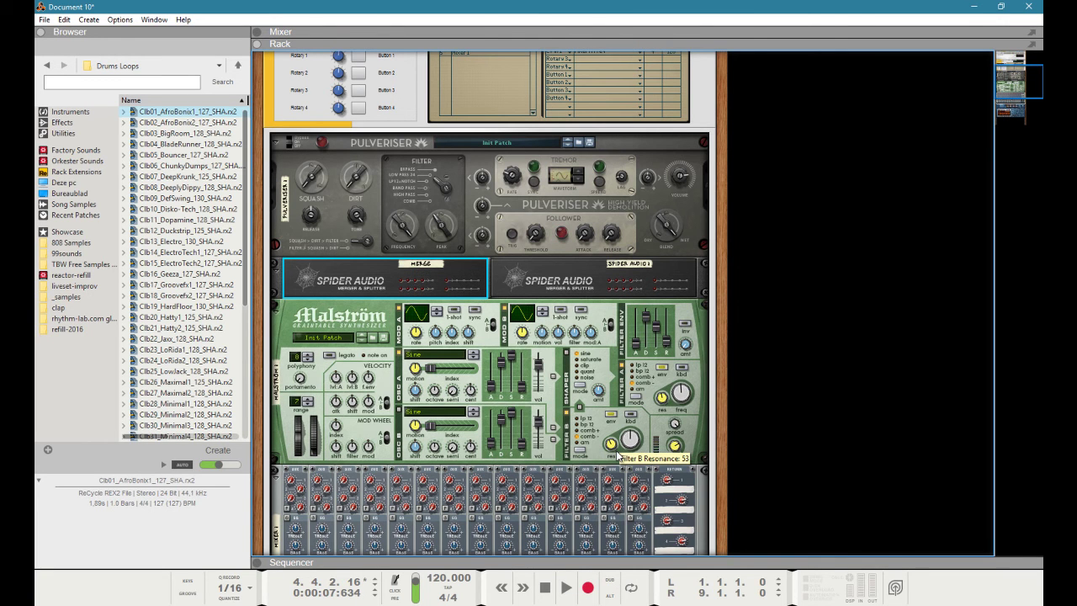
# - Add an MClass Compressor directly below the Pulveriser
pyautogui.press('Tab')
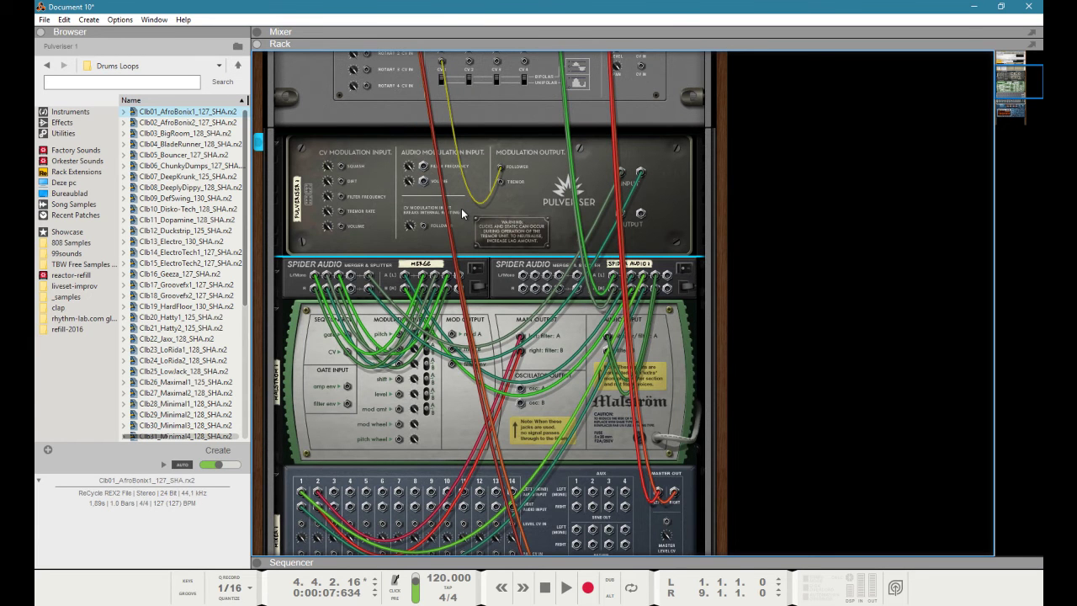
pyautogui.rightClick(461, 208)
pyautogui.moveTo(514, 340)
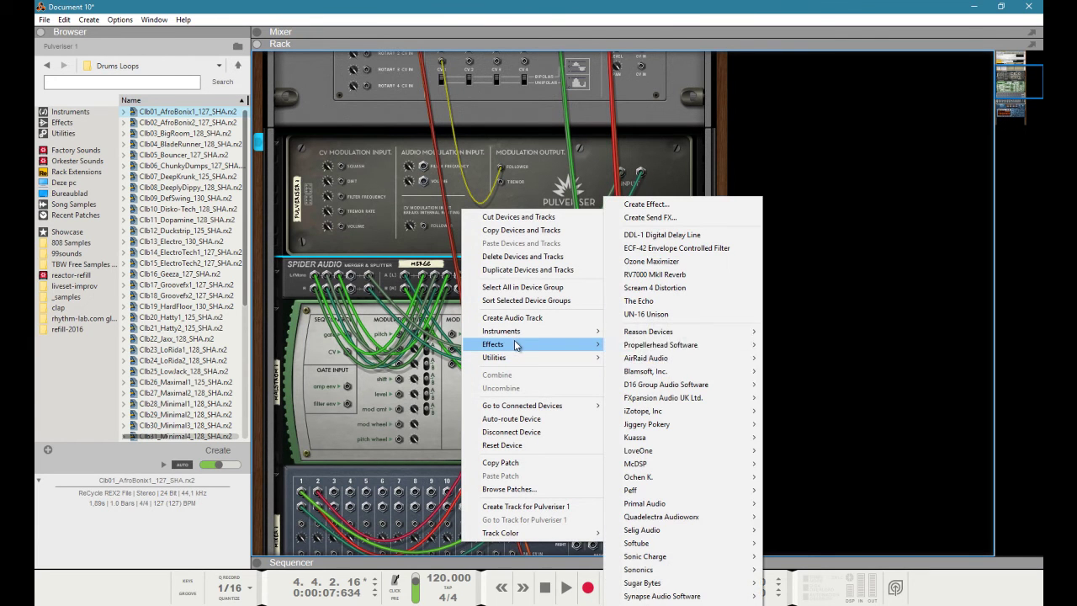
pyautogui.moveTo(665, 332)
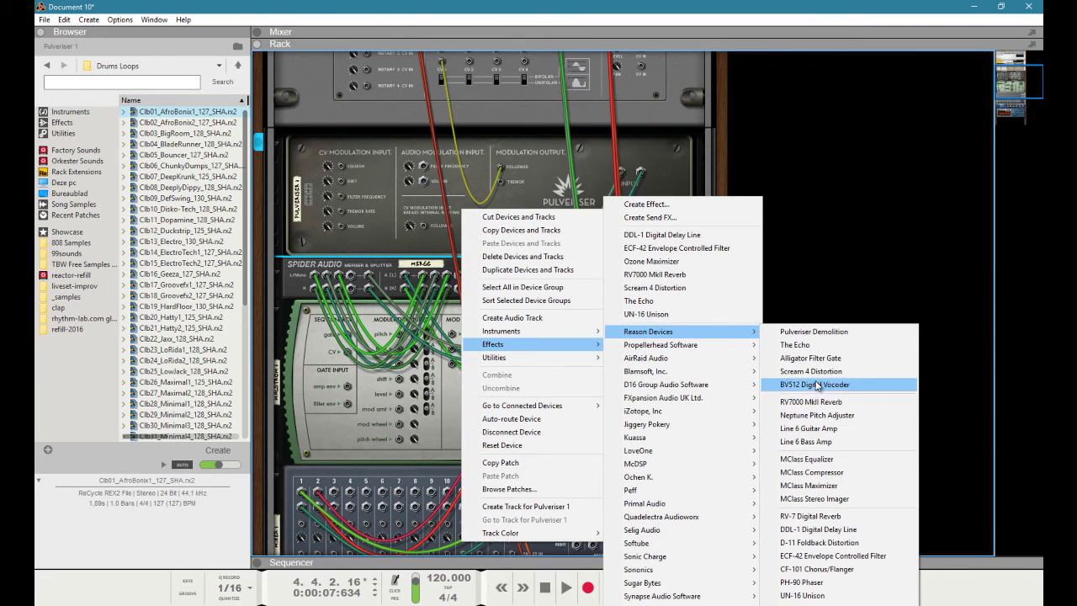
pyautogui.click(811, 472)
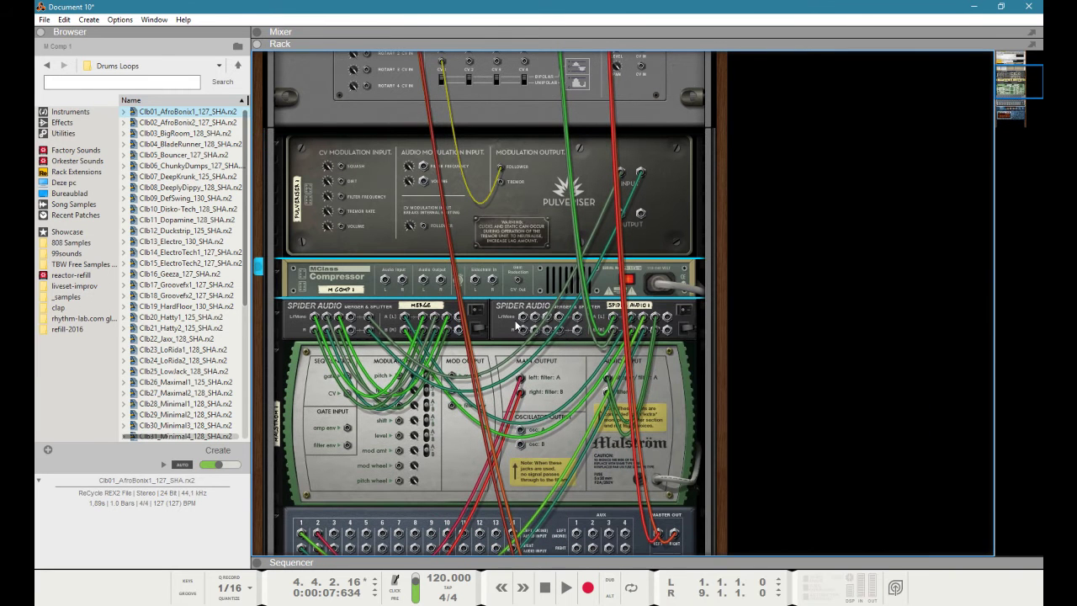
# - Reroute the Spider Audio 1 feed through the MClass Compressor's audio input and output into the merge Spider's splitter input
pyautogui.click(401, 327)
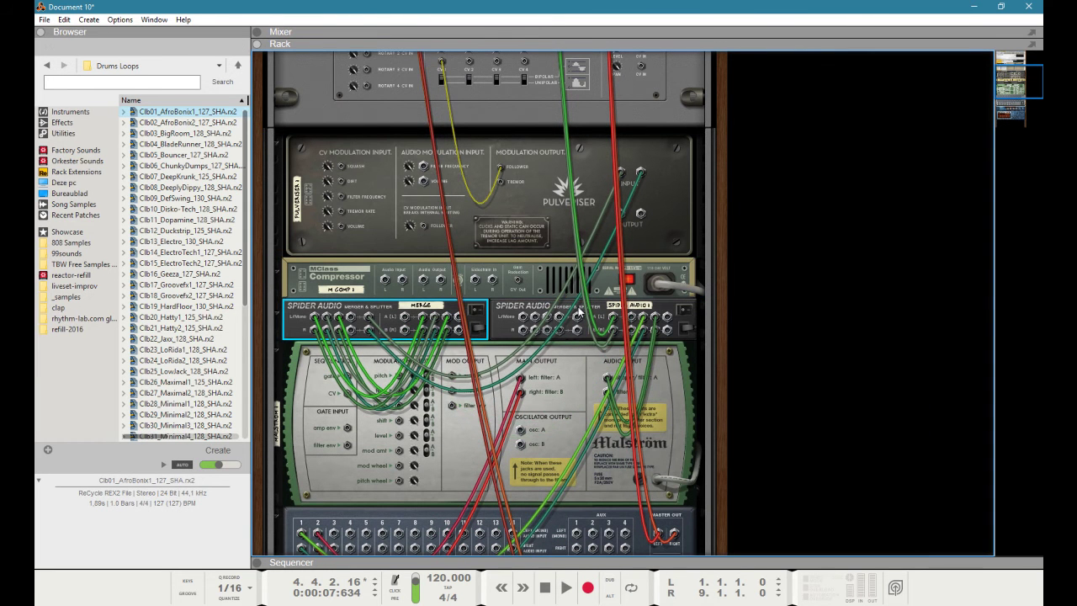
pyautogui.moveTo(626, 323); pyautogui.dragTo(386, 284)
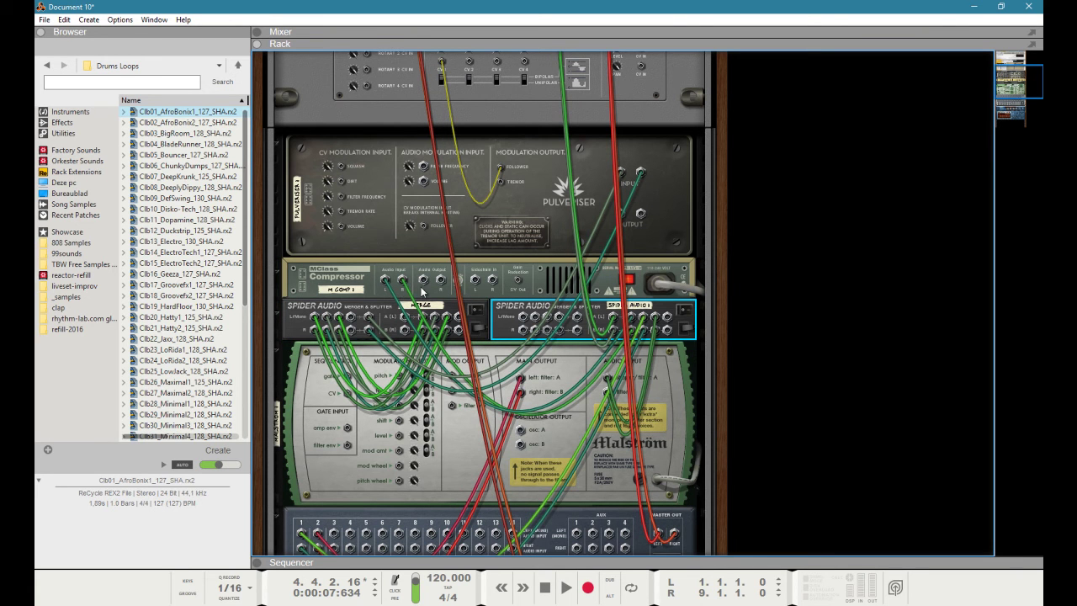
pyautogui.click(427, 286)
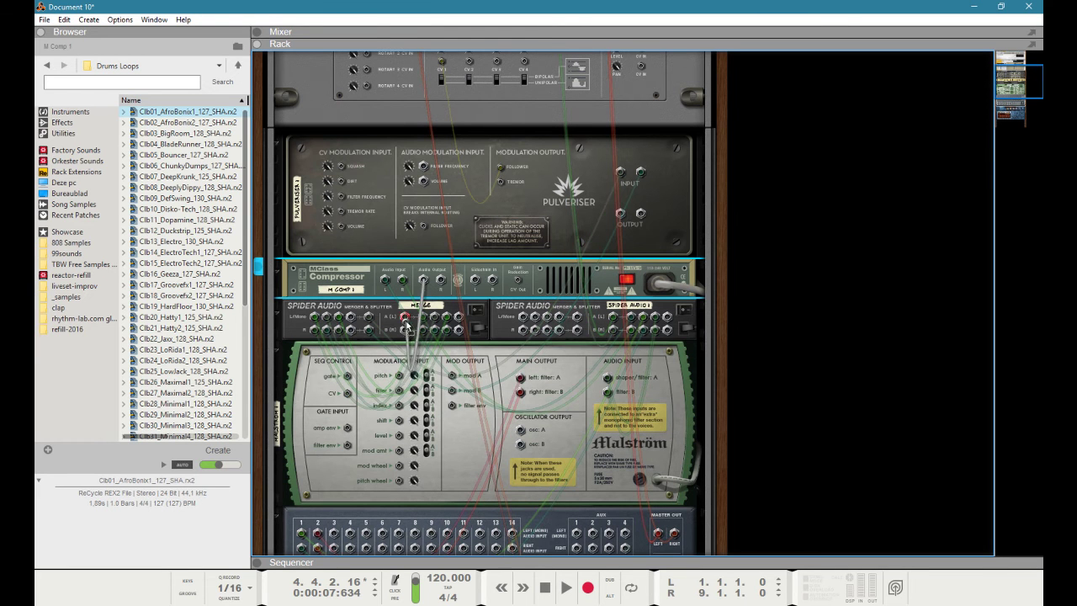
# - Set the MClass Compressor's ratio to Infinite:1 and its input gain to 11.8 dB, and return the song position to the start
pyautogui.press('Tab')
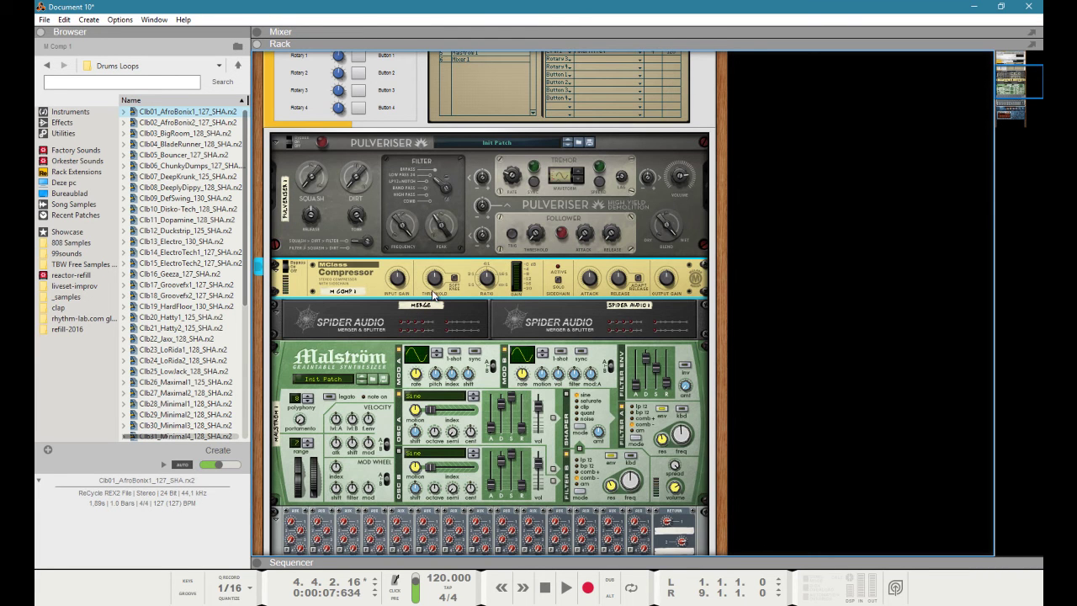
pyautogui.moveTo(491, 281)
pyautogui.scroll(5, 490, 283)
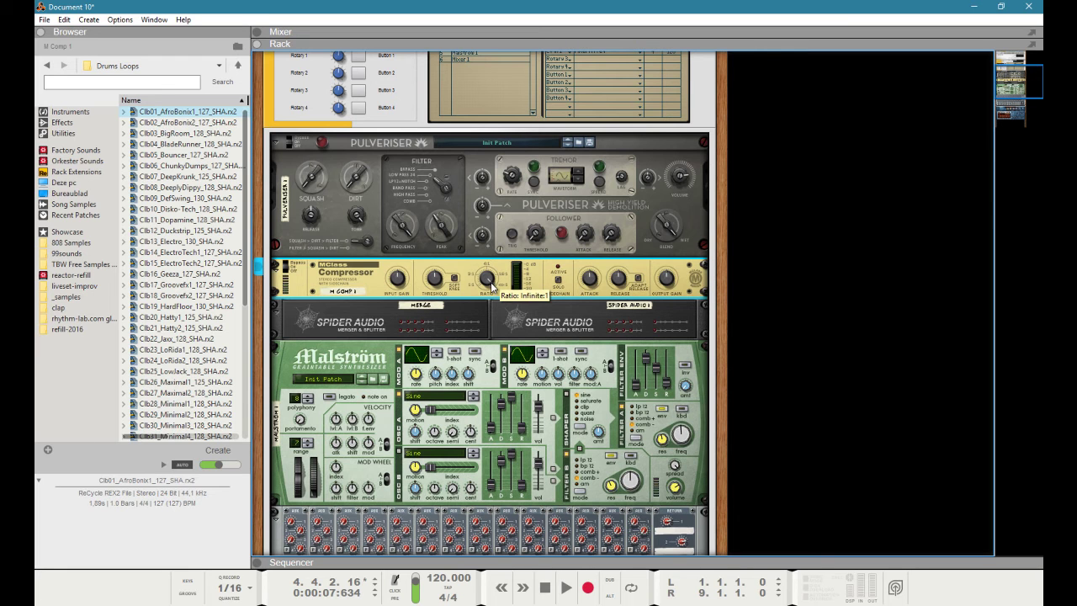
pyautogui.moveTo(437, 290)
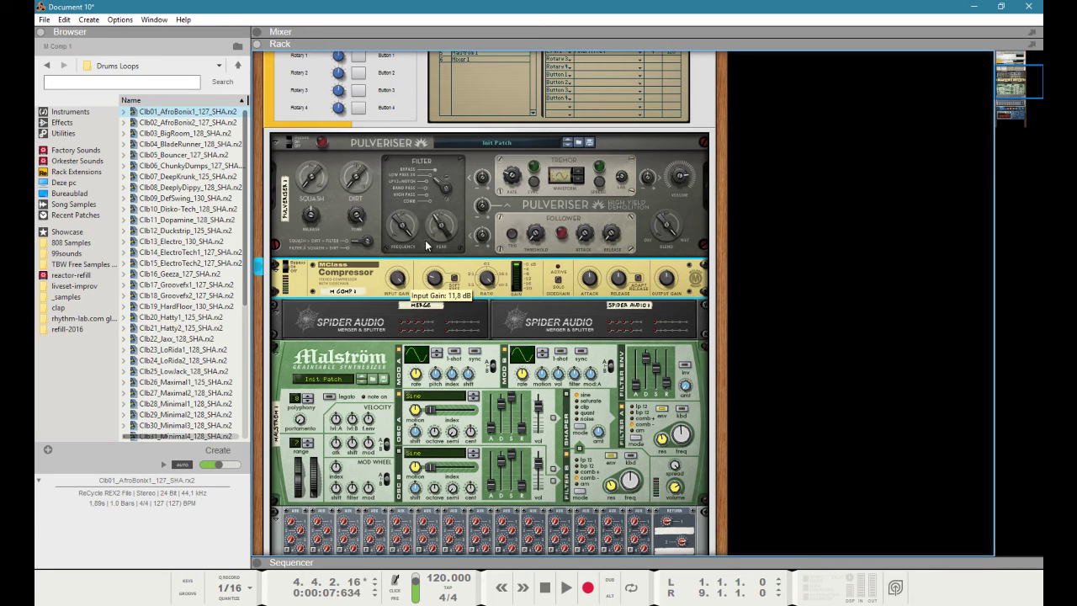
pyautogui.click(545, 587)
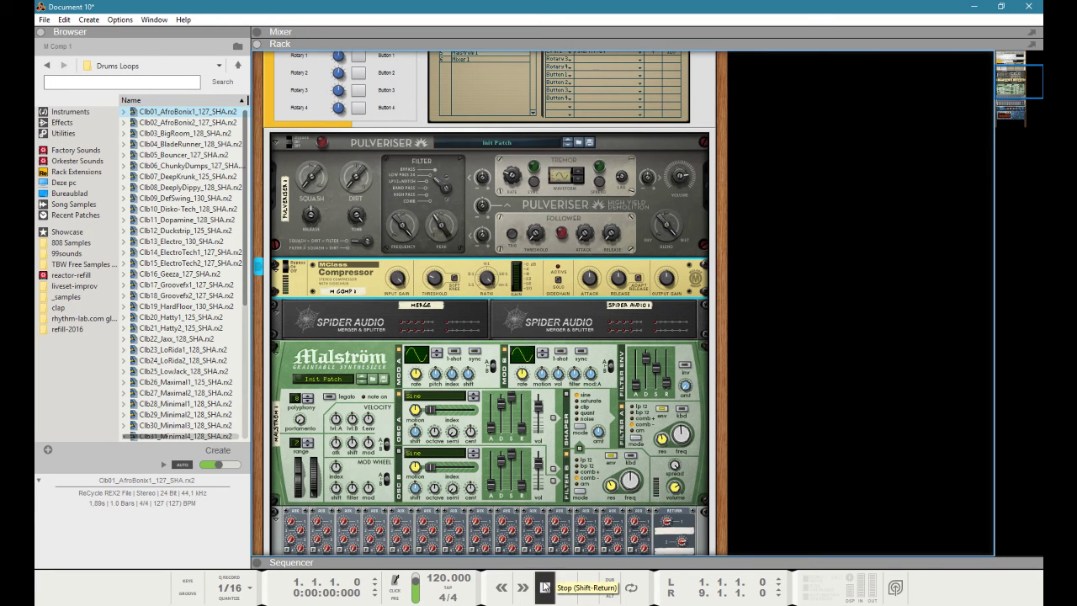
# - Play the song from the start to audition the boosted and compressed follower modulation, and stop playback
pyautogui.click(566, 588)
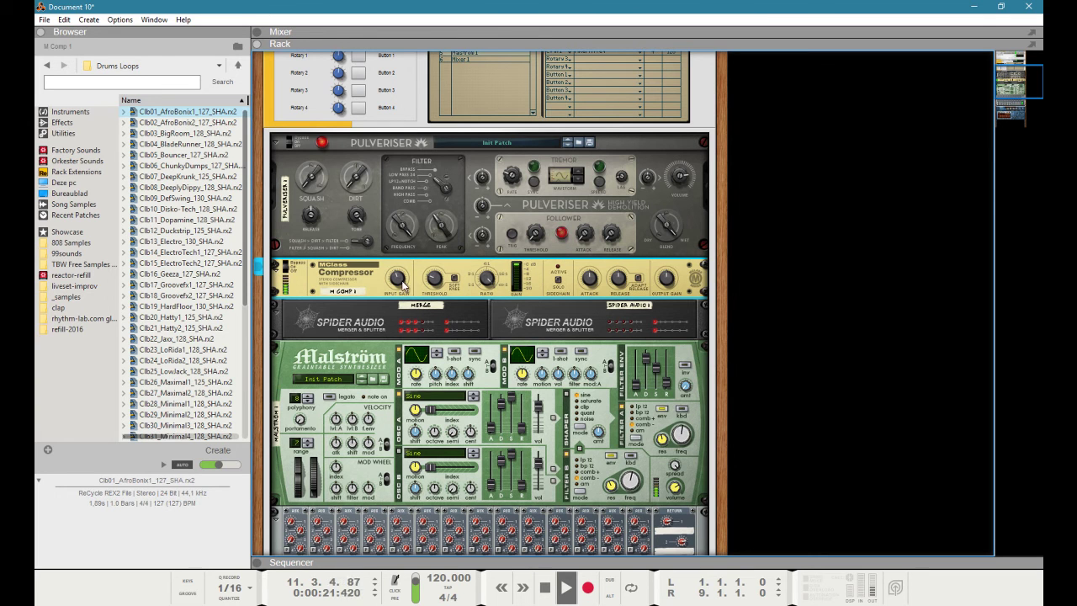
pyautogui.click(542, 586)
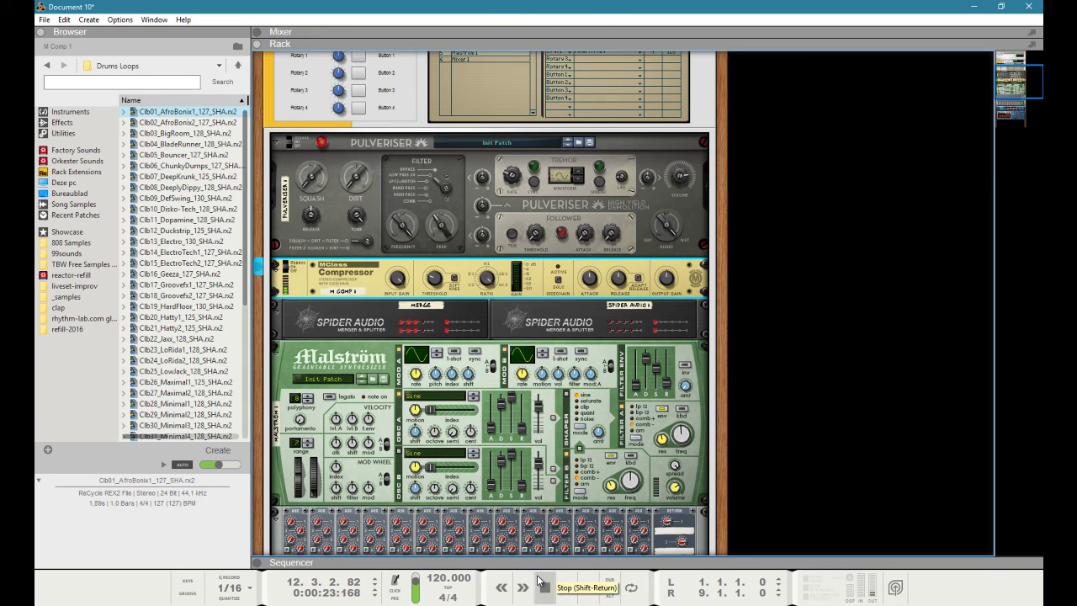
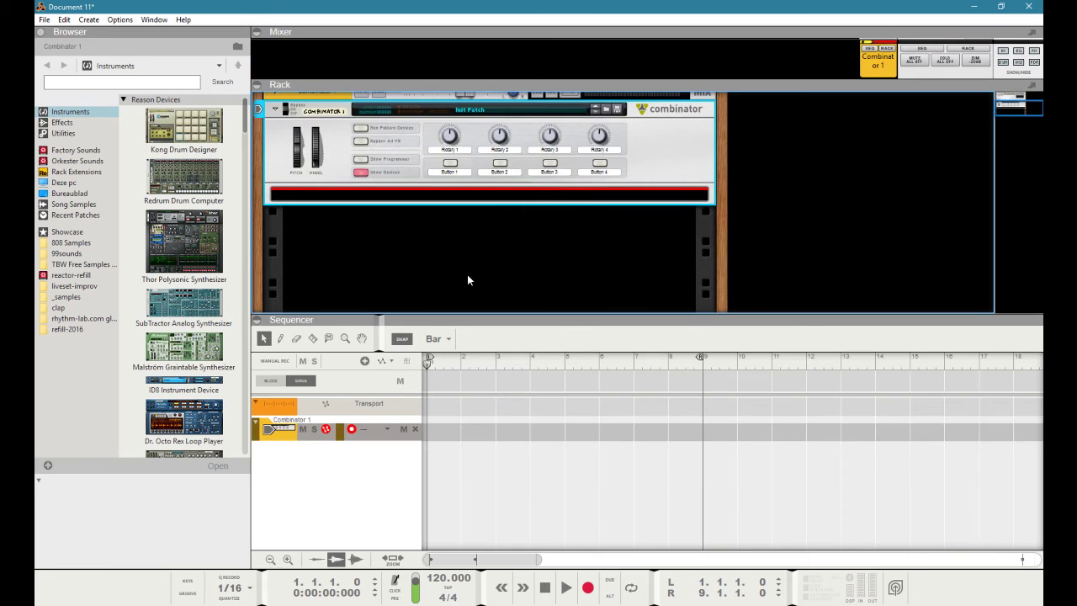
# - Add an NN-XT Advanced Sampler in the empty rack space below Combinator 1
pyautogui.press('F6')
pyautogui.rightClick(449, 405)
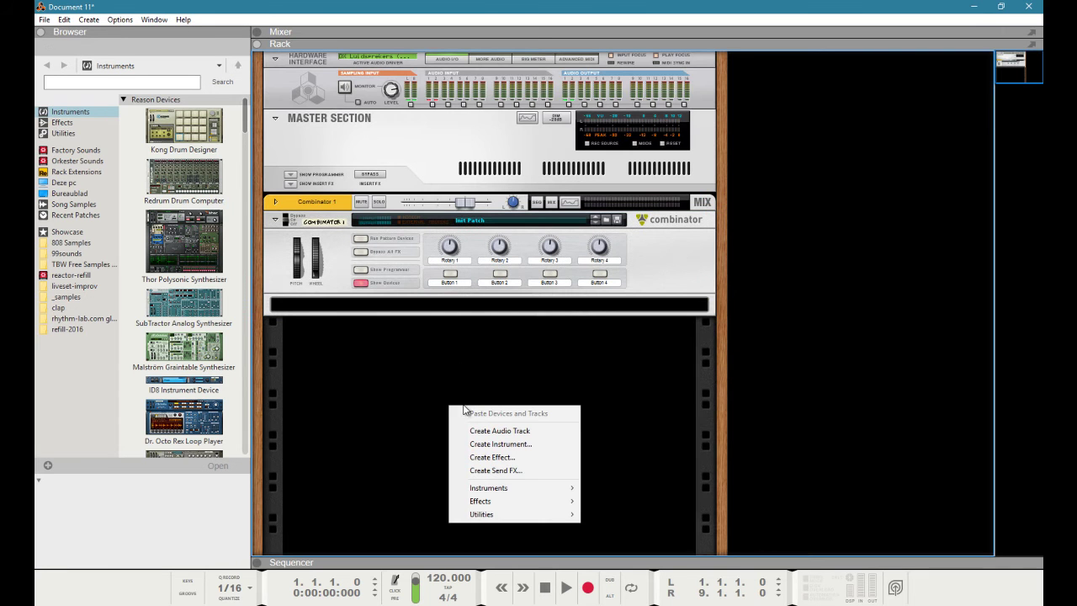
pyautogui.moveTo(488, 487)
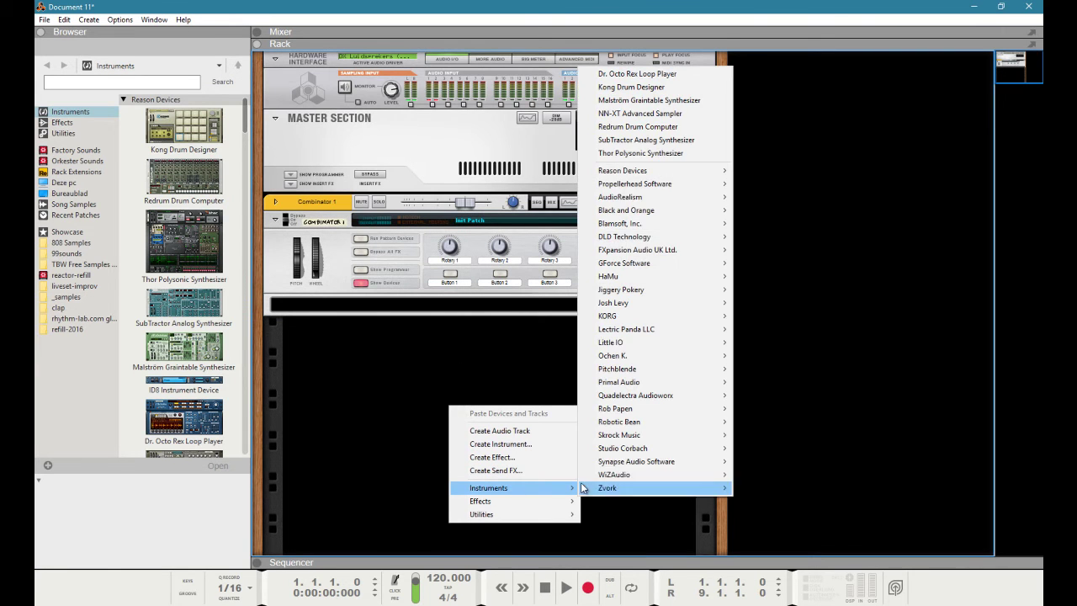
pyautogui.click(646, 118)
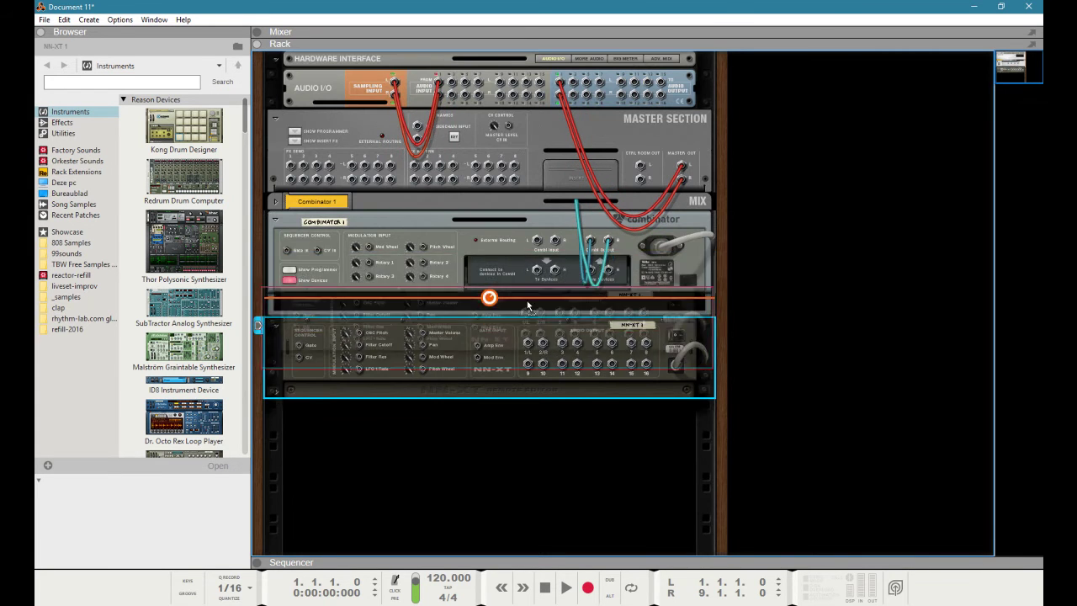
# - Connect the NN-XT's stereo audio output to the Combinator's Combi Input and load the B GrandPiano 1.0 patch into the sampler
pyautogui.click(526, 277)
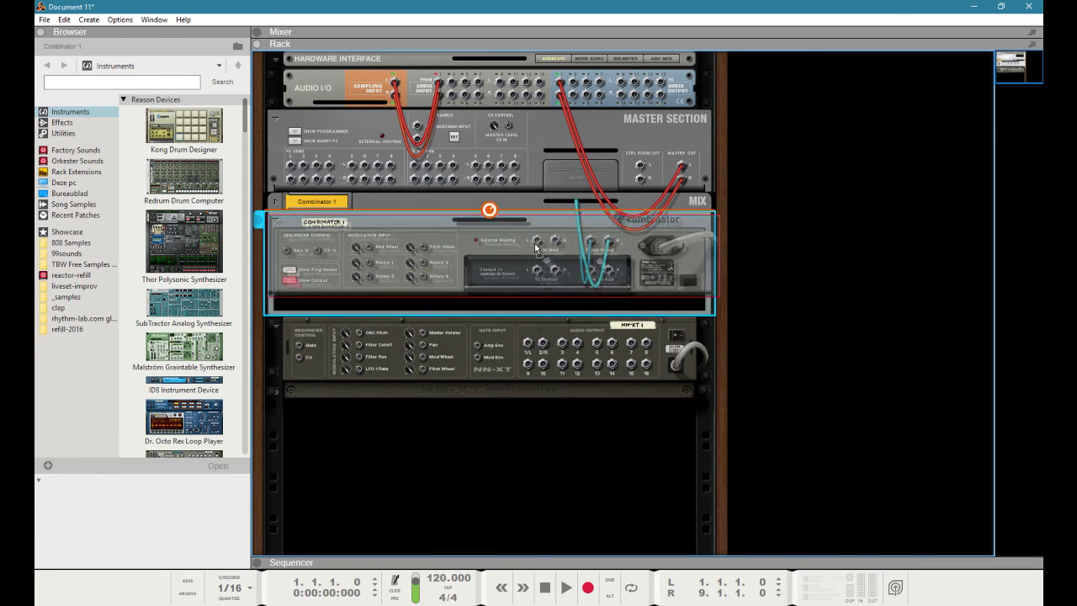
pyautogui.moveTo(537, 242); pyautogui.dragTo(531, 370)
pyautogui.press('Tab')
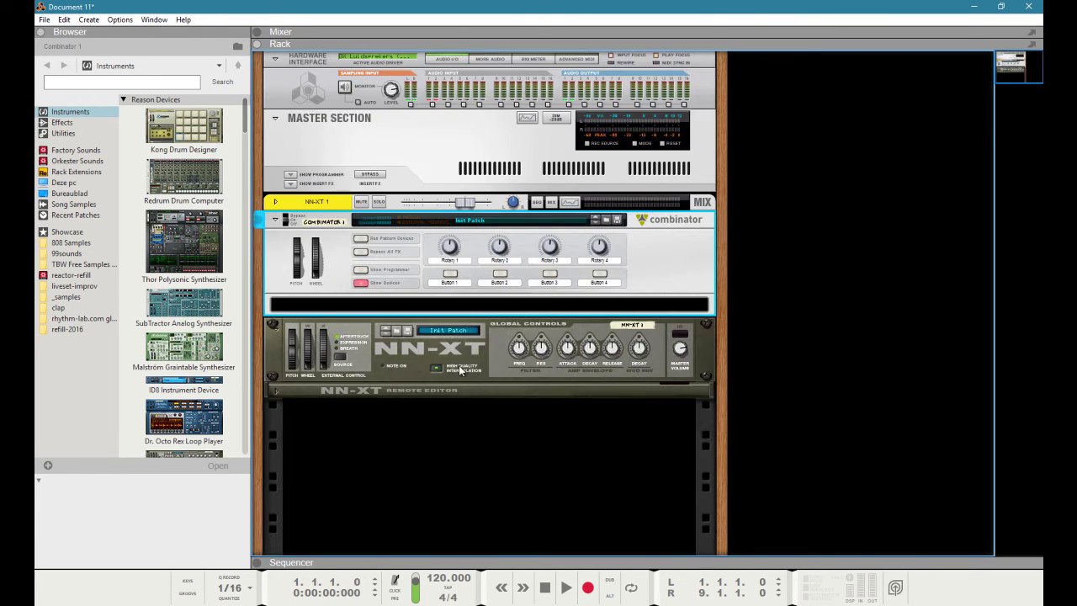
pyautogui.click(391, 336)
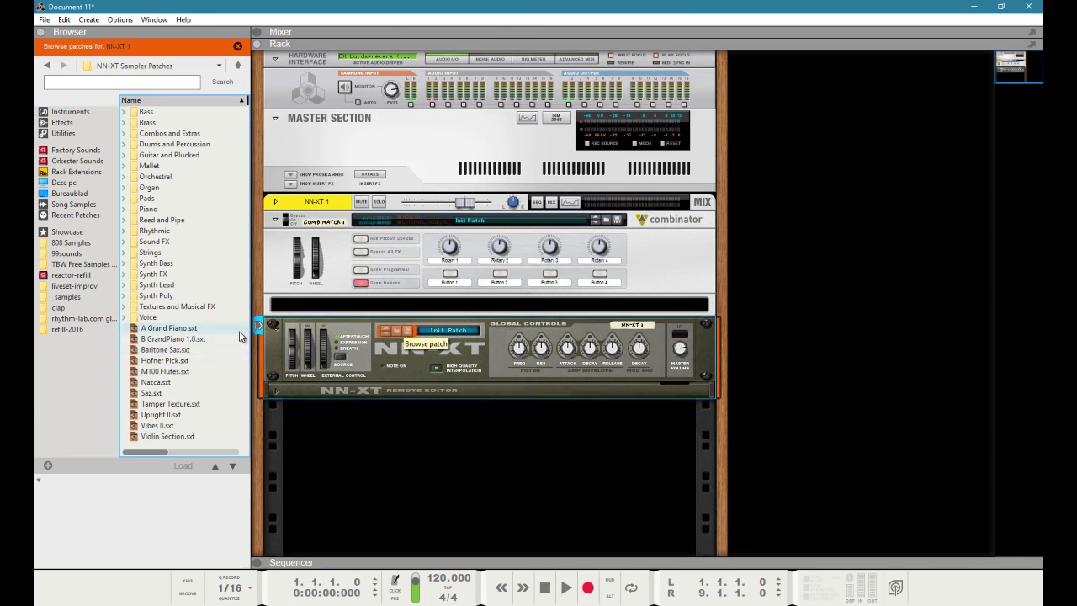
pyautogui.click(158, 338)
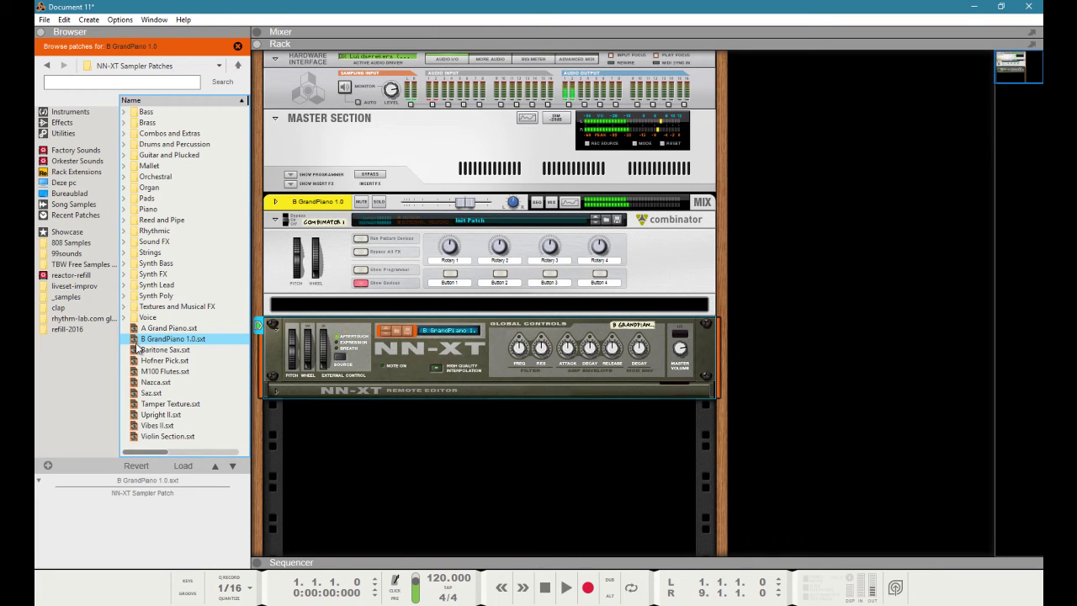
# - Add an MClass Compressor inside the Combinator
pyautogui.click(397, 308)
pyautogui.rightClick(397, 307)
pyautogui.moveTo(471, 379)
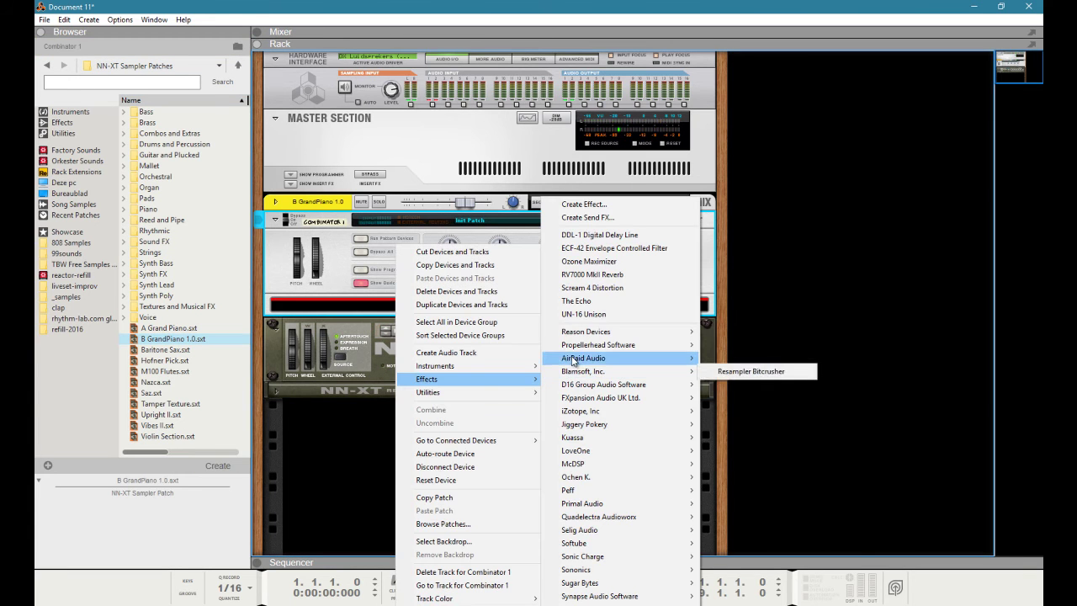
pyautogui.moveTo(623, 331)
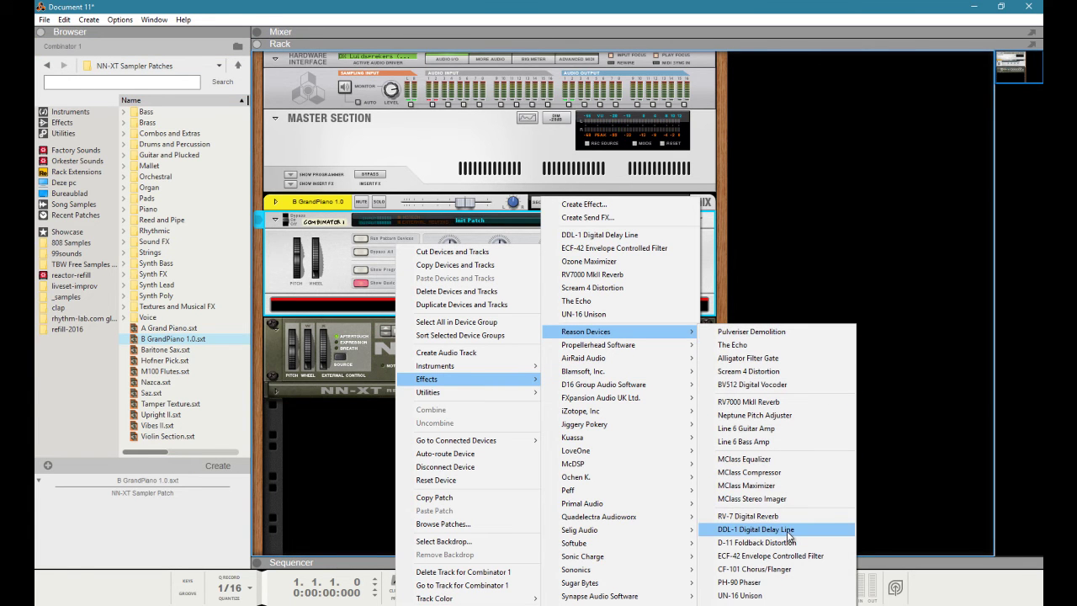
pyautogui.click(779, 473)
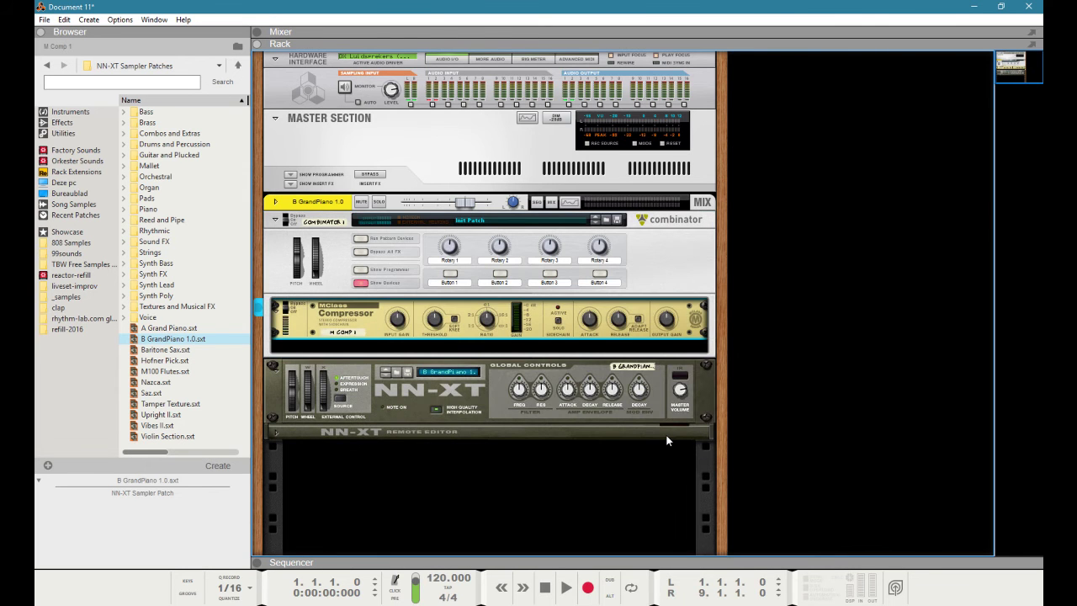
# - Add a Spider Audio Merger & Splitter inside the Combinator and feed its splitter input from the Combinator's To Devices output
pyautogui.press('Tab')
pyautogui.rightClick(619, 244)
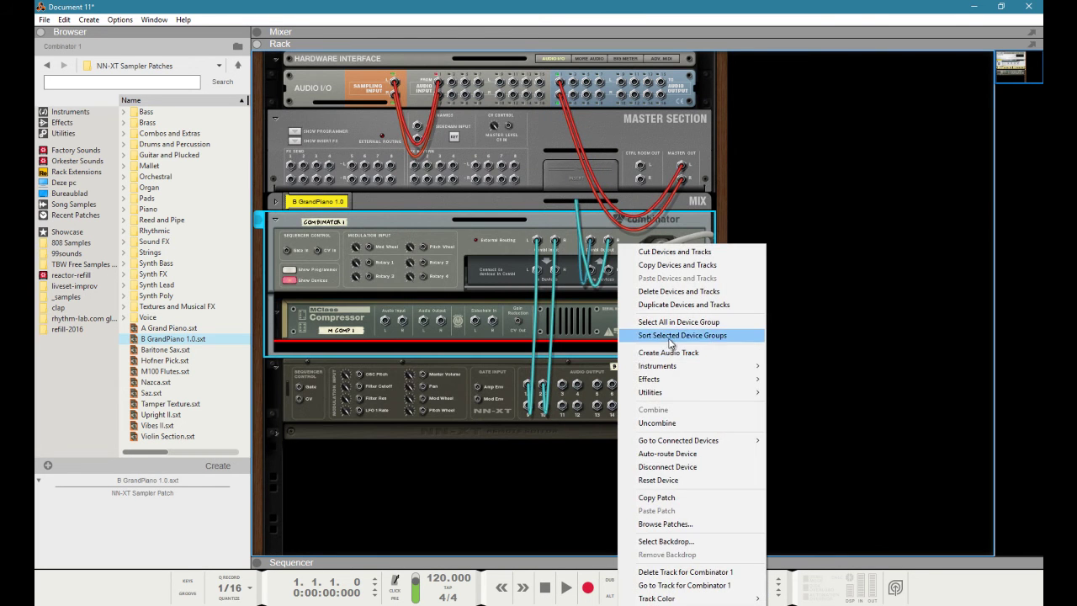
pyautogui.moveTo(683, 386)
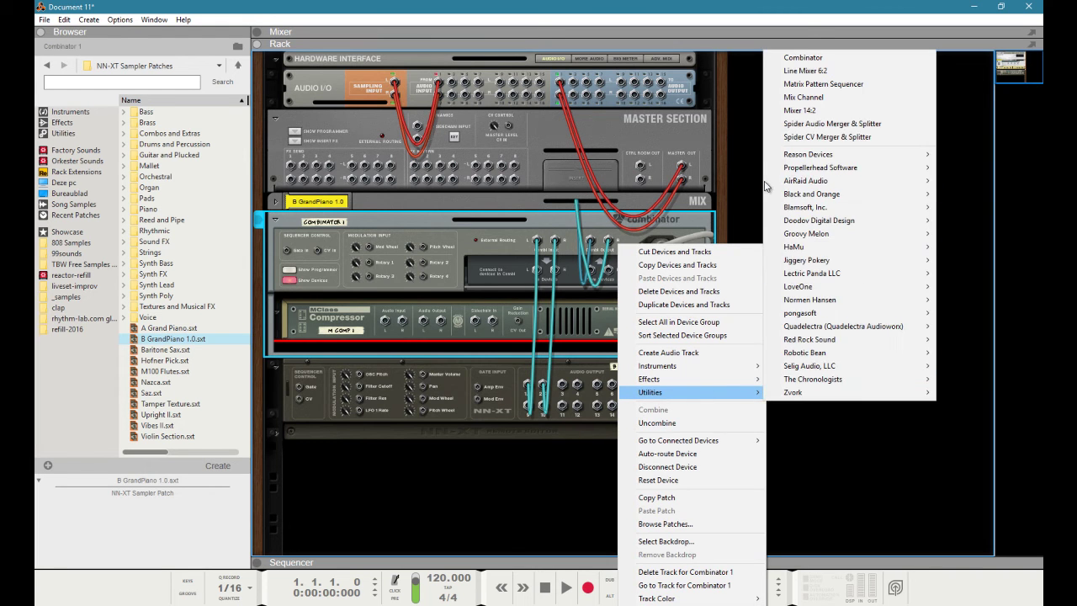
pyautogui.click(790, 124)
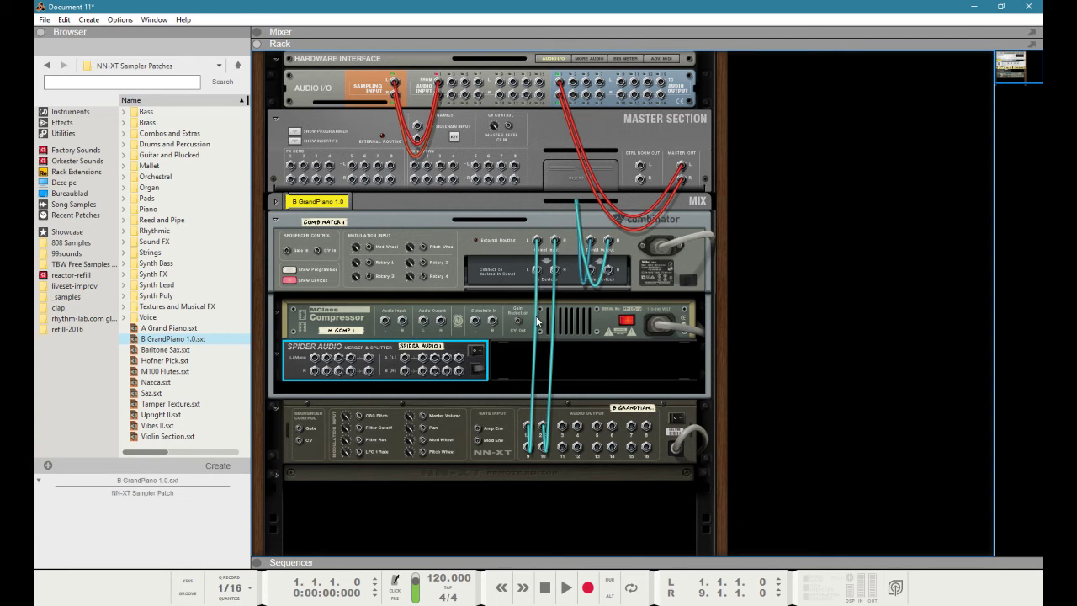
pyautogui.moveTo(541, 273); pyautogui.dragTo(407, 367)
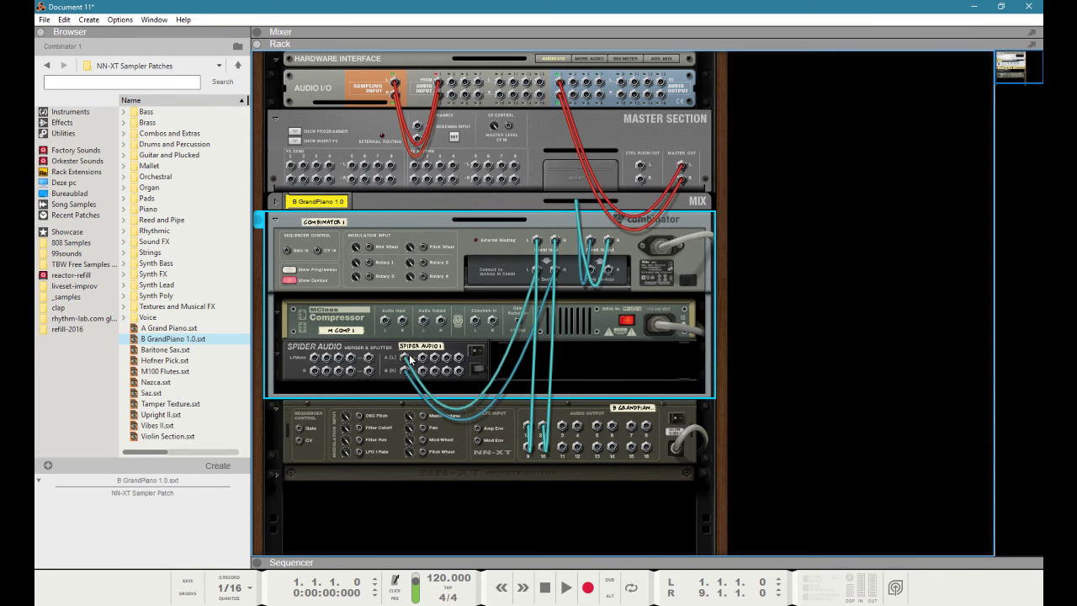
# - Add a Mixer 14:2 inside the Combinator and connect the Spider's first split output to mixer channel 1
pyautogui.rightClick(523, 360)
pyautogui.click(572, 425)
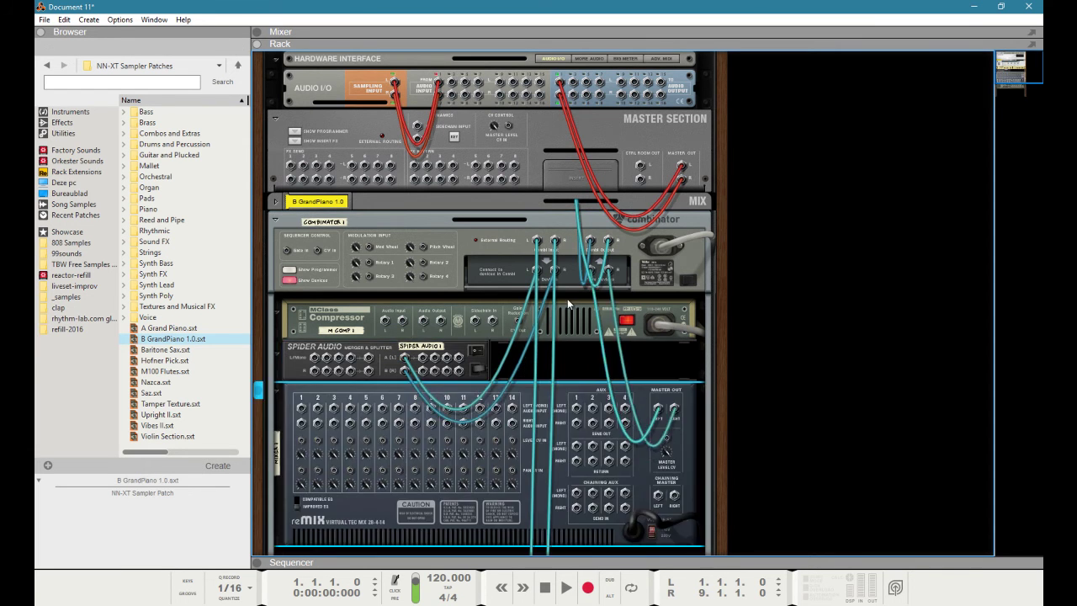
pyautogui.moveTo(422, 358); pyautogui.dragTo(303, 418)
# - Connect another Spider Audio 1 split output to the MClass Compressor's audio input
pyautogui.press('Tab')
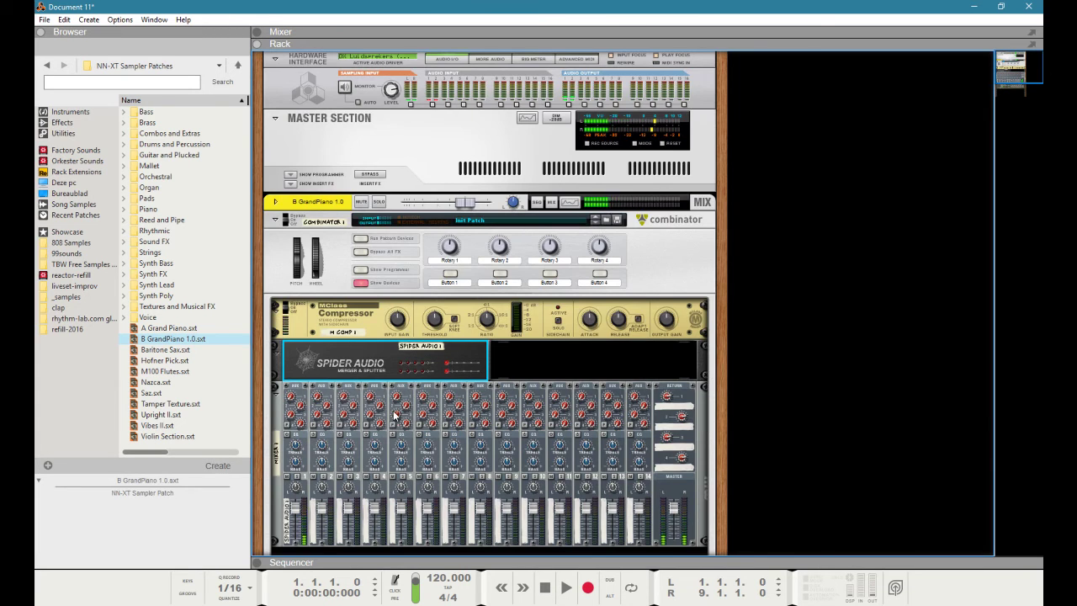
pyautogui.press('Tab')
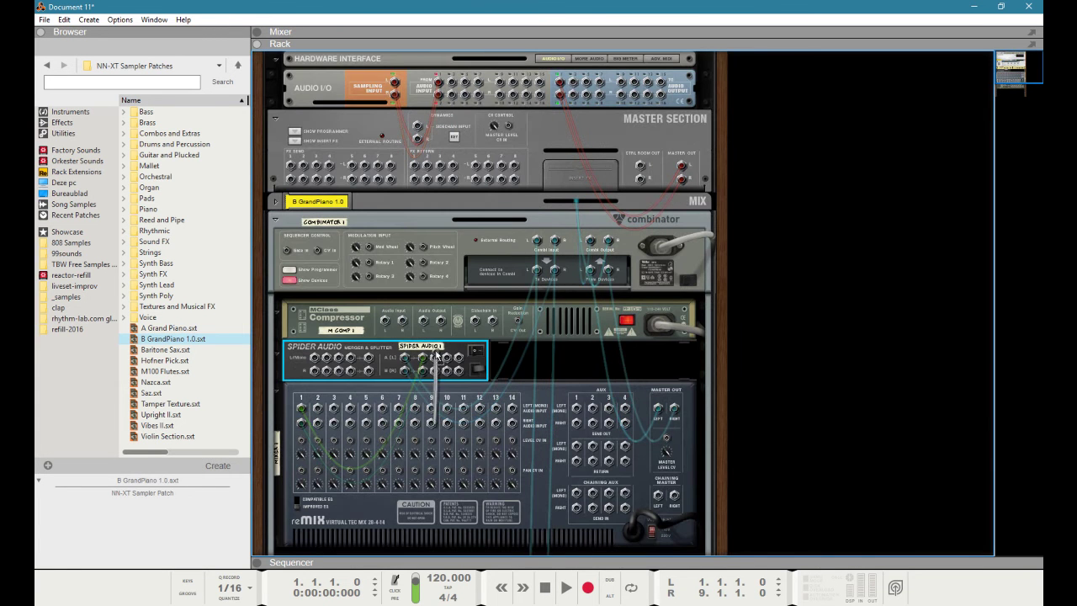
pyautogui.press('Tab')
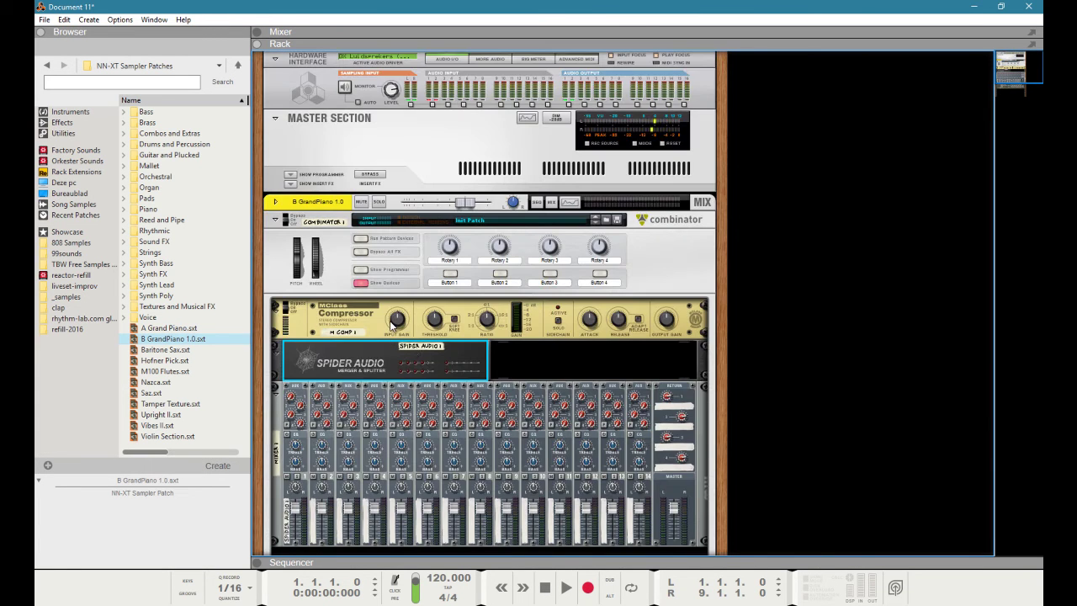
# - Raise the MClass Compressor's ratio and lower its threshold
pyautogui.click(489, 320)
pyautogui.moveTo(441, 327)
pyautogui.moveTo(440, 326); pyautogui.dragTo(440, 333)
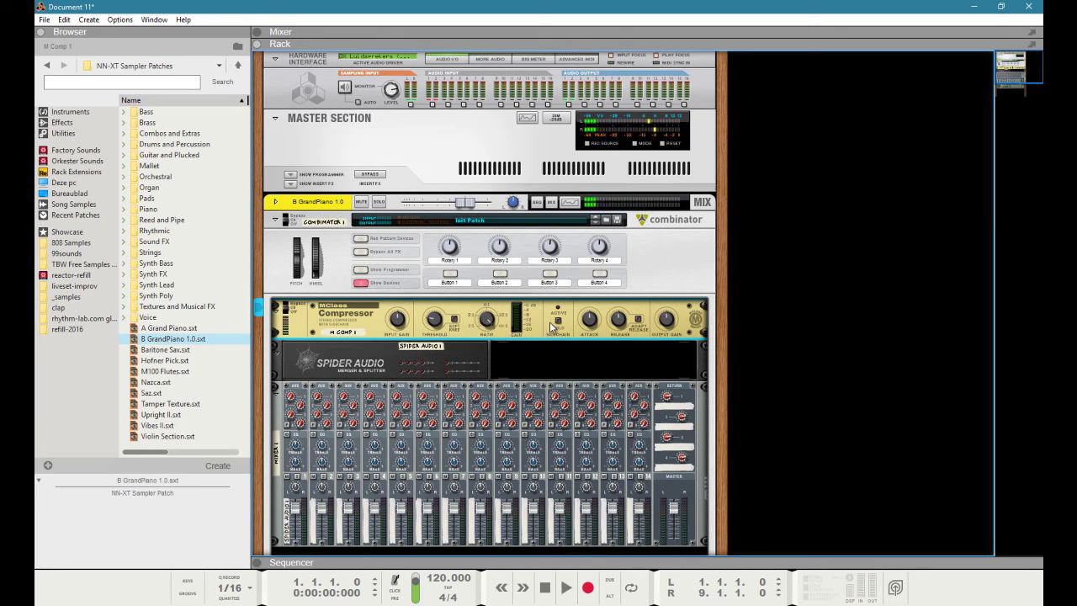
# - Show the Combinator's programmer and connect the MClass Compressor's Gain Reduction CV output to the programmer's CV 1 input
pyautogui.press('Tab')
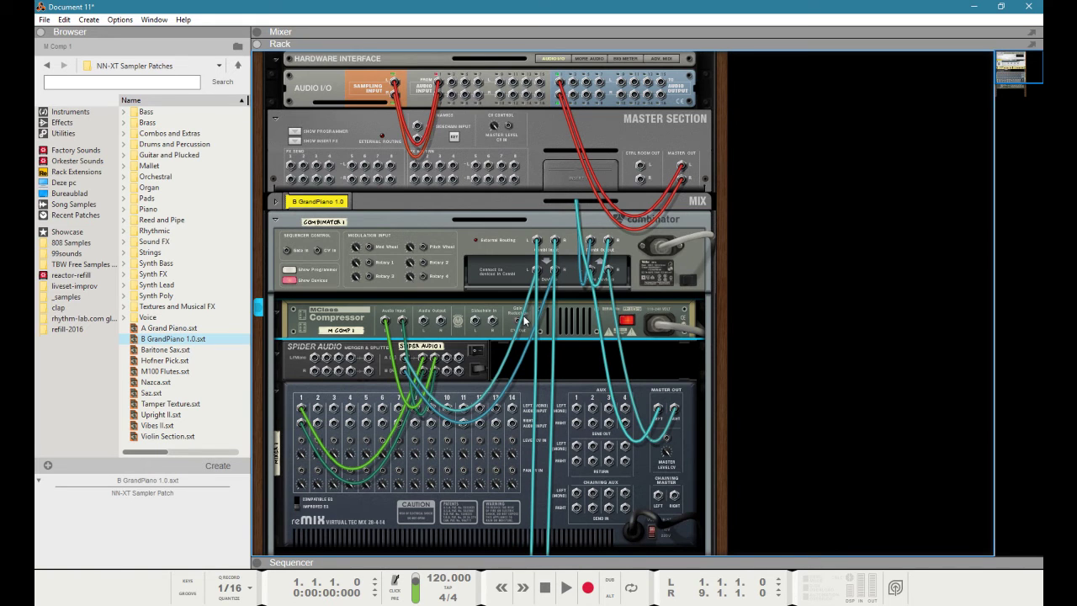
pyautogui.click(308, 271)
pyautogui.press('Tab')
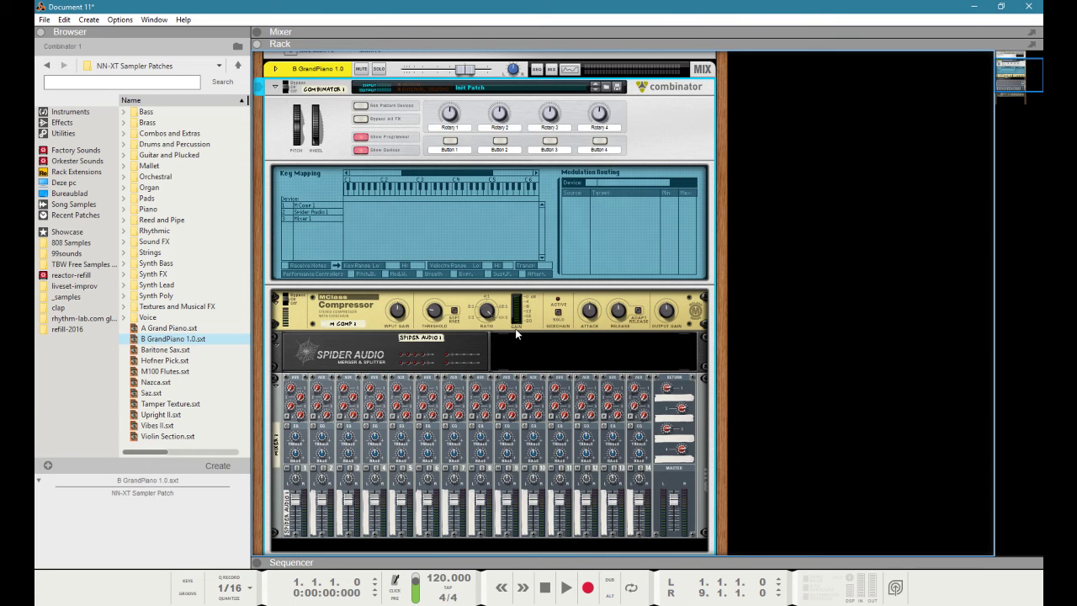
pyautogui.press('Tab')
pyautogui.moveTo(518, 319); pyautogui.dragTo(358, 208)
pyautogui.press('Tab')
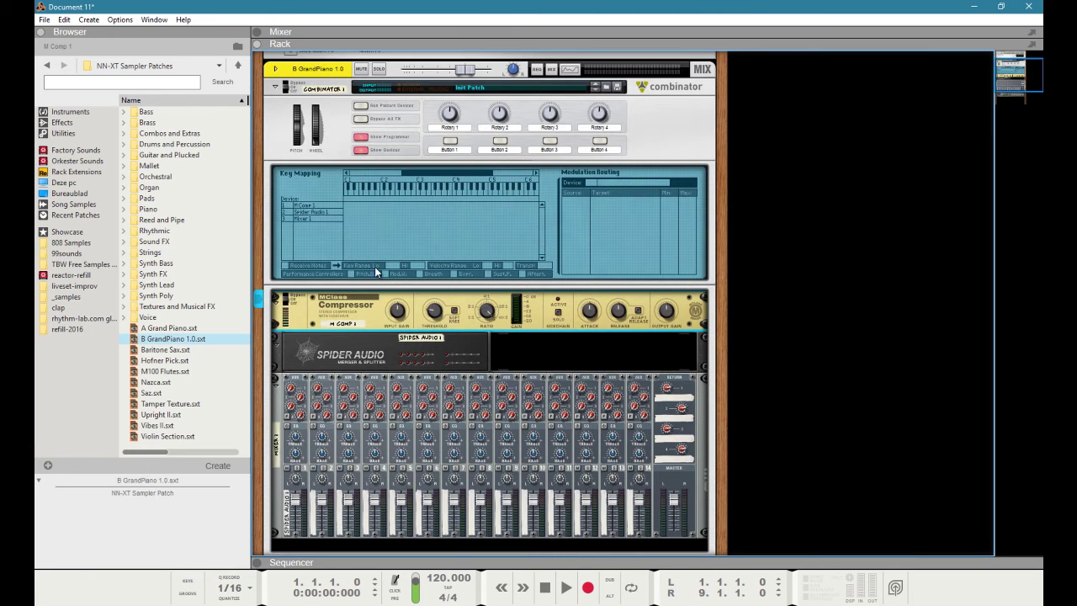
# - Add a DDL-1 Digital Delay Line below the mixer inside the Combinator
pyautogui.scroll(-2, 524, 360)
pyautogui.rightClick(524, 472)
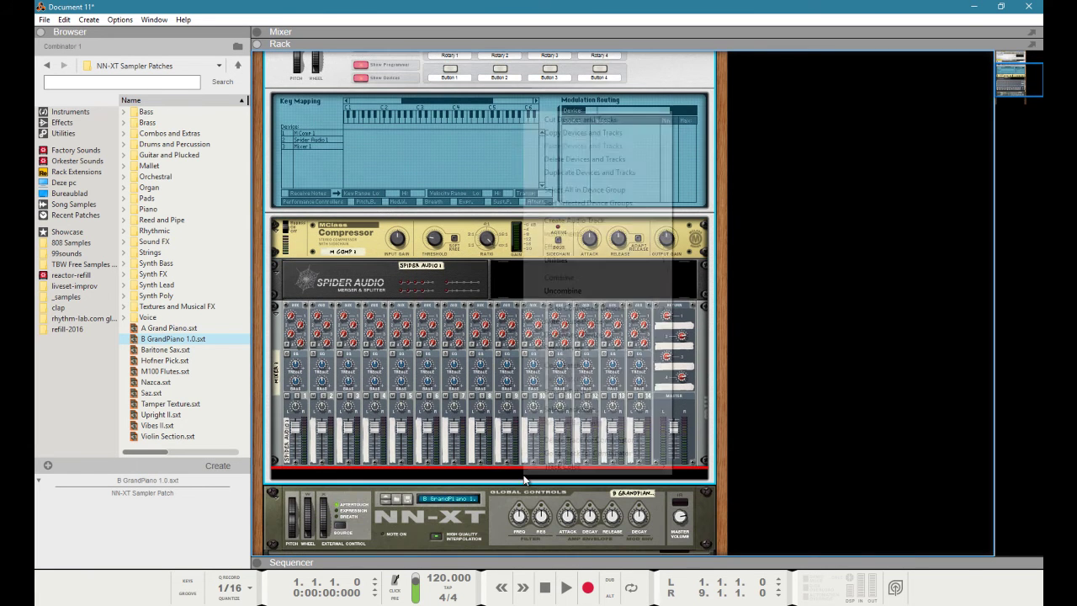
pyautogui.moveTo(617, 239)
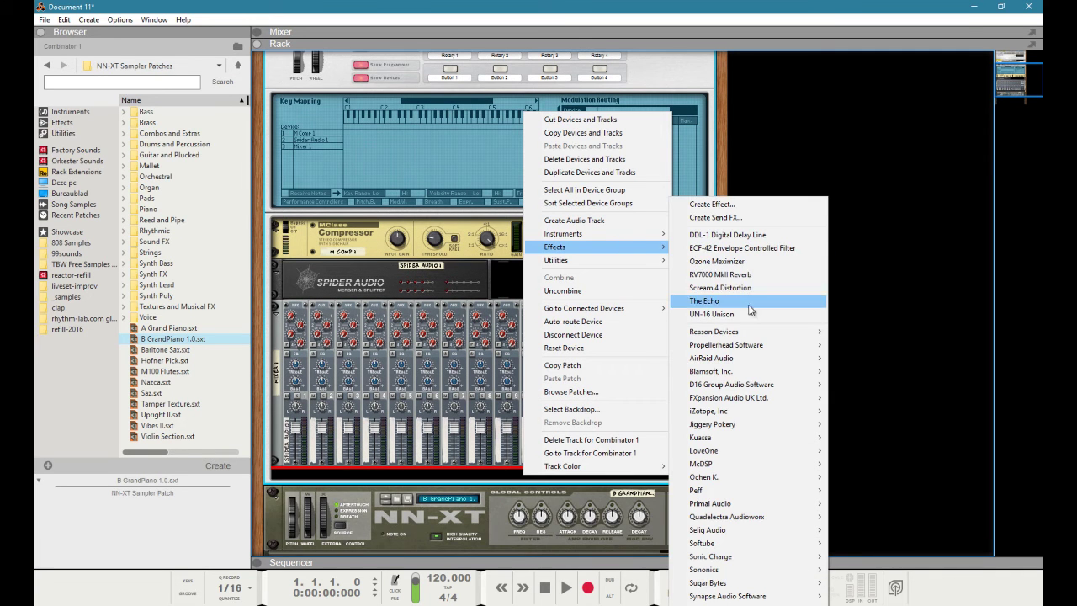
pyautogui.click(725, 235)
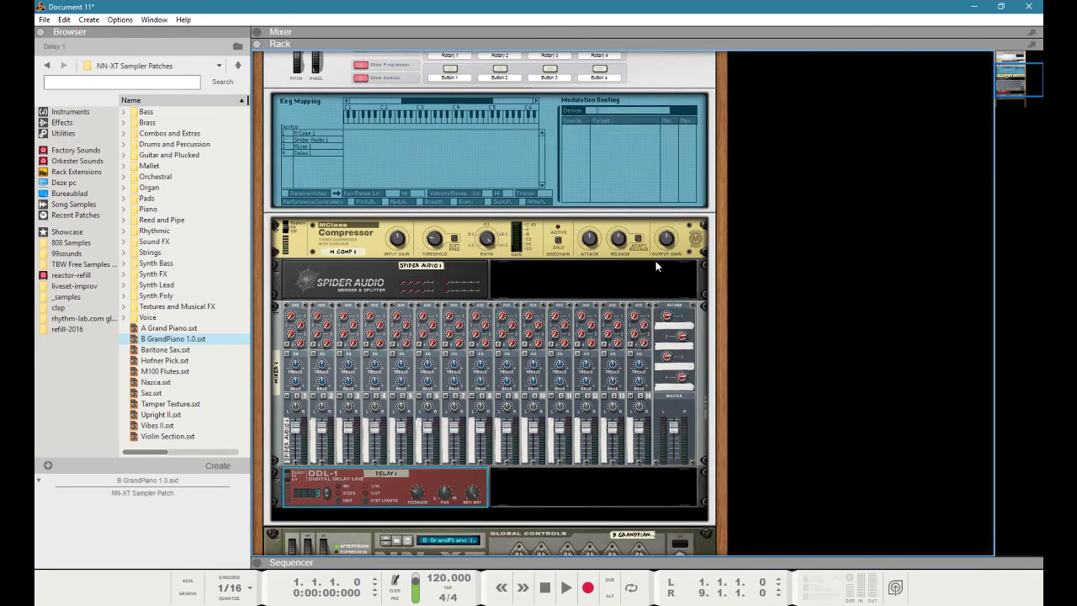
# - Reroute the mixer's stereo master output through the DDL-1's input and output into the Combinator's From Devices input
pyautogui.press('Tab')
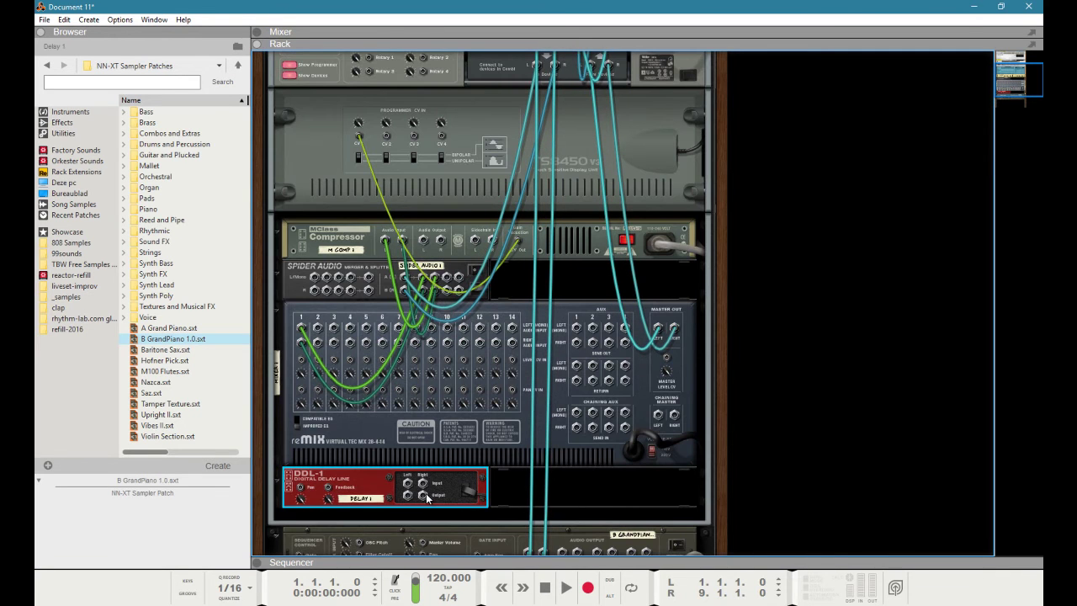
pyautogui.click(530, 446)
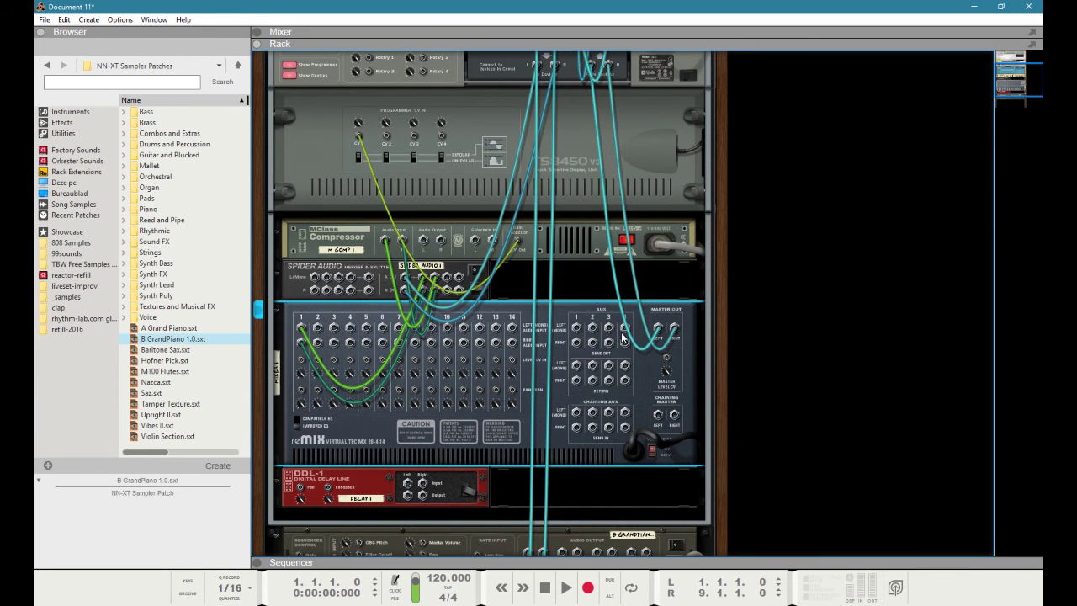
pyautogui.moveTo(577, 333); pyautogui.dragTo(595, 342)
pyautogui.moveTo(663, 327); pyautogui.dragTo(590, 172)
pyautogui.scroll(-2, 591, 199)
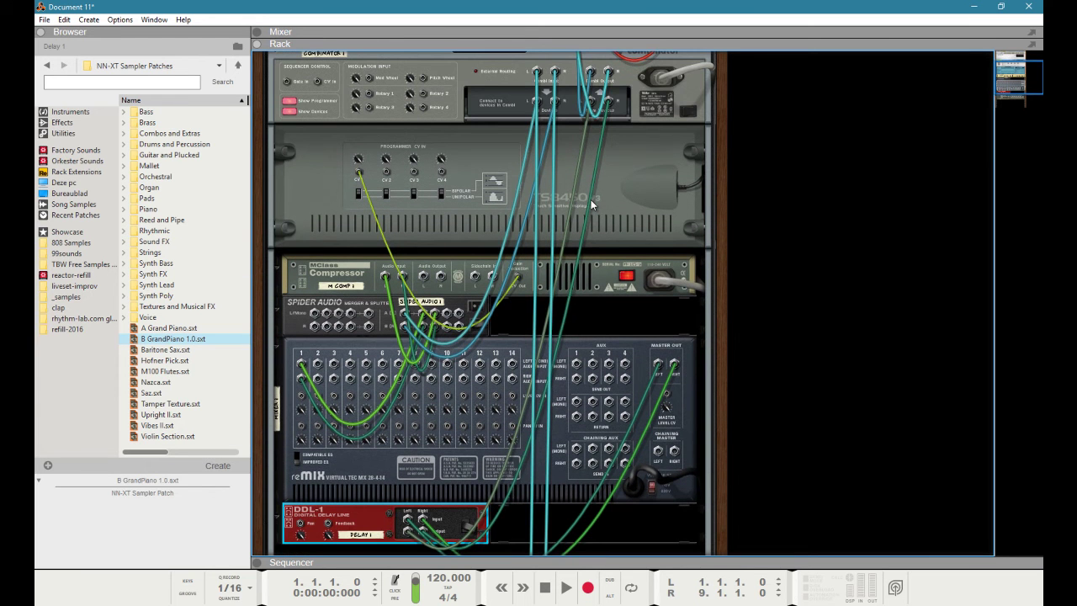
# - Set the DDL-1's dry/wet balance to 127
pyautogui.press('Tab')
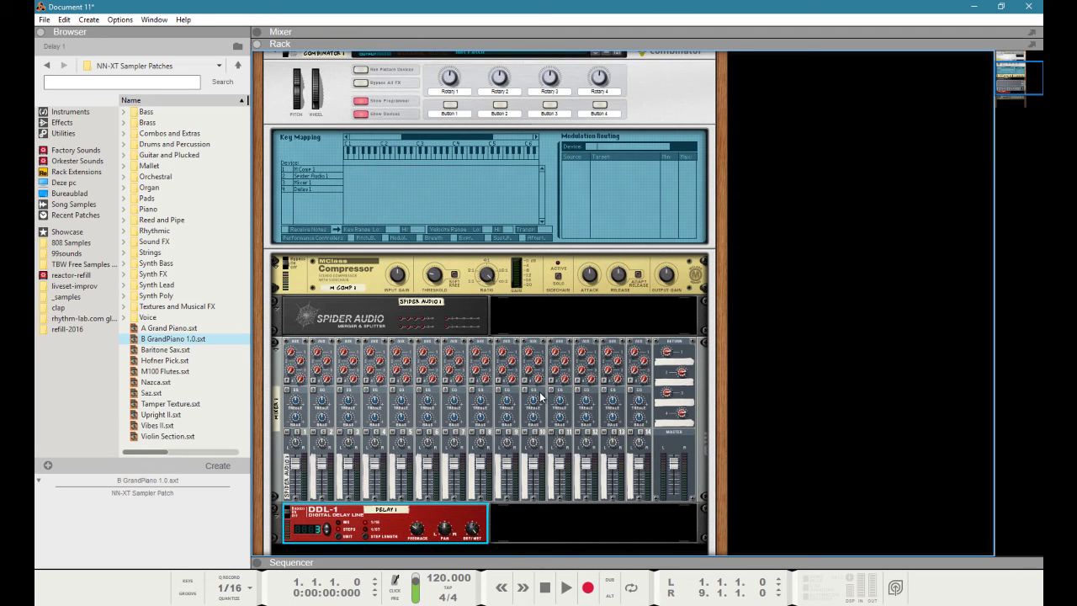
pyautogui.click(709, 389)
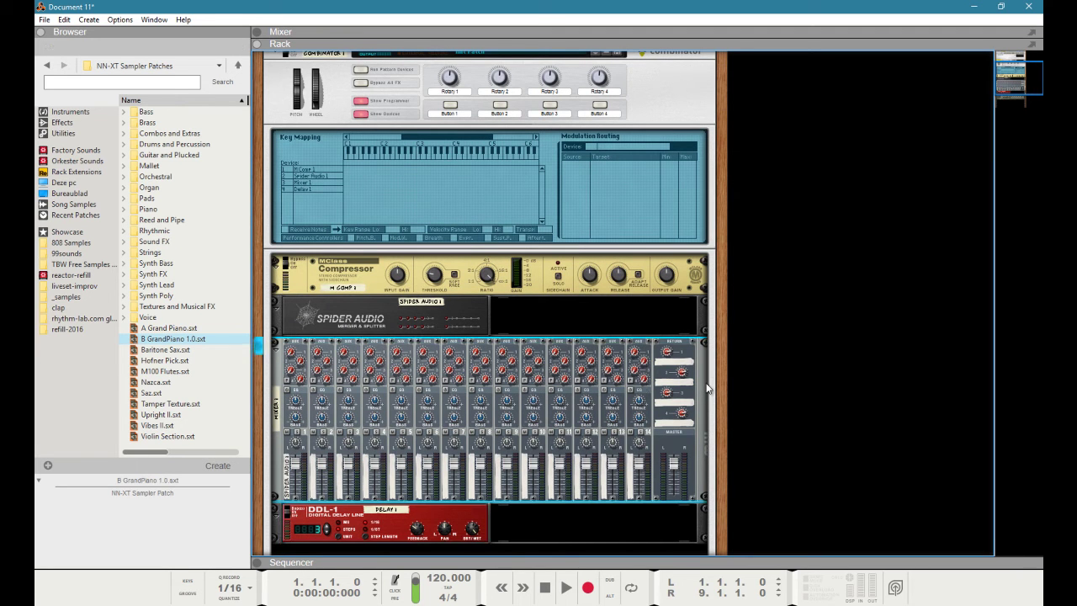
pyautogui.click(469, 527)
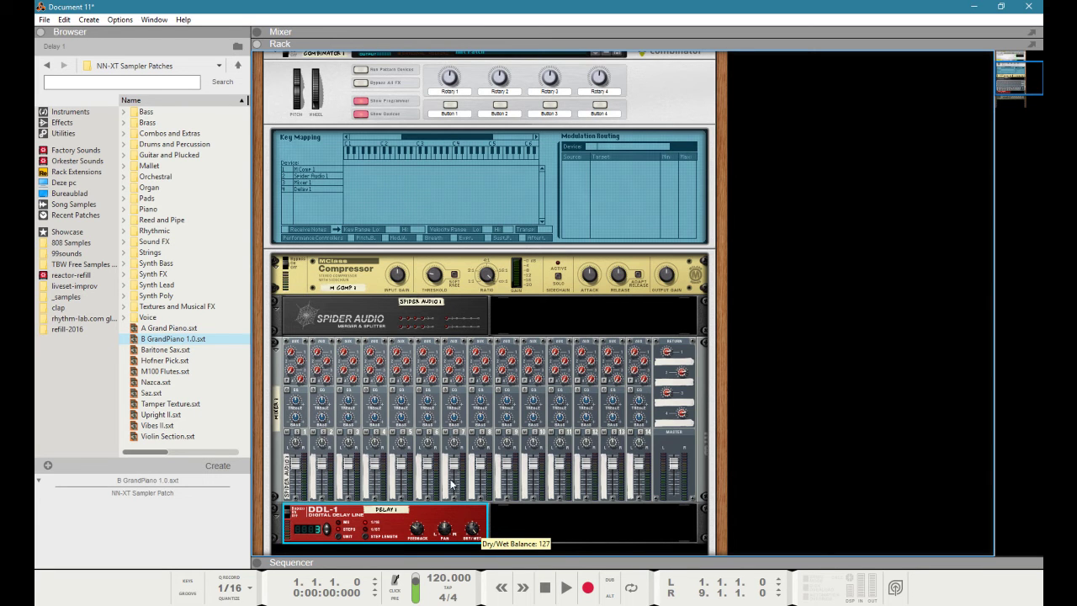
# - In the programmer's modulation routing for Mixer 1, assign CV In 1 to Channel 1 Mute with range 0 to 1
pyautogui.click(358, 202)
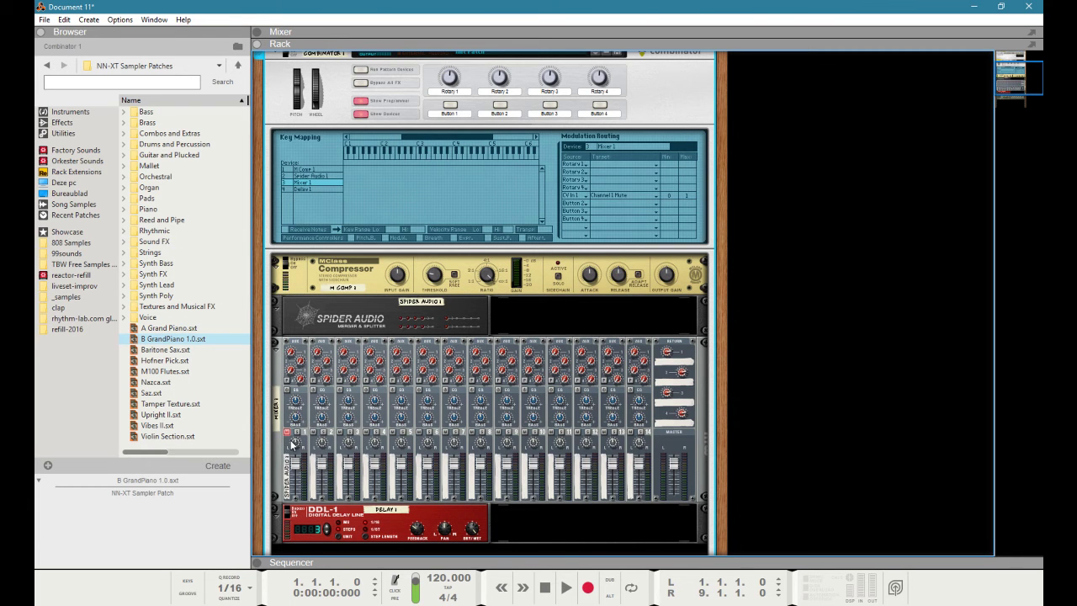
# - Check the programmer's rear CV wiring and invert the Mixer 1 Channel 1 Mute range to minimum 1, maximum 0
pyautogui.press('Tab')
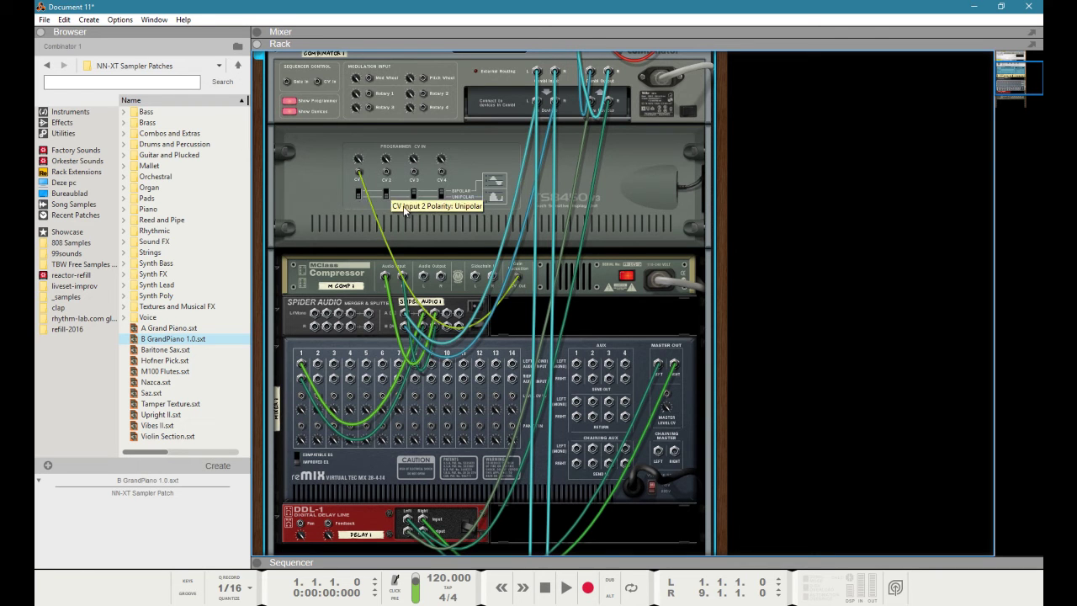
pyautogui.press('Tab')
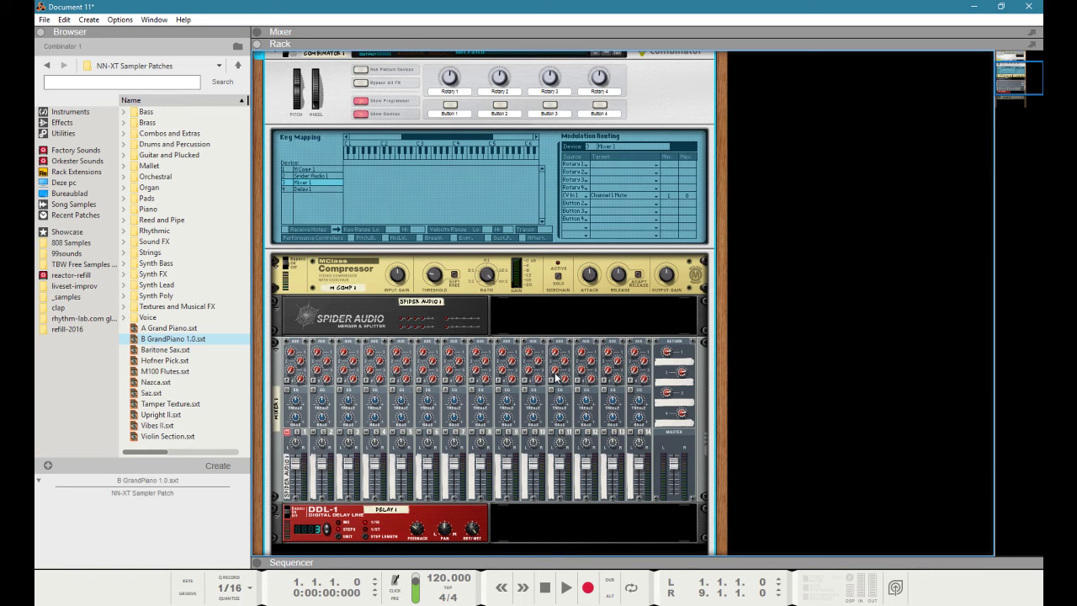
# - In Delay 1's modulation routing, assign CV In 1 to Feedback and to Dry/Wet Balance, each with range 0 to 127
pyautogui.click(333, 190)
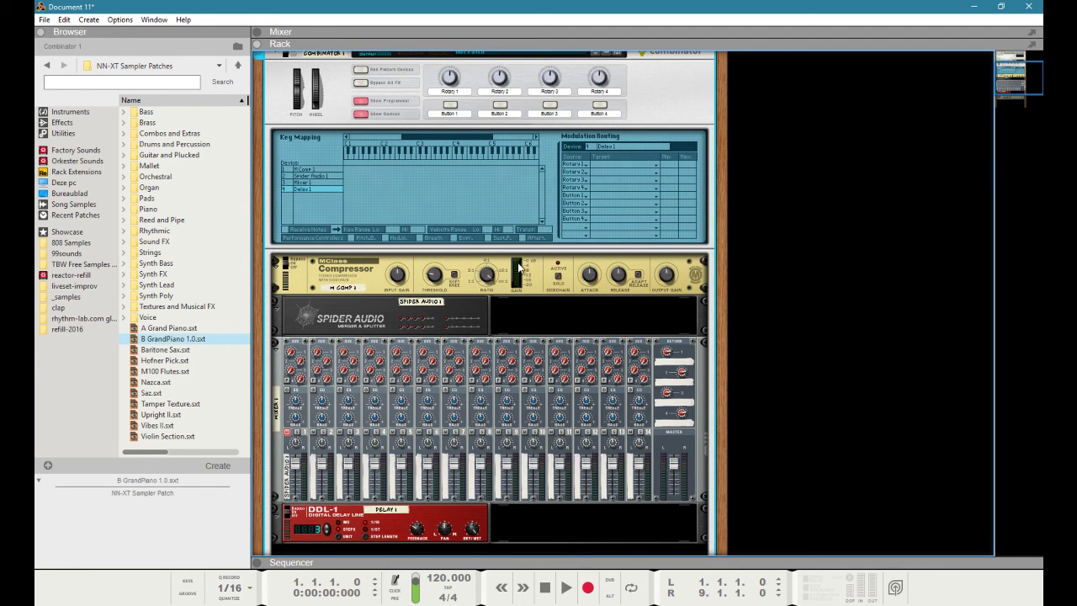
pyautogui.click(596, 198)
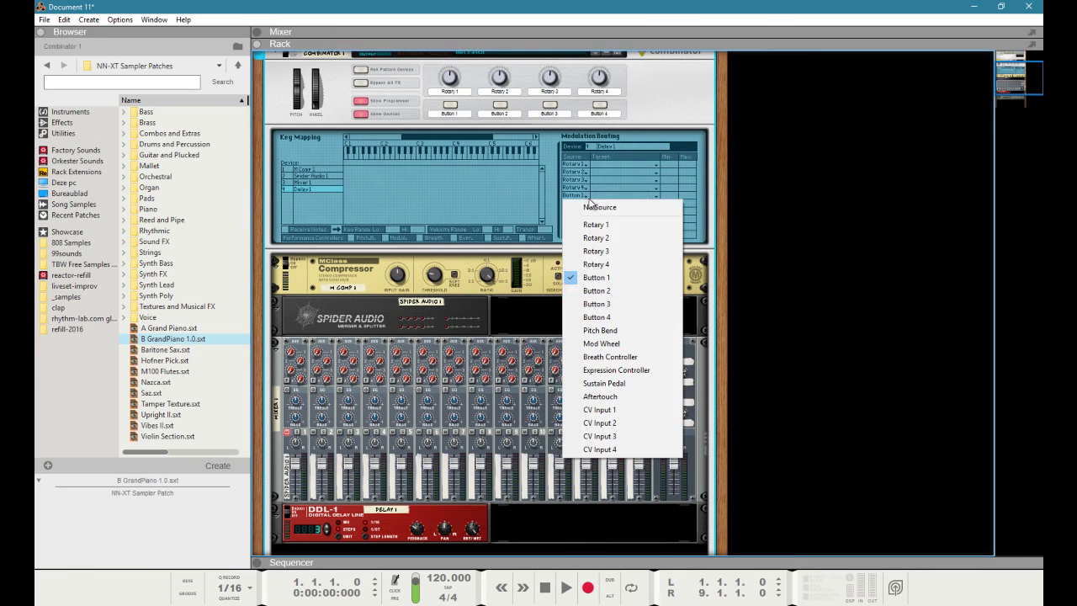
pyautogui.click(601, 409)
pyautogui.click(574, 206)
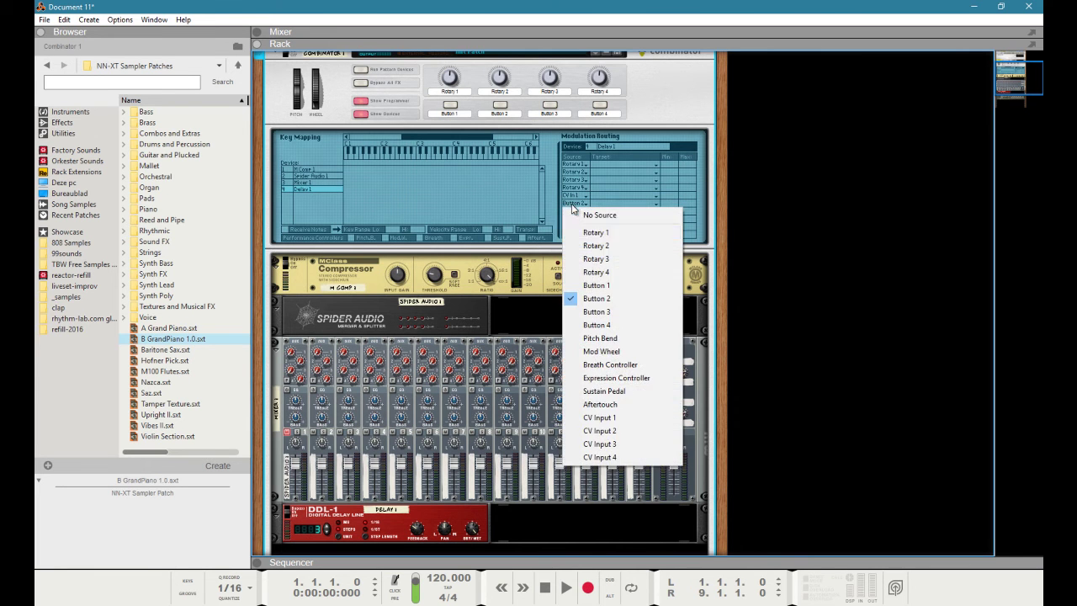
pyautogui.click(601, 413)
pyautogui.click(604, 190)
pyautogui.click(618, 139)
pyautogui.click(605, 198)
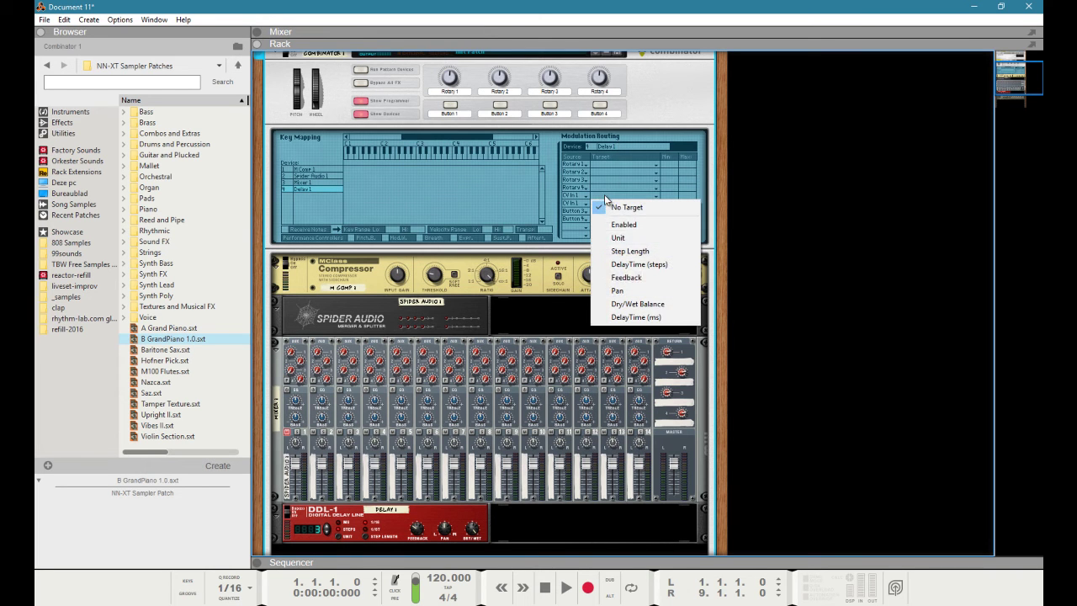
pyautogui.click(613, 281)
pyautogui.click(619, 201)
pyautogui.click(627, 313)
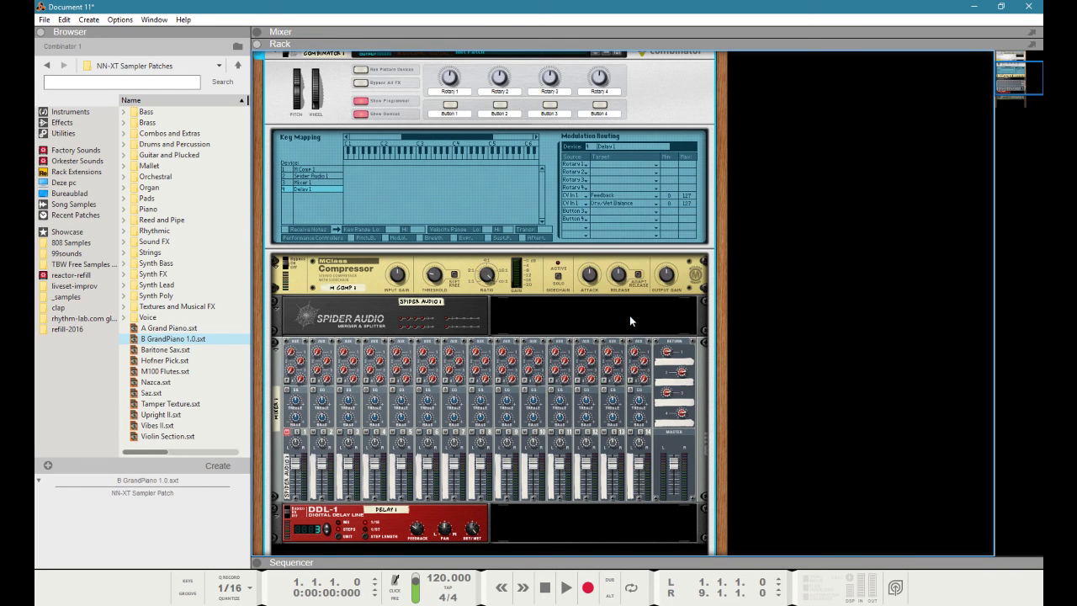
pyautogui.click(469, 515)
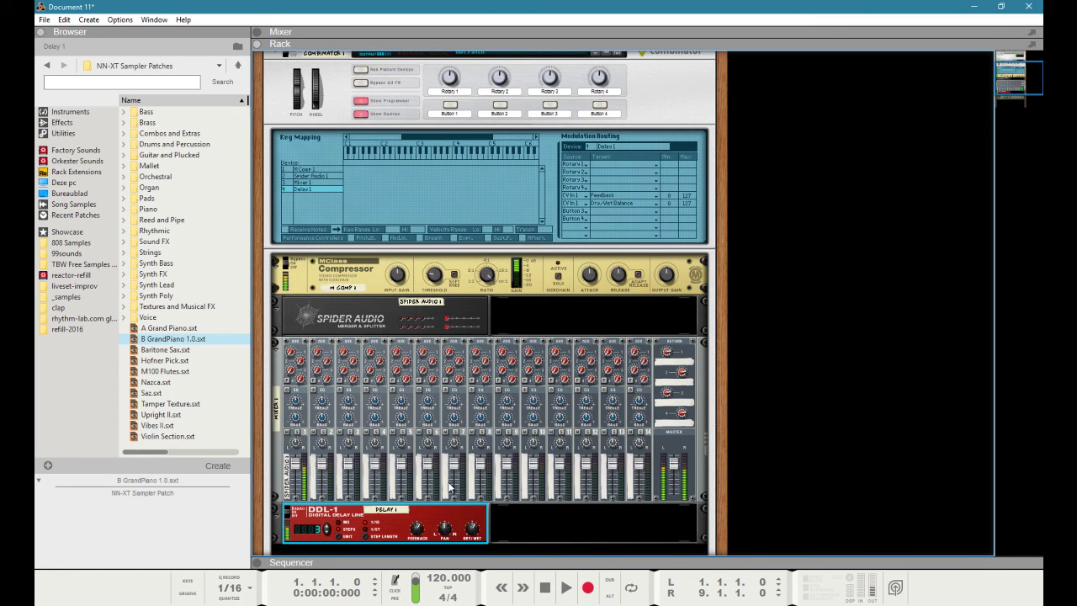
# - Try to connect a Spider Audio split output to the mixer's channel 2 input
pyautogui.scroll(-1, 448, 486)
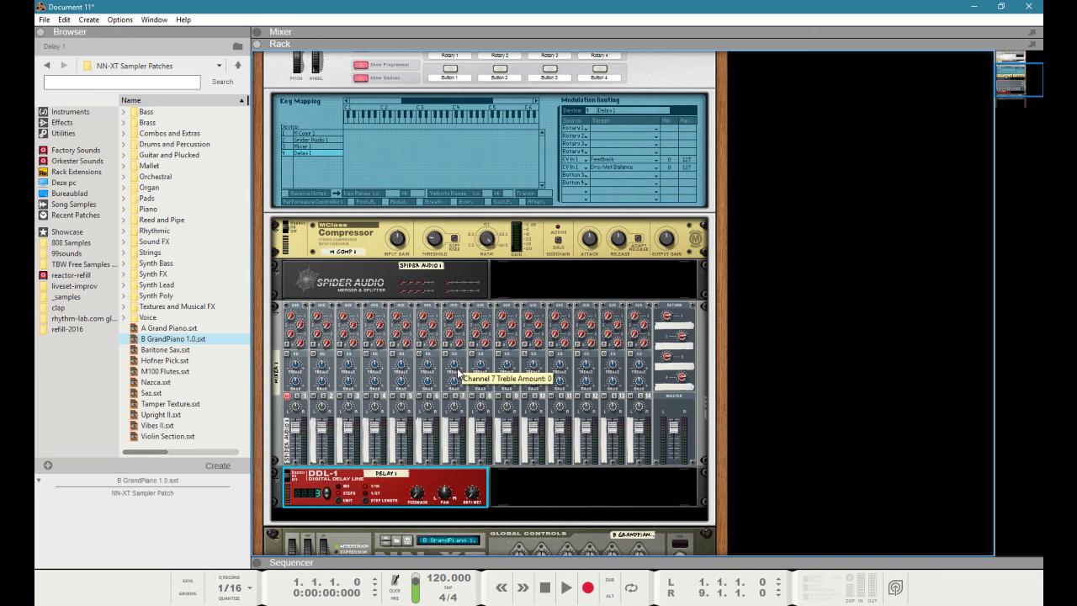
pyautogui.click(331, 146)
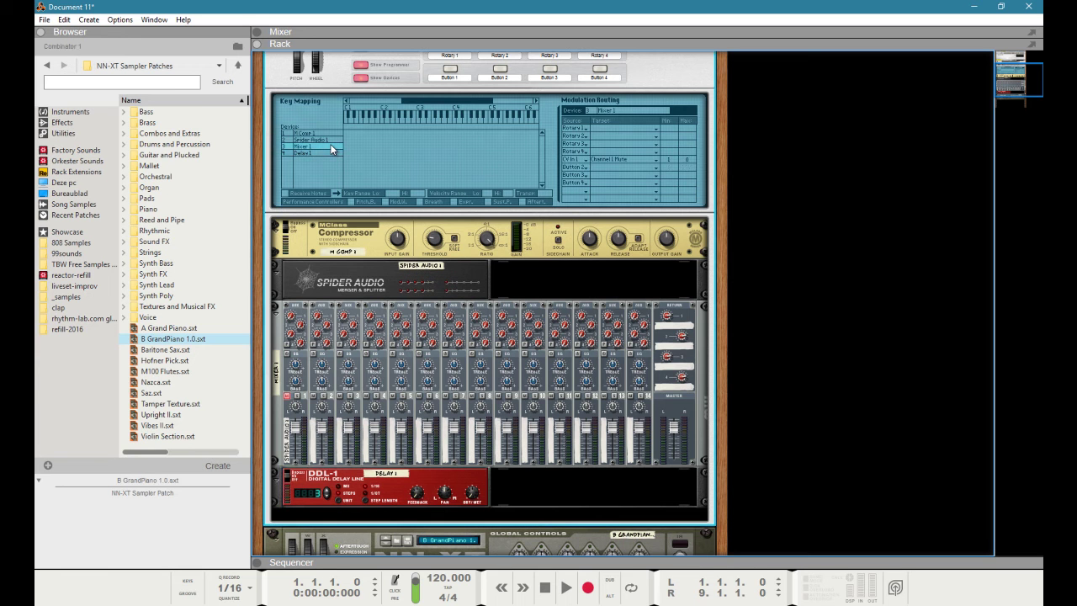
pyautogui.click(441, 291)
pyautogui.press('Tab')
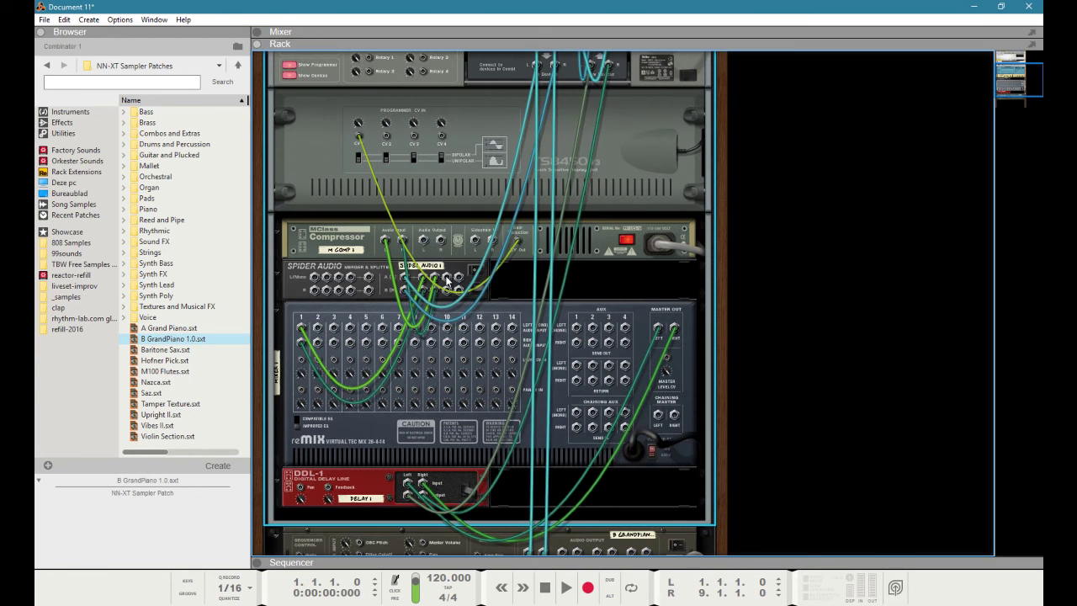
pyautogui.moveTo(449, 277); pyautogui.dragTo(318, 324)
pyautogui.press('Tab')
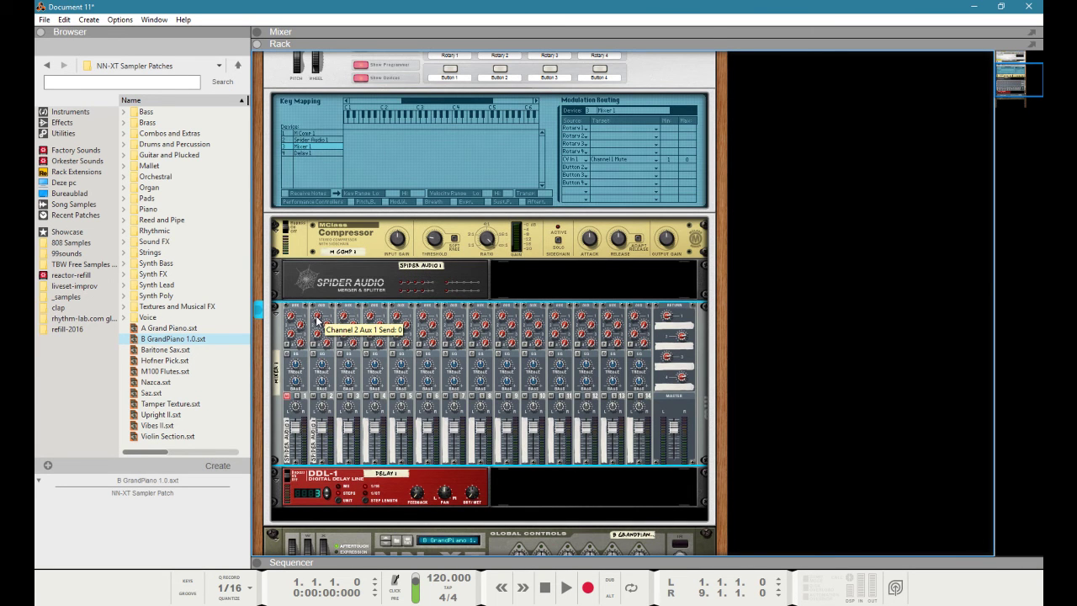
pyautogui.press('Tab')
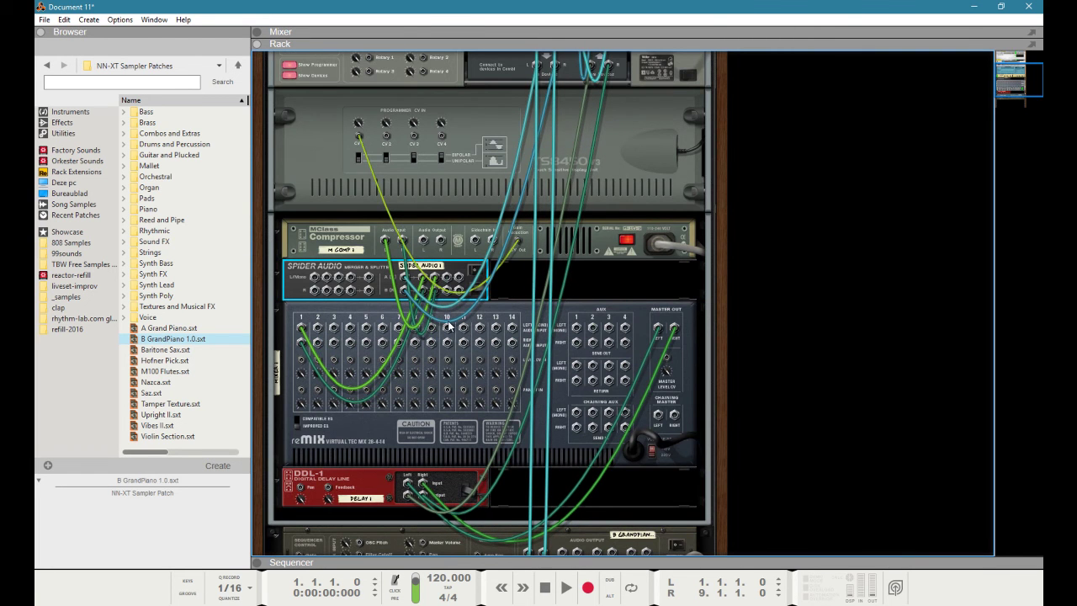
pyautogui.press('Tab')
# - Switch Delay 1's unit to milliseconds and set its delay time to 65 ms
pyautogui.scroll(2, 289, 250)
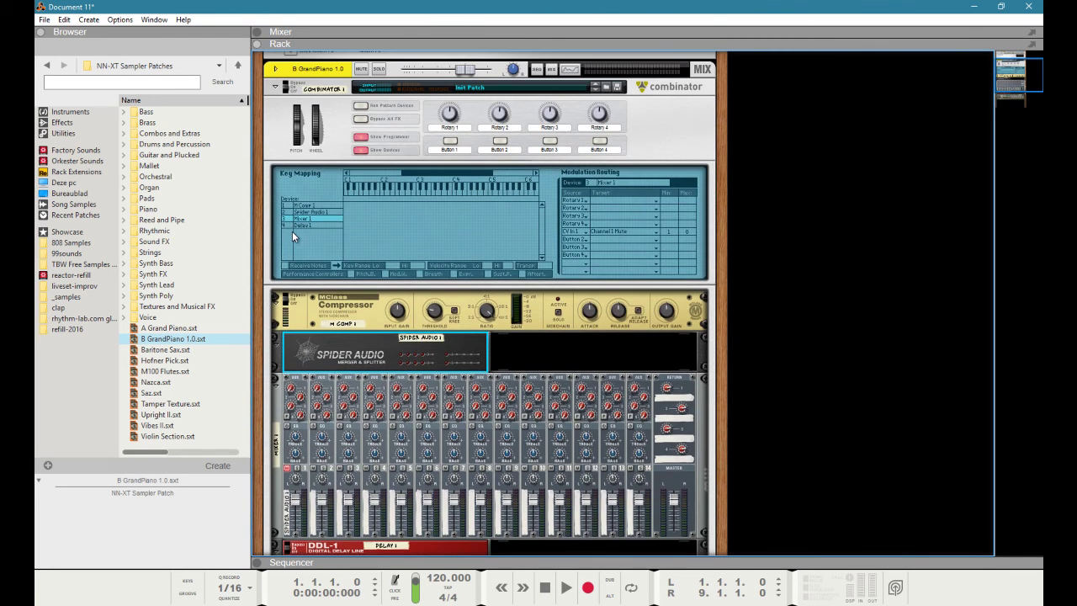
pyautogui.click(296, 227)
pyautogui.scroll(-2, 396, 328)
pyautogui.click(345, 494)
pyautogui.moveTo(319, 496); pyautogui.dragTo(323, 502)
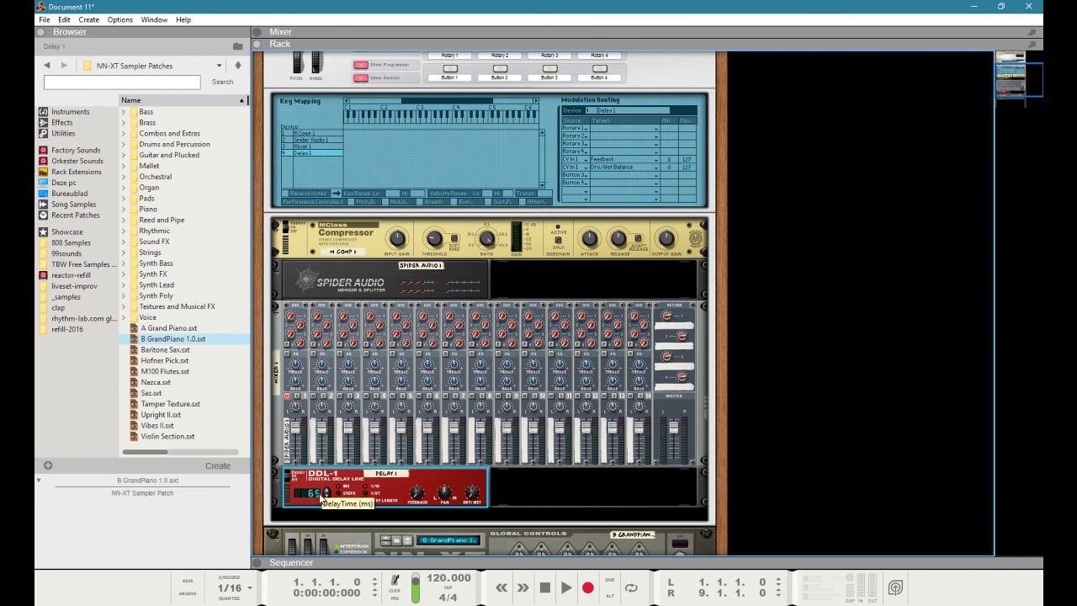
# - In Delay 1's modulation routing, assign CV In 1 to DelayTime (ms) with minimum 30 and maximum 1
pyautogui.click(586, 174)
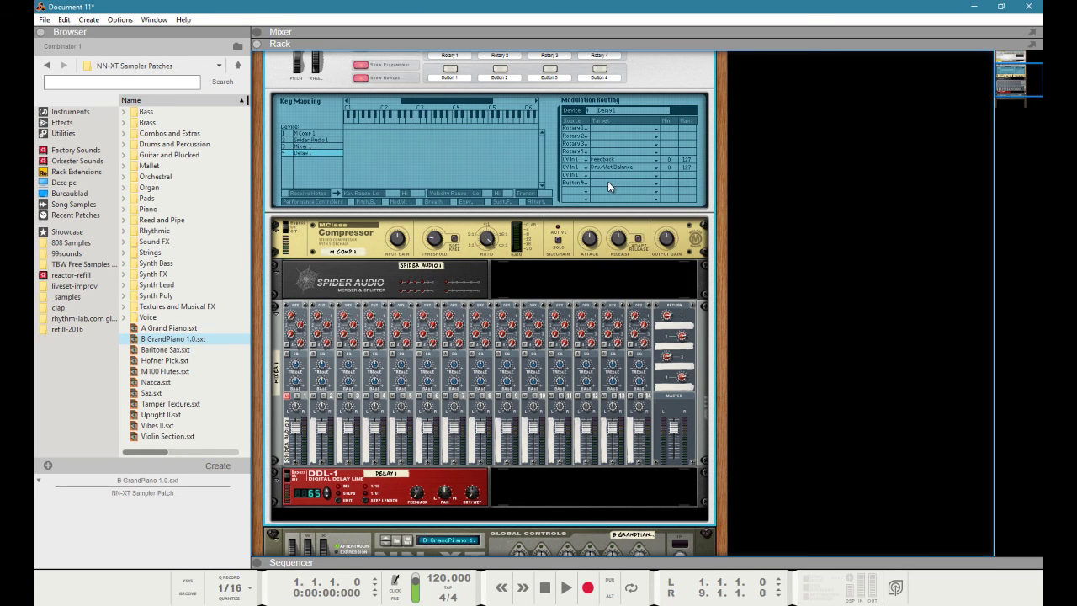
pyautogui.click(607, 182)
pyautogui.click(631, 297)
pyautogui.moveTo(686, 175); pyautogui.dragTo(674, 265)
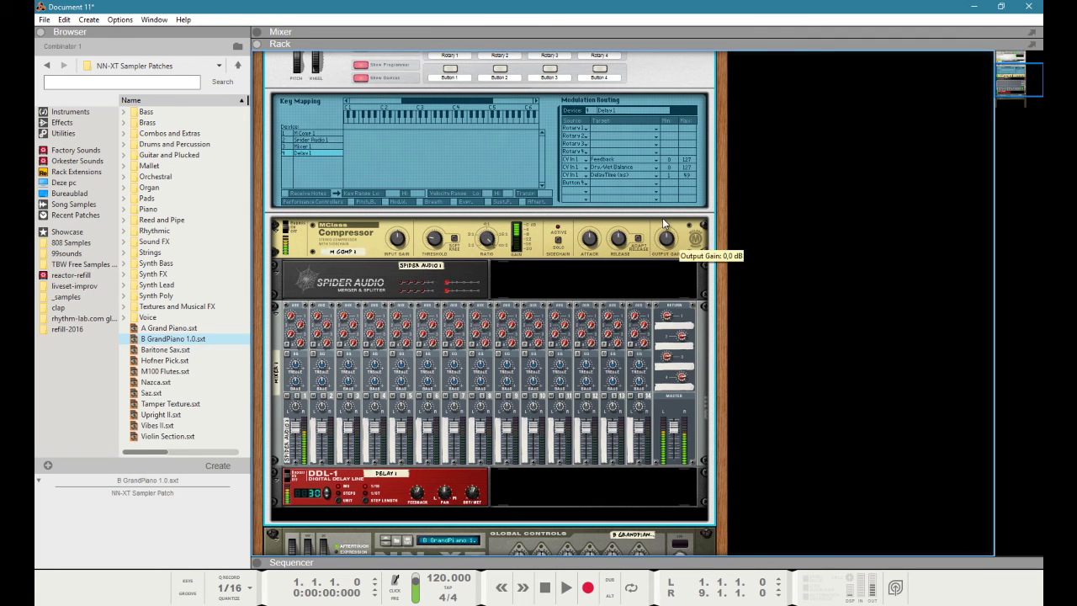
pyautogui.moveTo(673, 174); pyautogui.dragTo(687, 208)
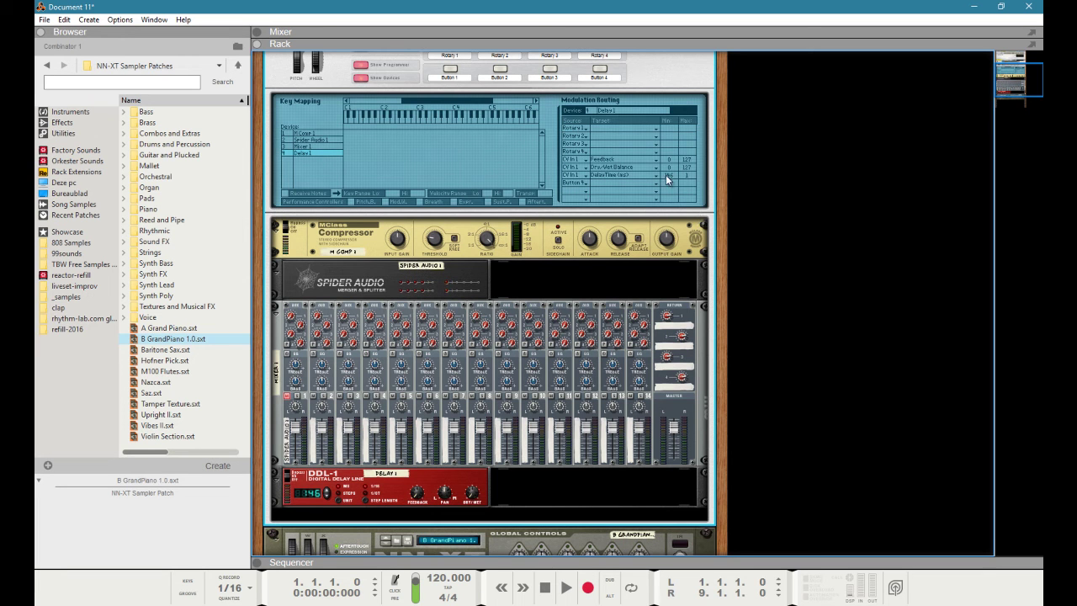
pyautogui.moveTo(671, 189); pyautogui.dragTo(679, 179)
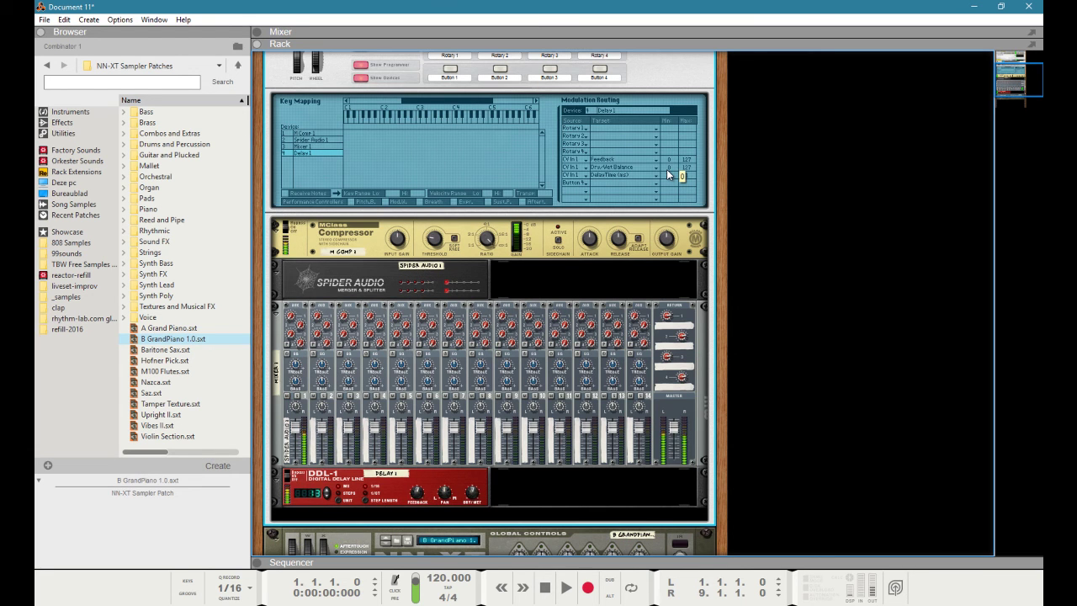
# - Duplicate the DDL-1 and reroute the mixer's right master output to the input of the copy
pyautogui.click(461, 484)
pyautogui.hotkey('ctrl', 'd')
pyautogui.press('Tab')
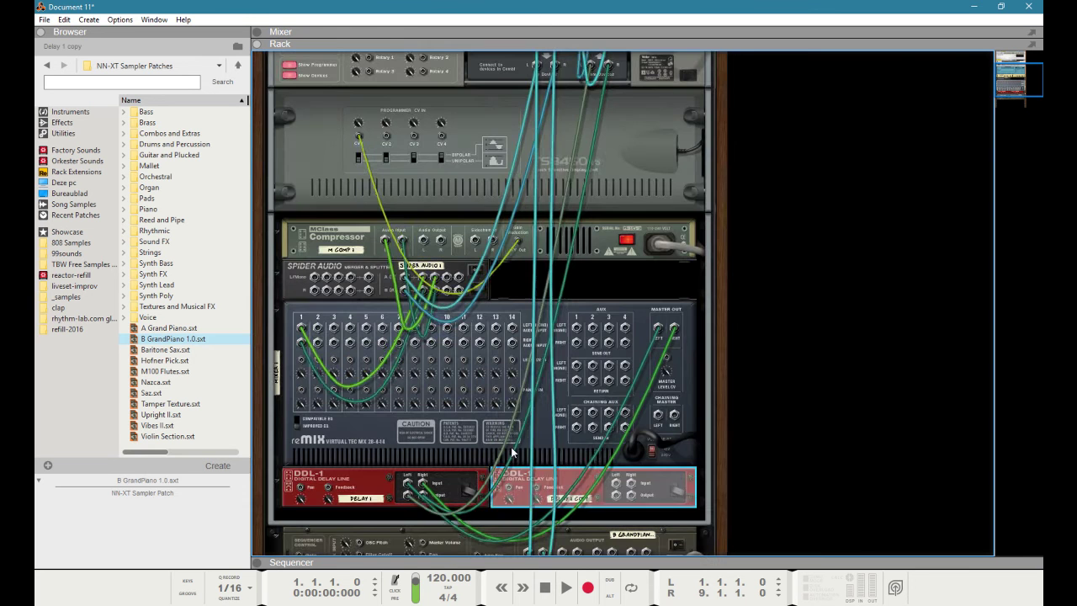
pyautogui.click(675, 332)
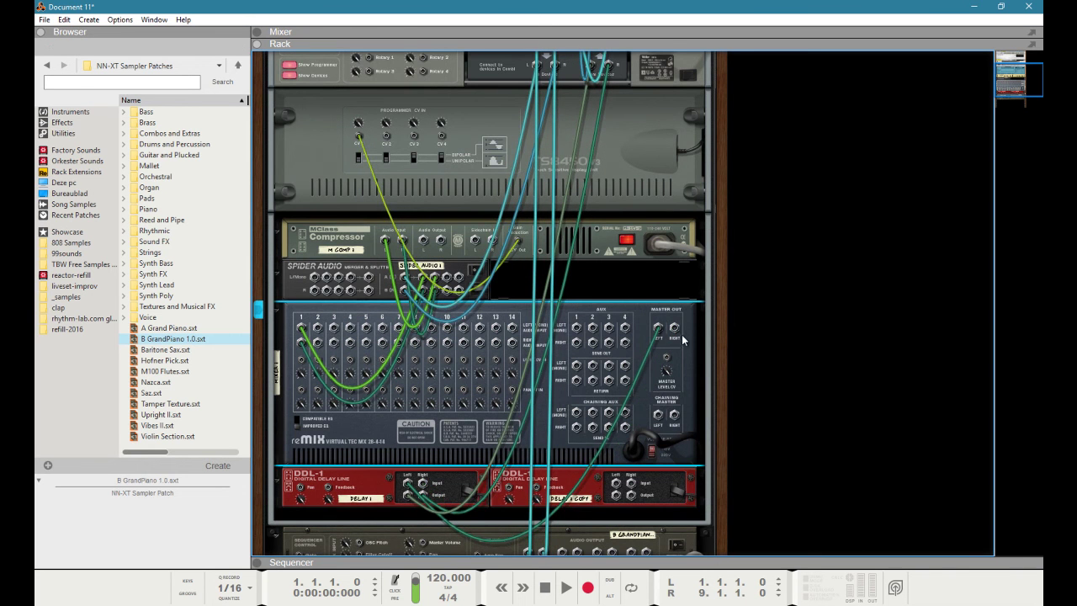
pyautogui.moveTo(683, 331); pyautogui.dragTo(630, 488)
# - Add a line mixer inside the Combinator and route its stereo master output to the Combinator's From Devices input
pyautogui.rightClick(591, 516)
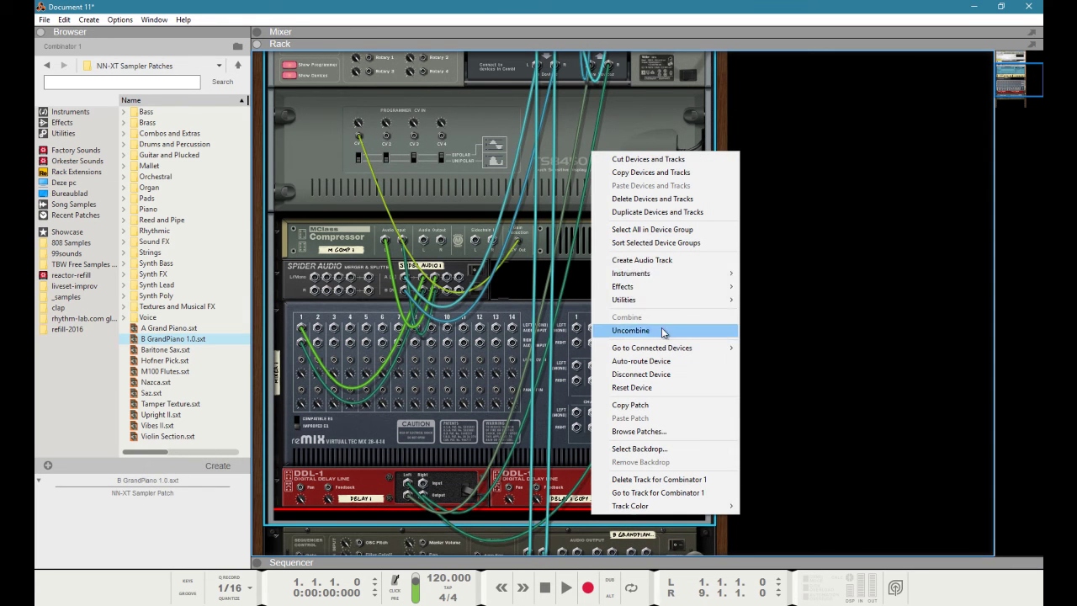
pyautogui.moveTo(666, 301)
pyautogui.click(791, 302)
pyautogui.moveTo(635, 336); pyautogui.dragTo(589, 103)
pyautogui.scroll(-3, 588, 115)
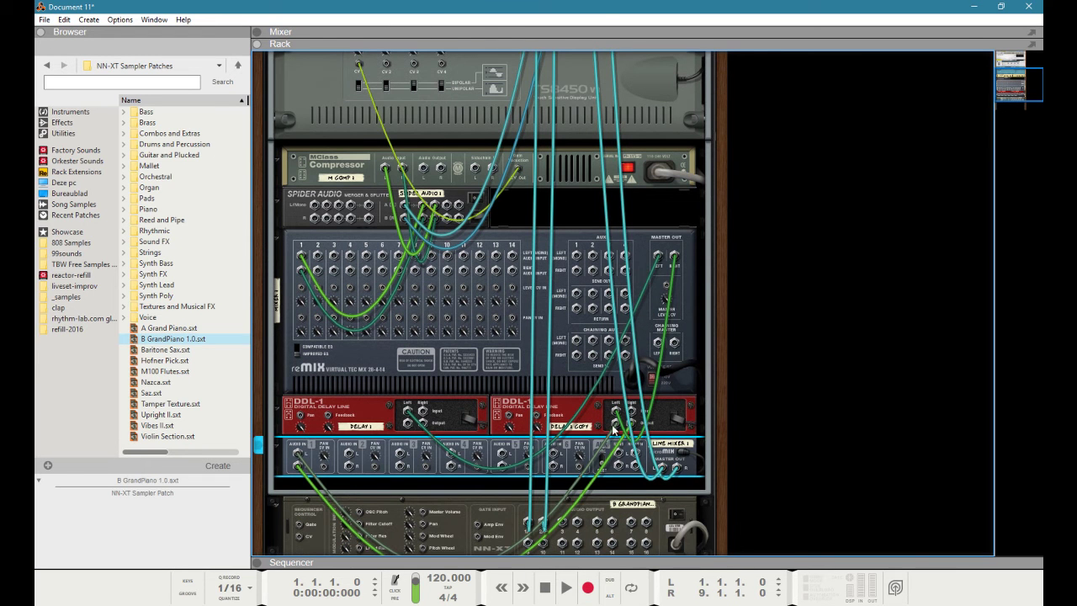
# - Connect the left outputs of Delay 1 and its copy to the stereo input of line mixer channel 1
pyautogui.click(602, 431)
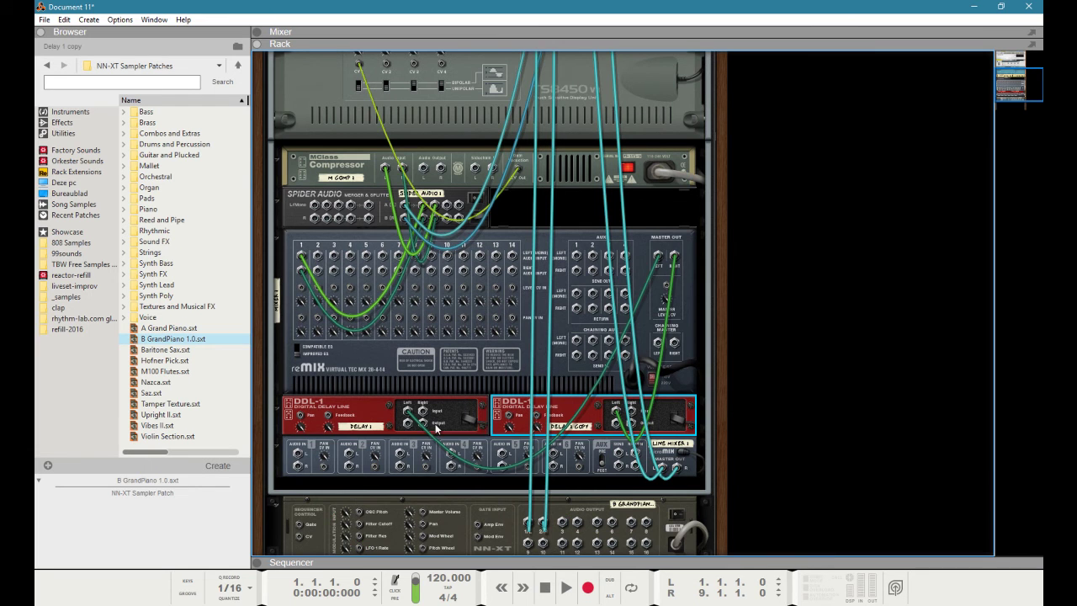
pyautogui.moveTo(407, 431); pyautogui.dragTo(345, 512)
pyautogui.moveTo(615, 429); pyautogui.dragTo(302, 463)
pyautogui.press('Tab')
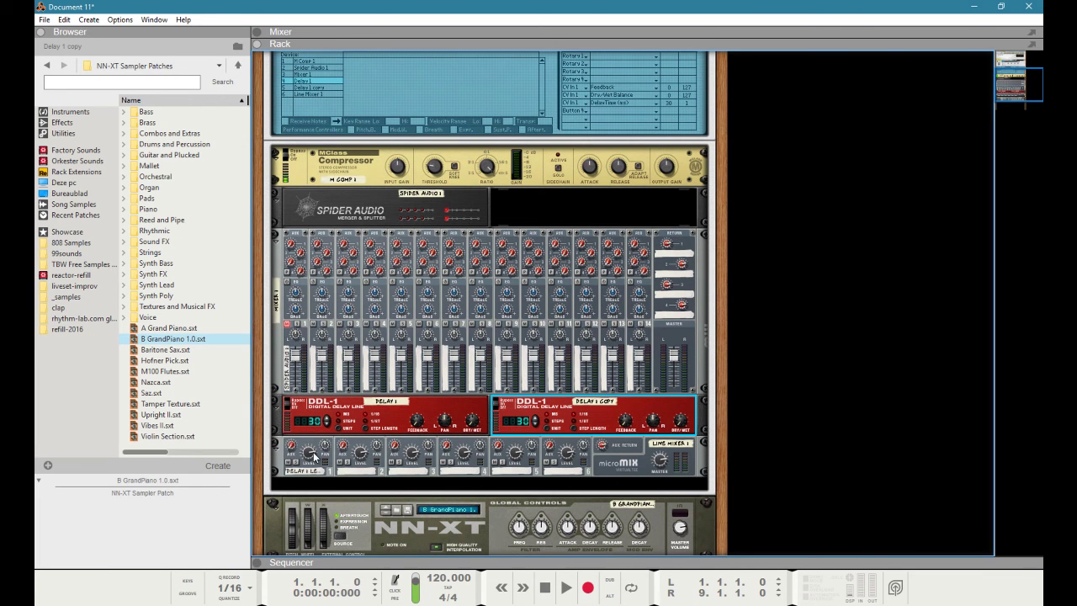
# - In Line Mixer 1's modulation routing, assign CV In 1 to Channel 1 Level with minimum 100 and maximum 85
pyautogui.click(310, 456)
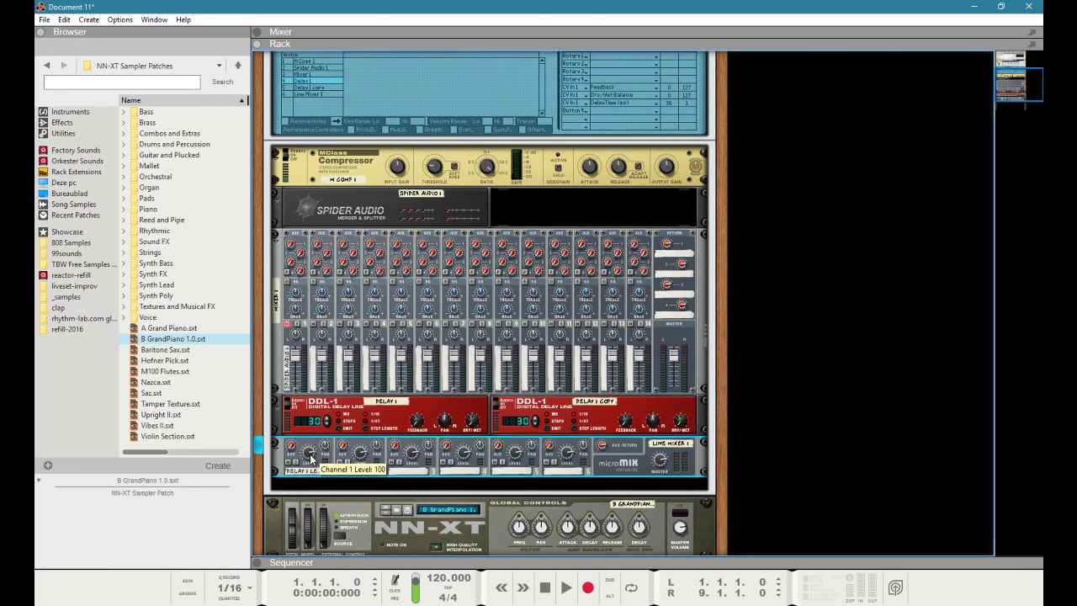
pyautogui.scroll(2, 362, 395)
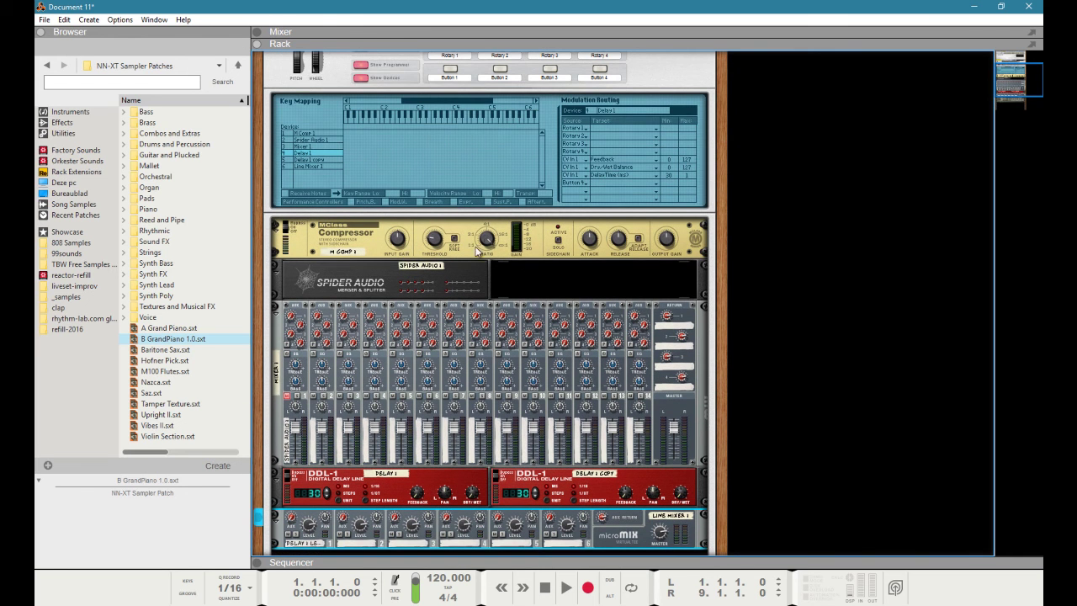
pyautogui.click(302, 166)
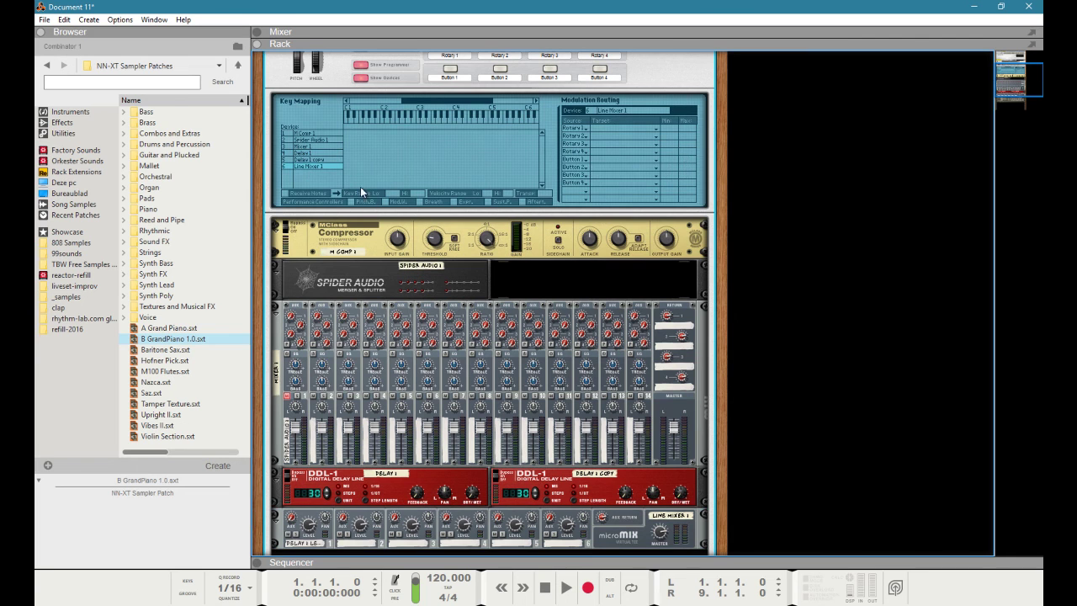
pyautogui.click(586, 160)
pyautogui.click(598, 374)
pyautogui.click(612, 158)
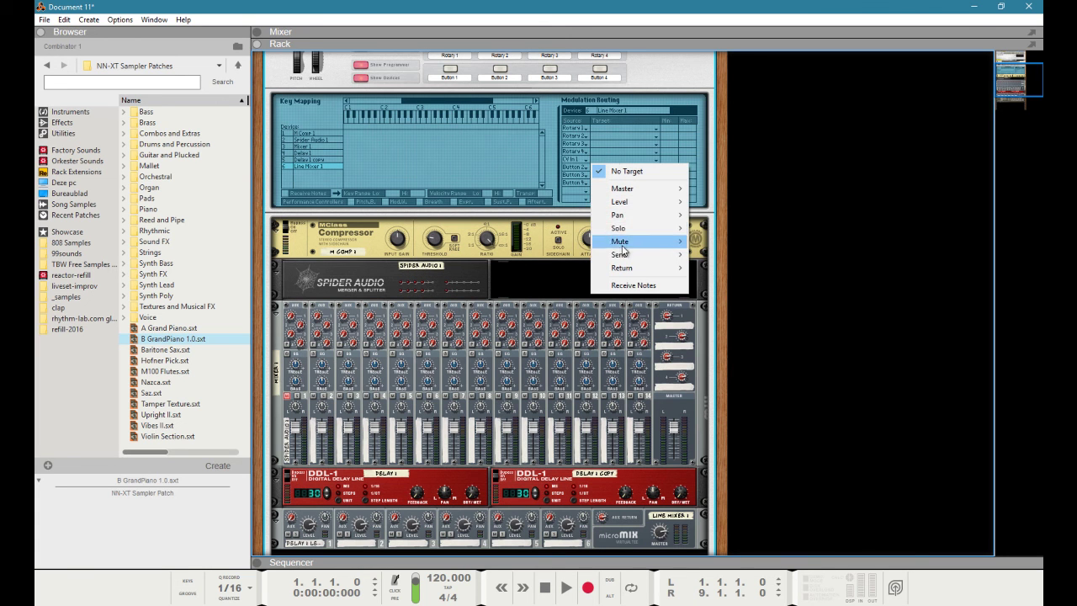
pyautogui.moveTo(623, 202)
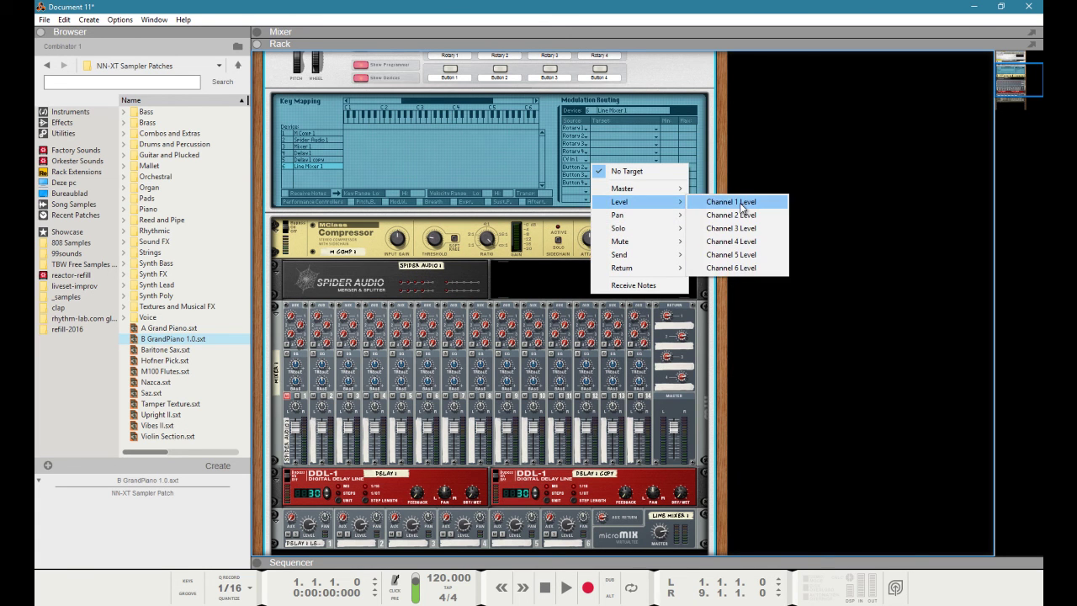
pyautogui.click(740, 210)
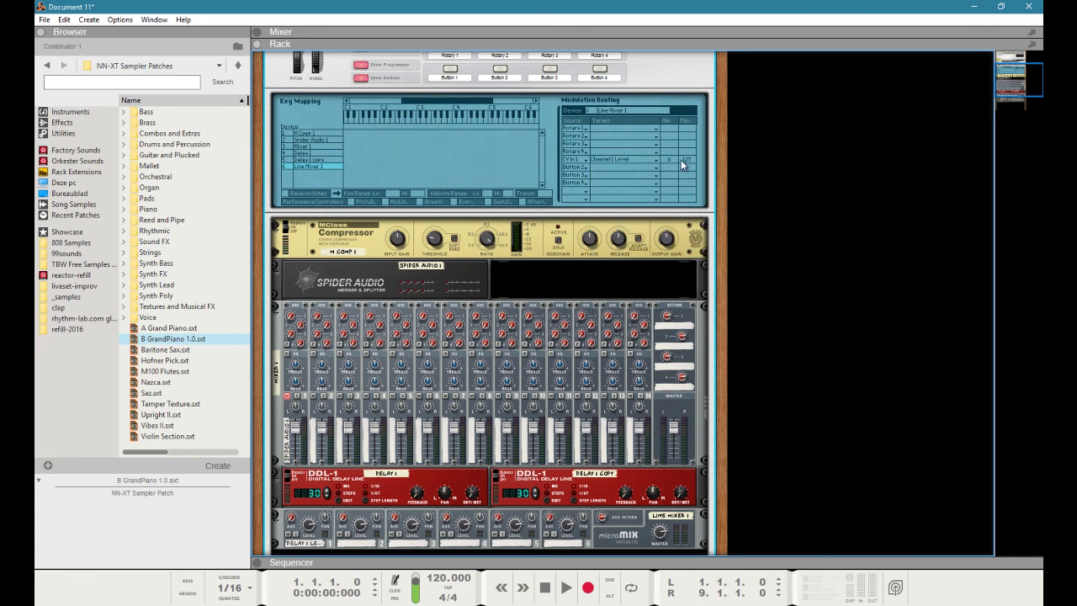
pyautogui.moveTo(674, 158); pyautogui.dragTo(675, 45)
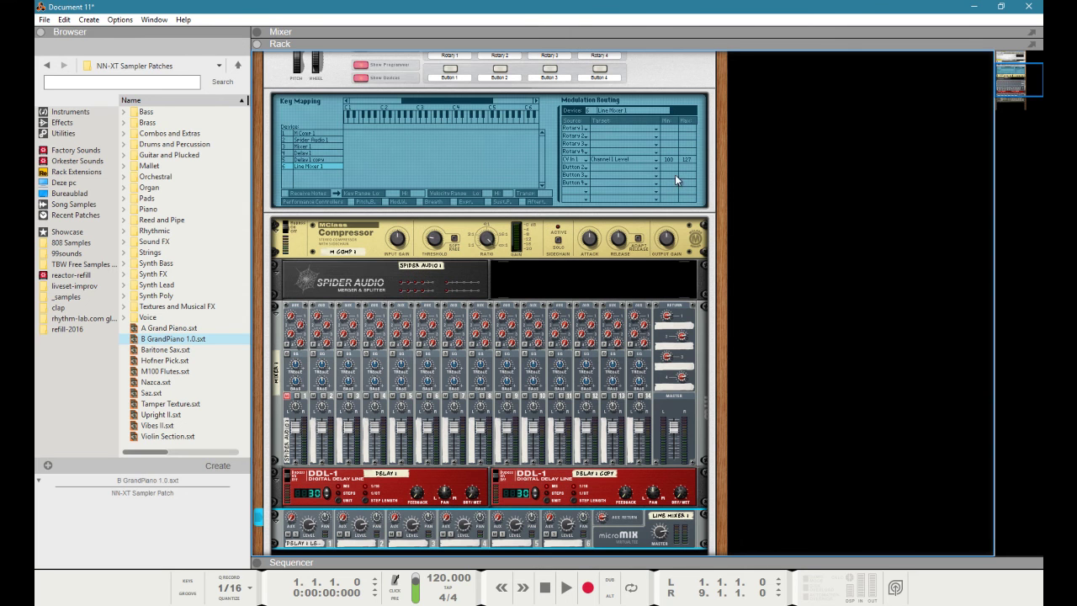
pyautogui.moveTo(682, 166); pyautogui.dragTo(695, 291)
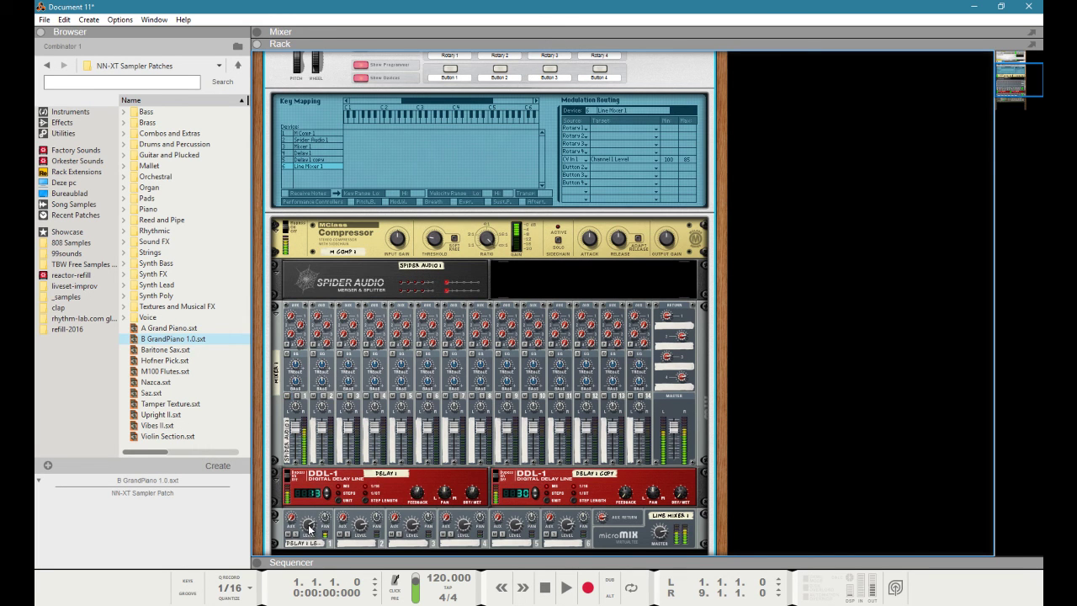
# - In Delay 1 copy's modulation routing, set the sources of three rows to CV Input 1, using Delay 1's routing as reference
pyautogui.click(537, 486)
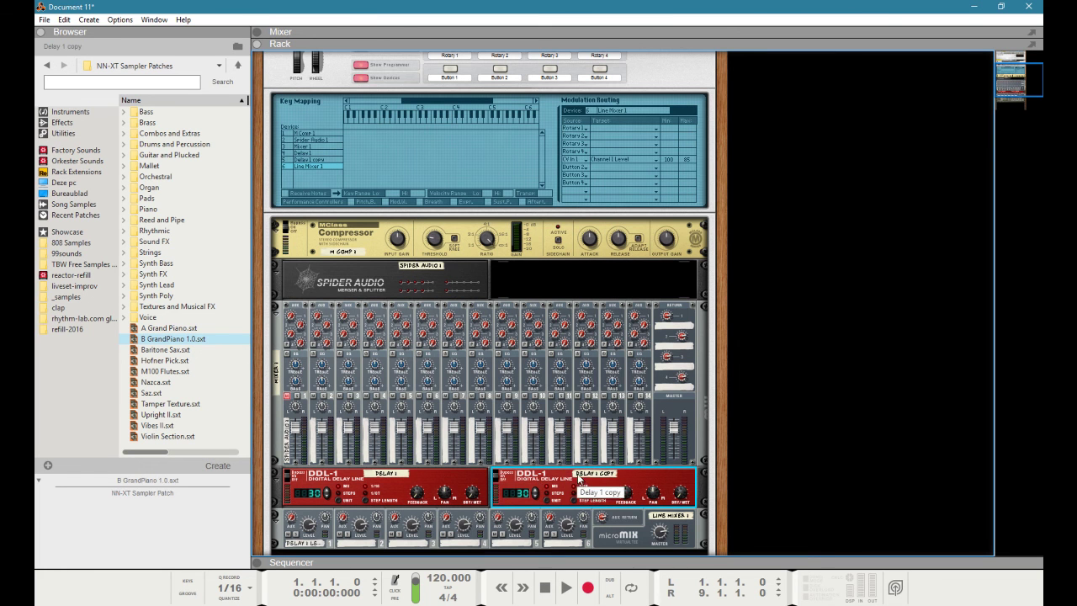
pyautogui.press('Tab')
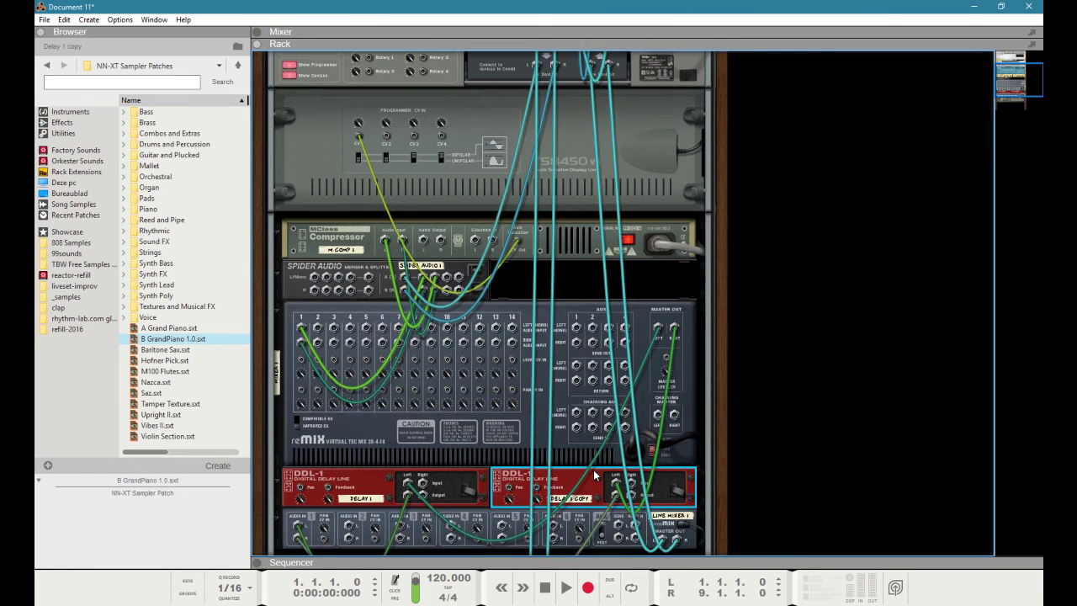
pyautogui.press('Tab')
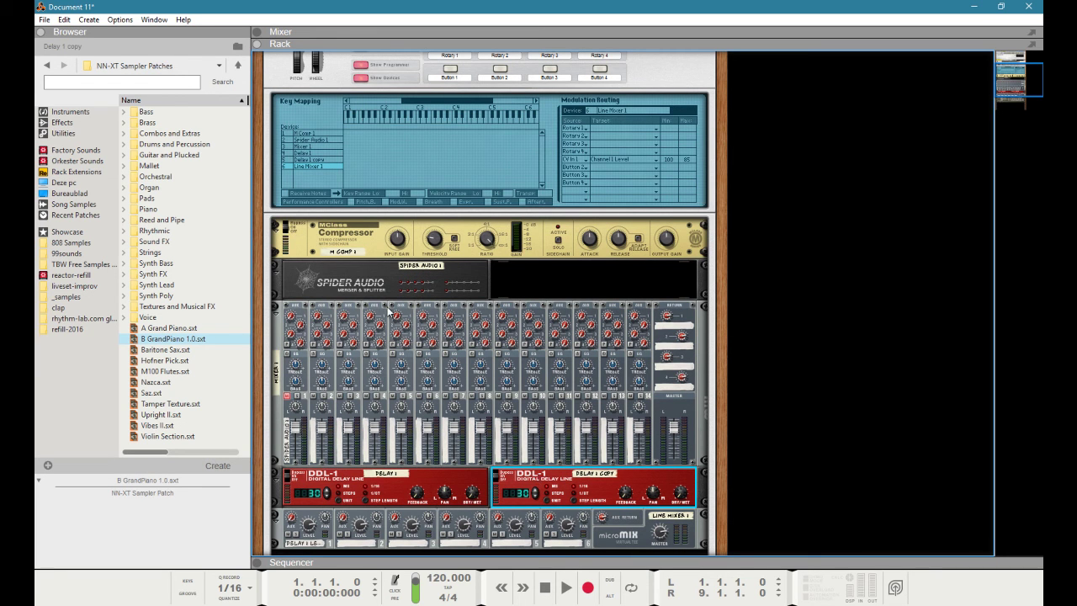
pyautogui.click(334, 159)
pyautogui.click(329, 153)
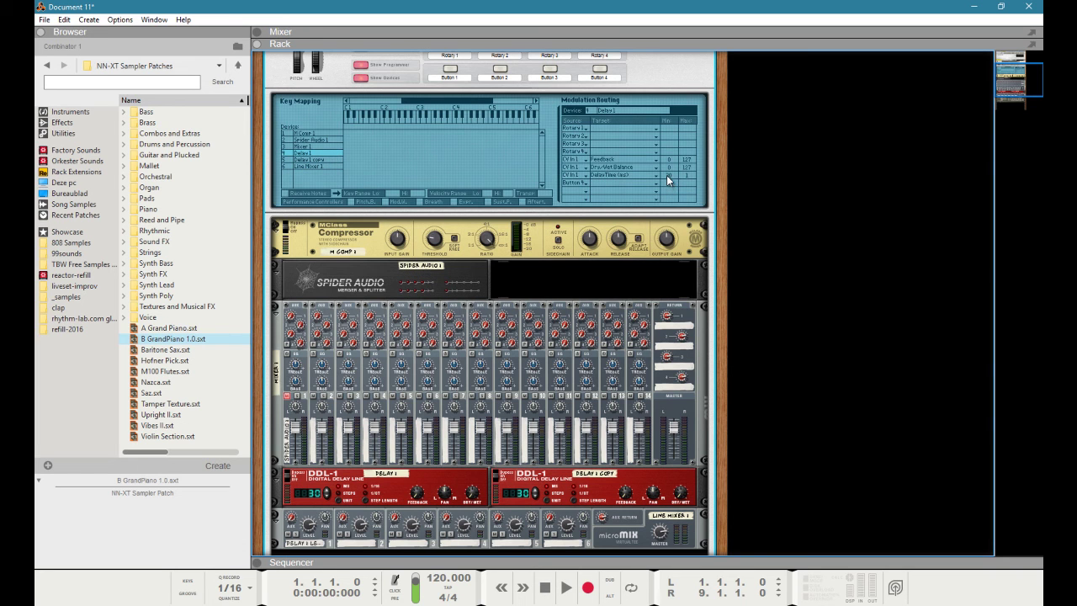
pyautogui.click(326, 160)
pyautogui.click(574, 159)
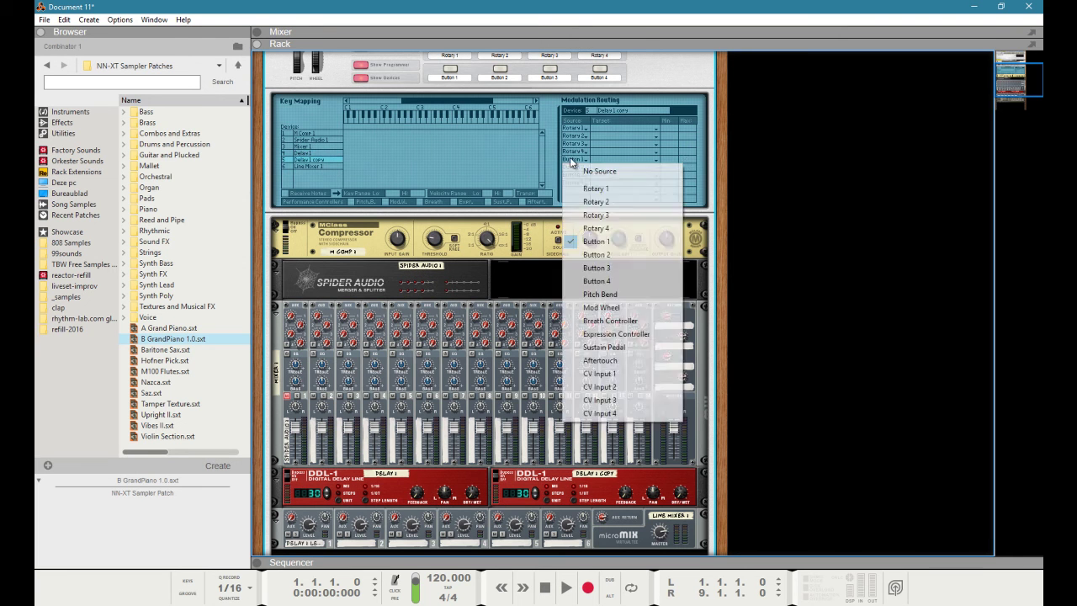
pyautogui.click(615, 372)
pyautogui.click(576, 174)
pyautogui.click(576, 175)
pyautogui.click(575, 168)
pyautogui.click(604, 366)
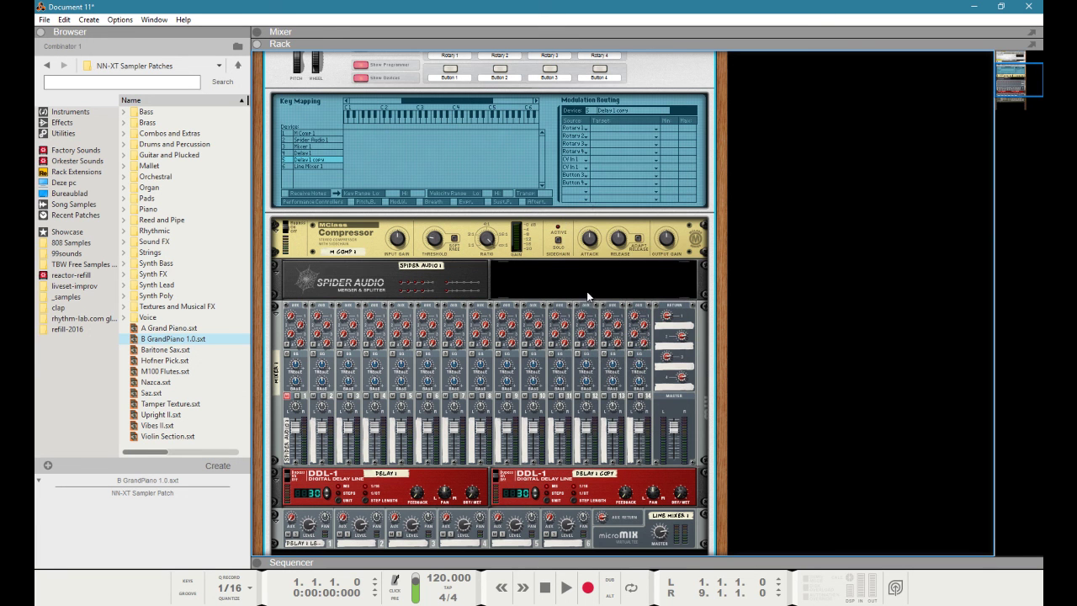
pyautogui.click(584, 177)
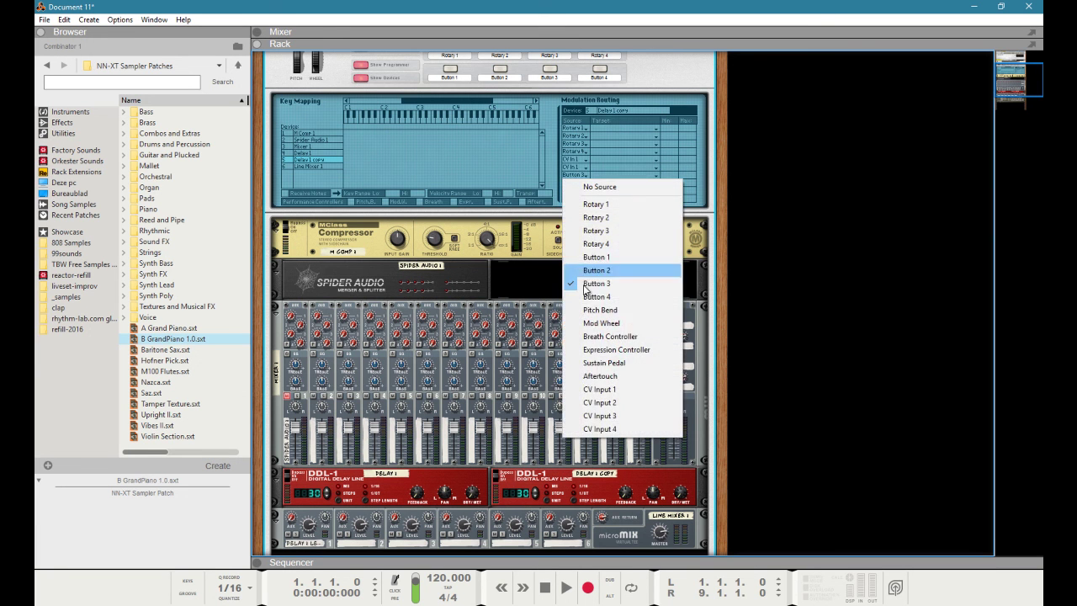
pyautogui.click(606, 388)
# - Assign Delay 1 copy's three CV In 1 rows to Feedback, Dry/Wet Balance and DelayTime (ms)
pyautogui.click(628, 159)
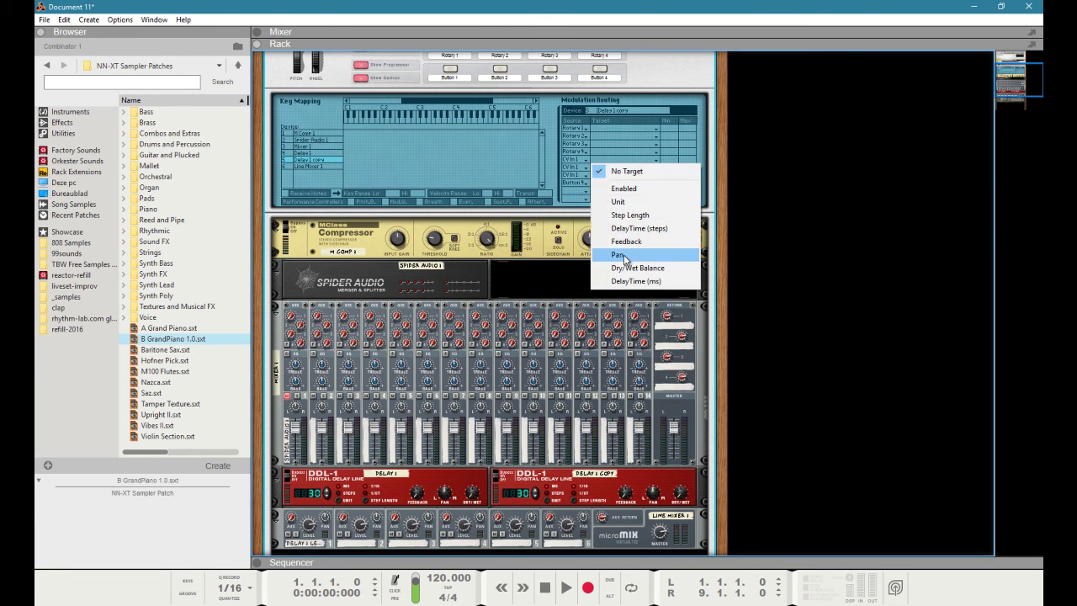
pyautogui.click(632, 244)
pyautogui.click(621, 169)
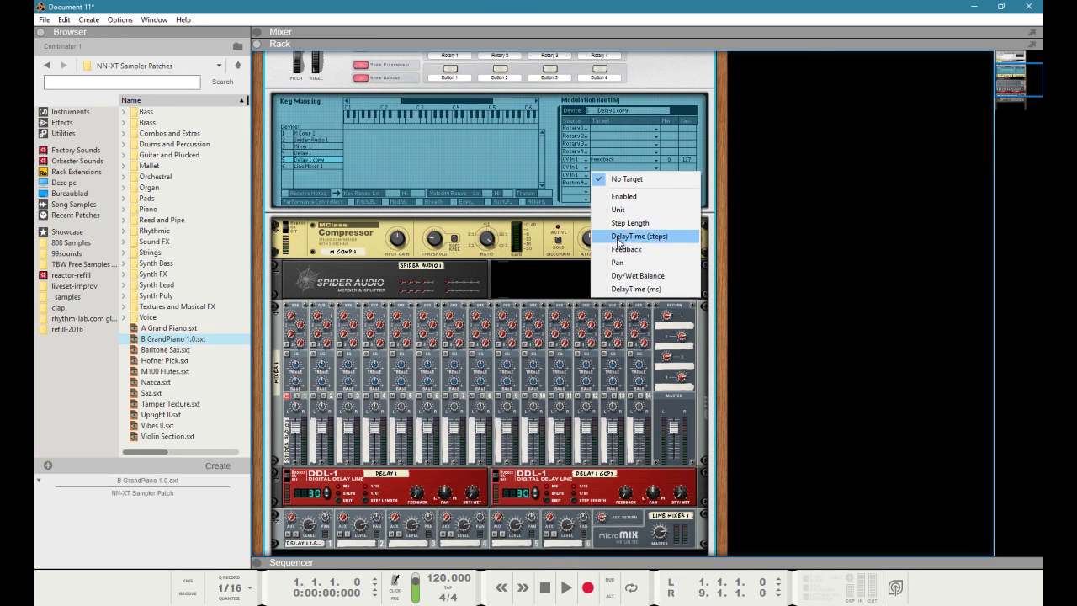
pyautogui.click(644, 276)
pyautogui.click(620, 175)
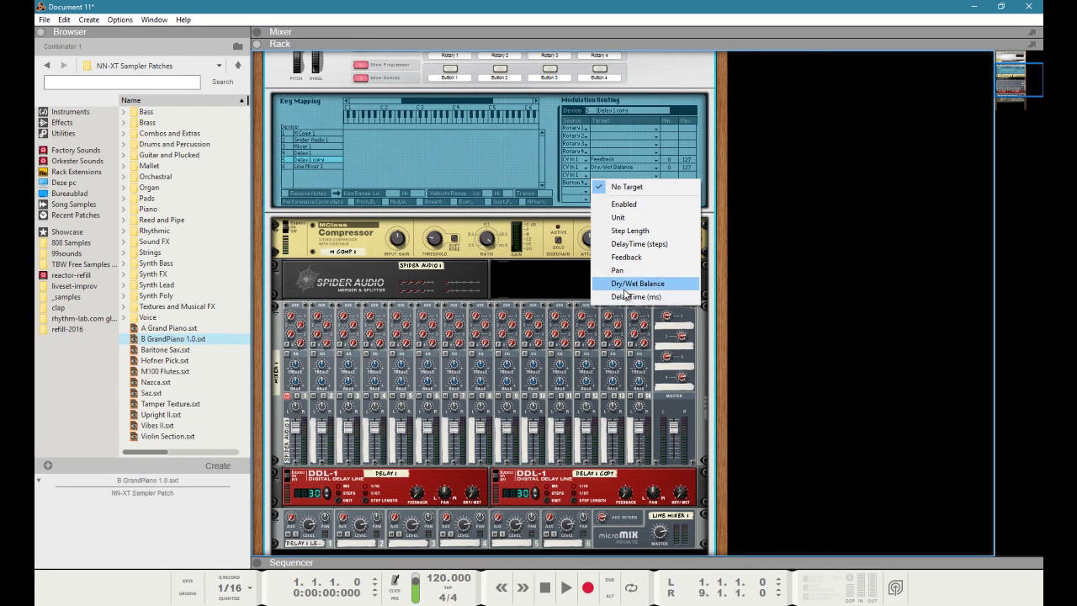
pyautogui.click(626, 296)
# - Set Delay 1 copy's DelayTime (ms) modulation range to minimum 37 and maximum 6
pyautogui.moveTo(674, 157); pyautogui.dragTo(677, 122)
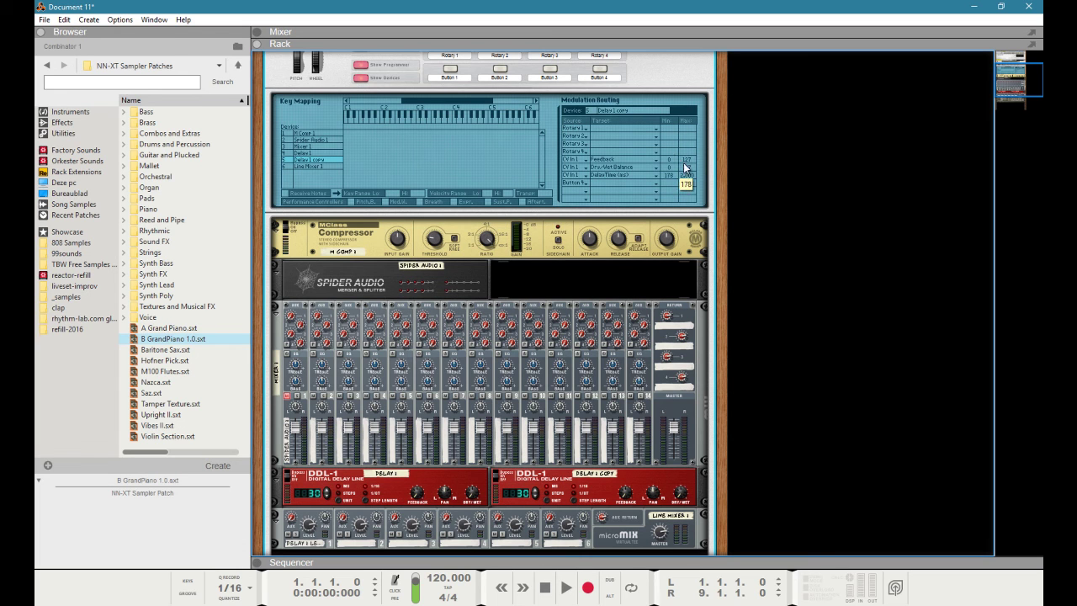
pyautogui.moveTo(682, 216); pyautogui.dragTo(678, 249)
pyautogui.moveTo(686, 177); pyautogui.dragTo(678, 369)
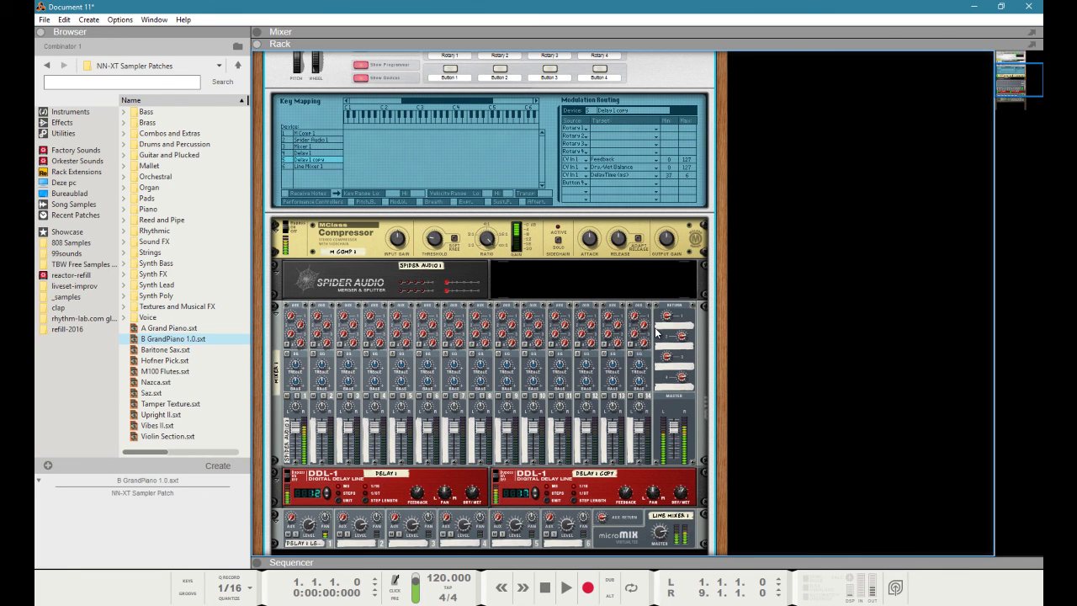
# - Connect a free splitter output of Spider Audio 1 to the input of line mixer channel 2
pyautogui.press('Tab')
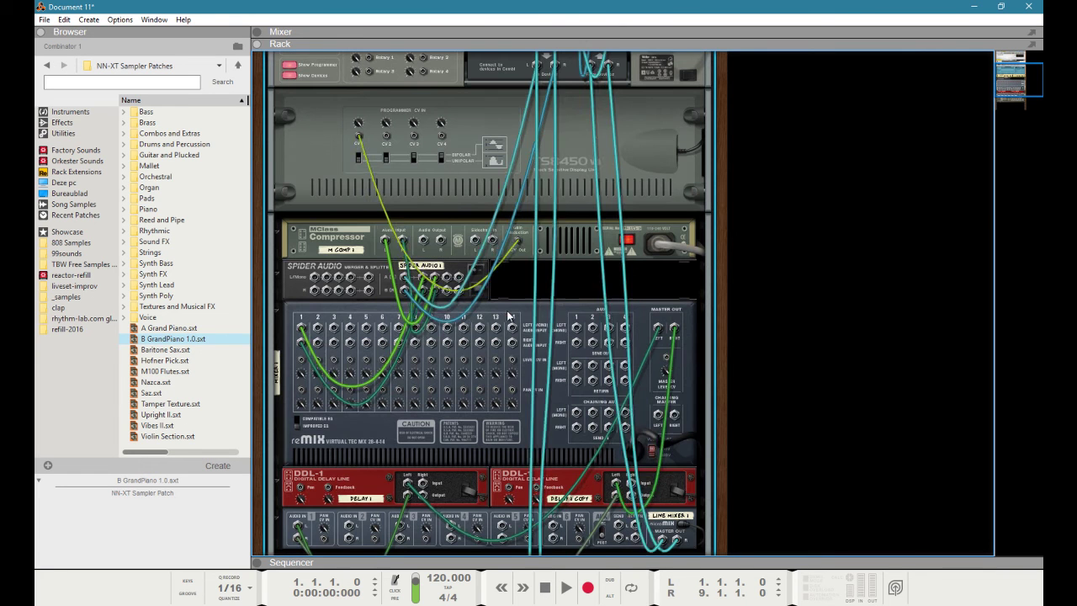
pyautogui.click(455, 285)
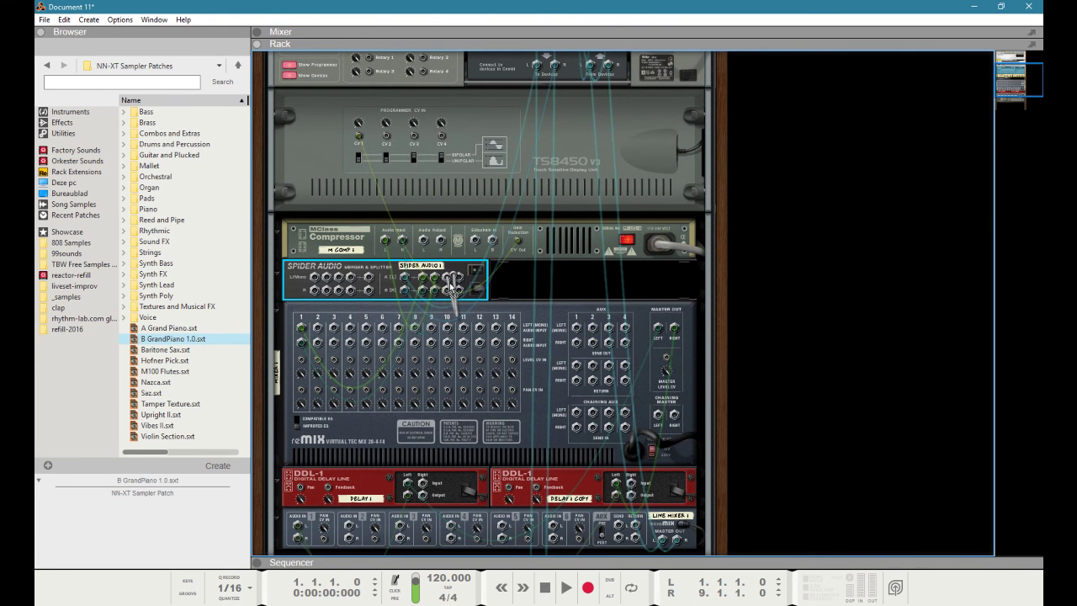
pyautogui.moveTo(454, 284); pyautogui.dragTo(351, 534)
pyautogui.press('Tab')
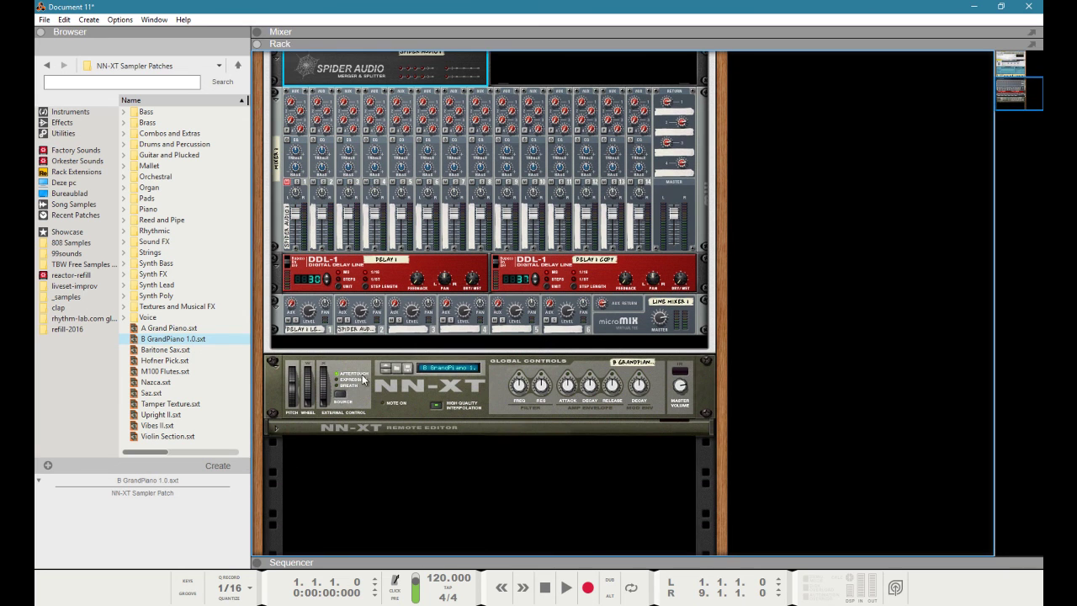
# - Load the A-coustic Steel.sxt patch from the Guitar and Plucked folder into the NN-XT sampler
pyautogui.click(386, 368)
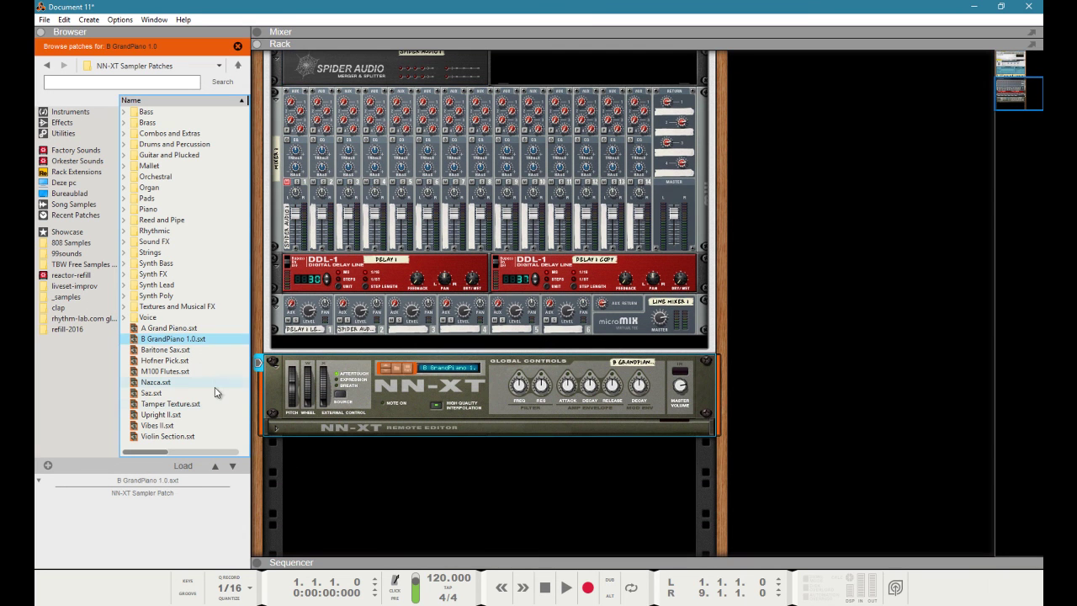
pyautogui.doubleClick(160, 155)
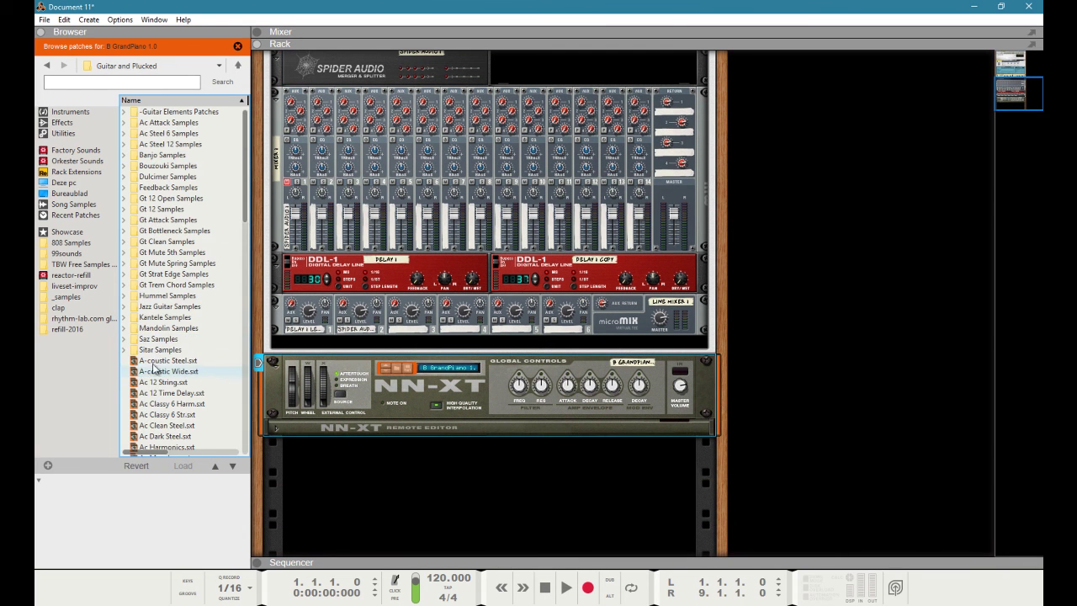
pyautogui.click(153, 360)
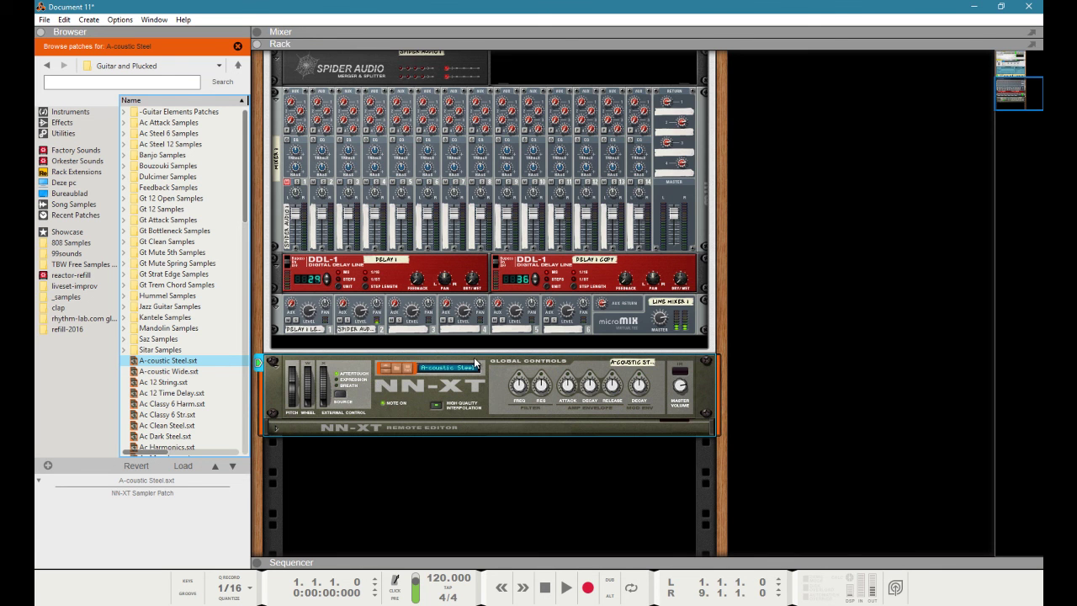
# - Adjust the MClass Compressor's input gain to about 7.9 dB
pyautogui.scroll(4, 475, 363)
pyautogui.scroll(2, 464, 296)
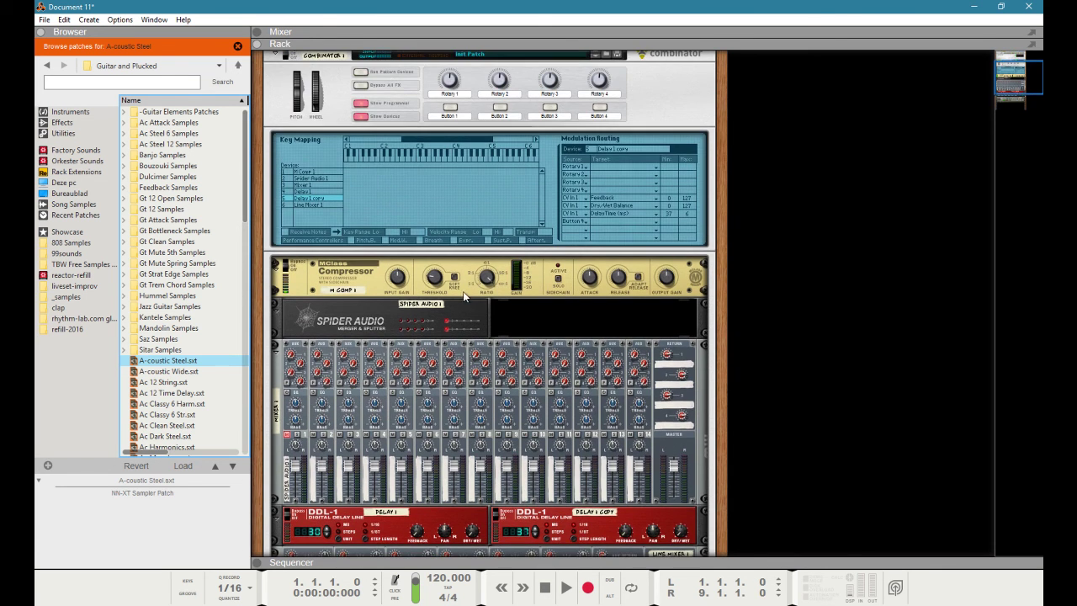
pyautogui.click(411, 289)
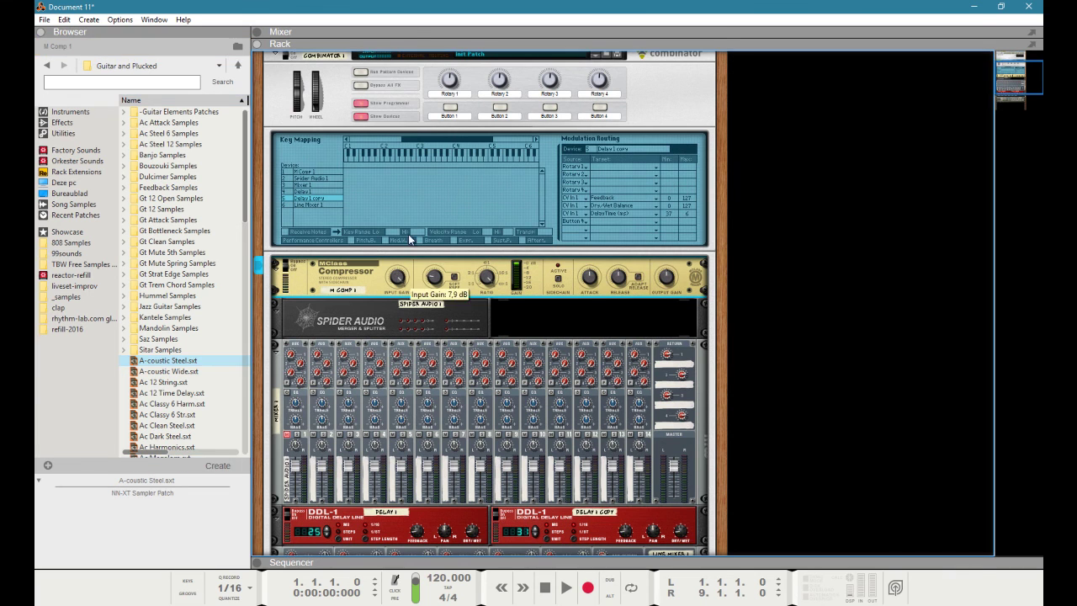
pyautogui.moveTo(398, 286)
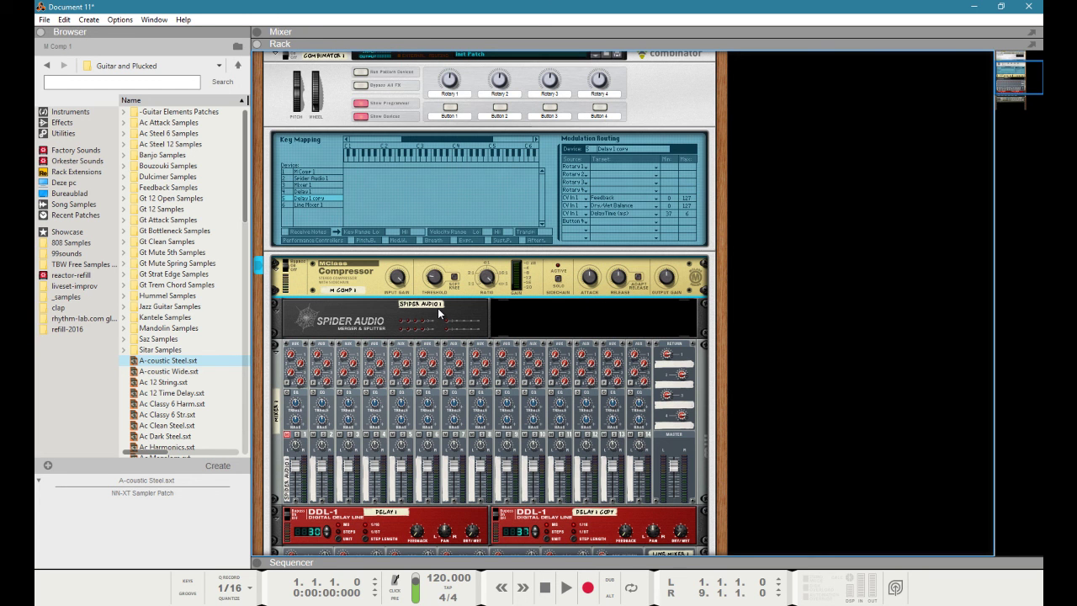
# - Add a DDL-1 Digital Delay Line below Line Mixer 1 inside the Combinator
pyautogui.scroll(-3, 438, 308)
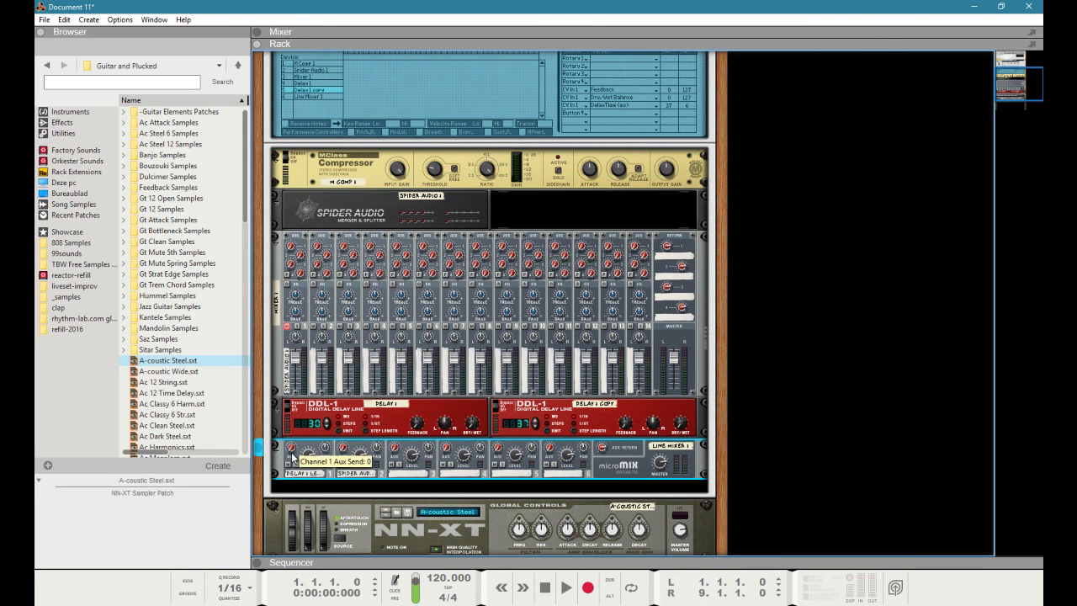
pyautogui.rightClick(345, 477)
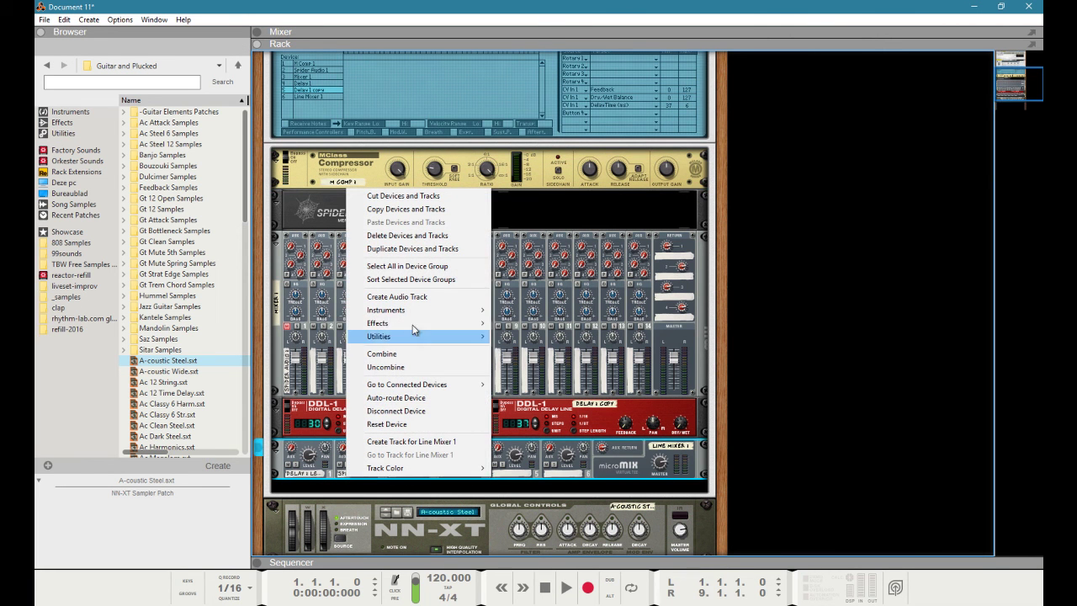
pyautogui.moveTo(453, 324)
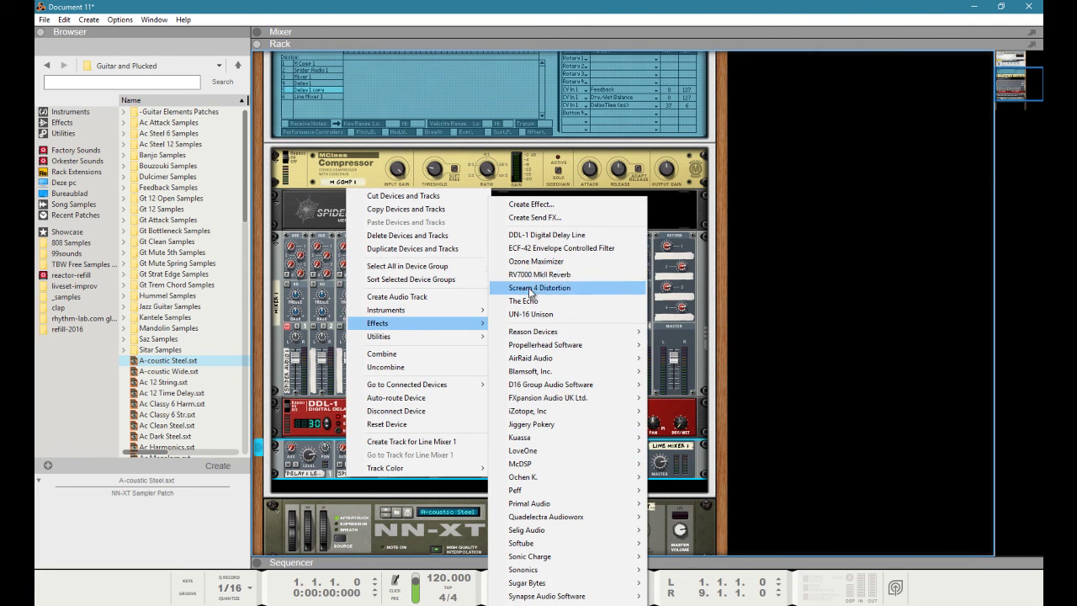
pyautogui.click(547, 235)
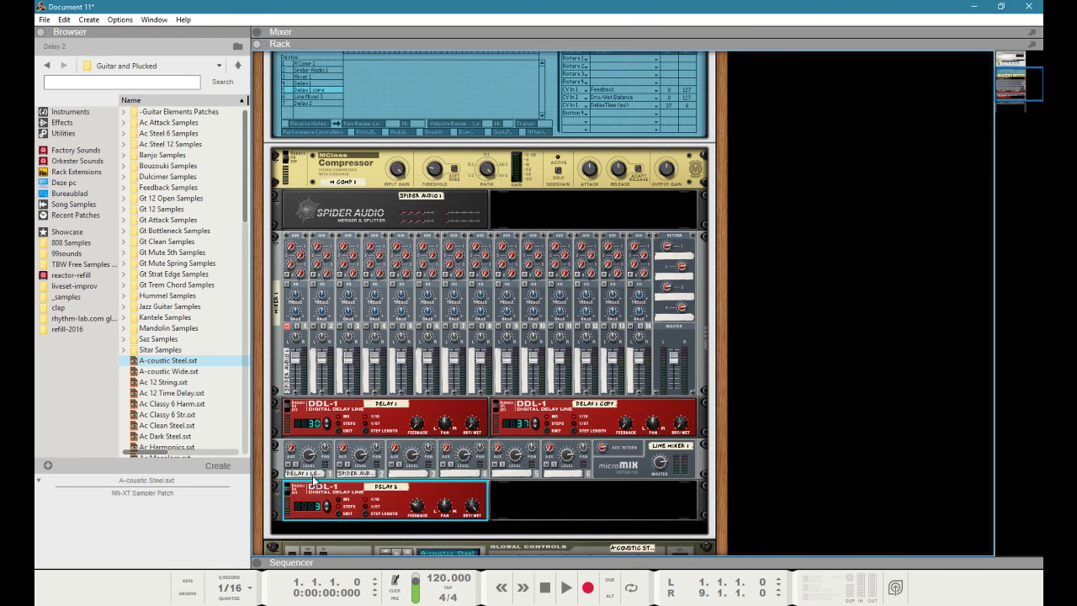
# - In Line Mixer 1's modulation routing, assign a second CV In 1 row to Channel 1 Aux Send
pyautogui.click(313, 446)
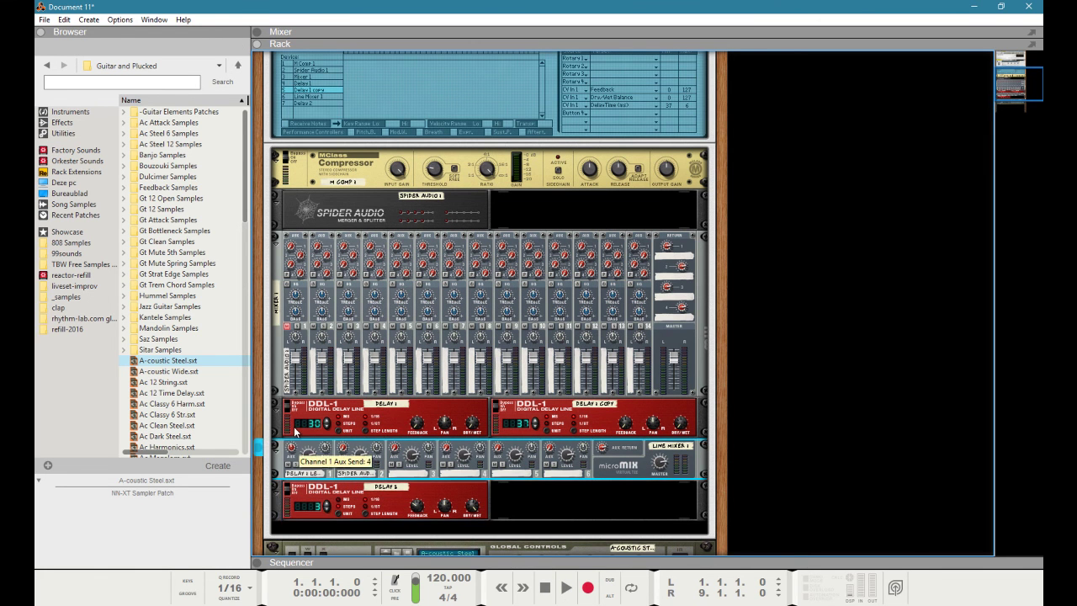
pyautogui.scroll(3, 332, 420)
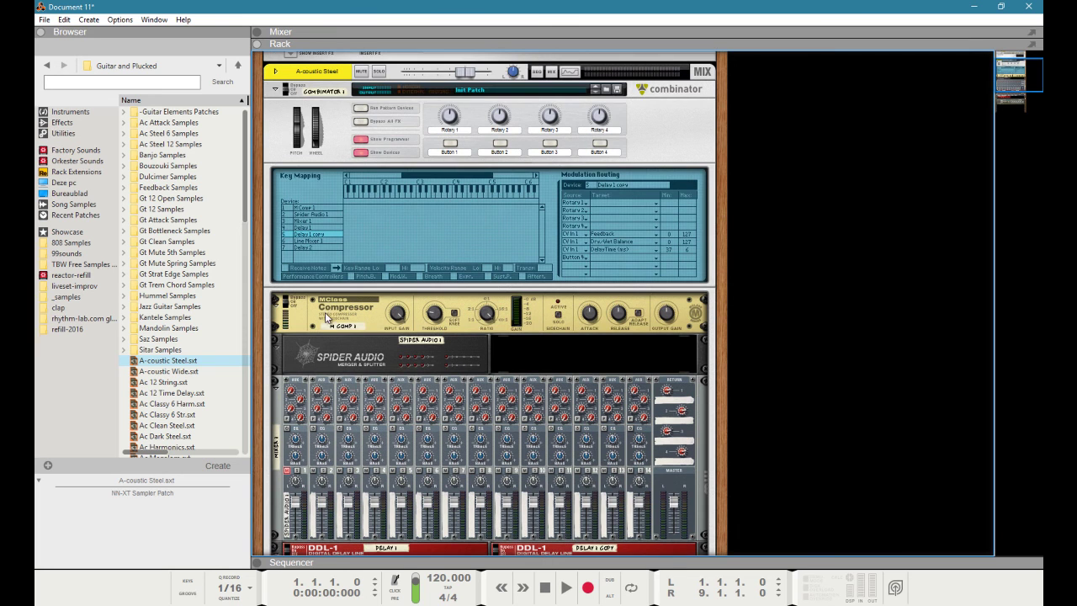
pyautogui.click(322, 241)
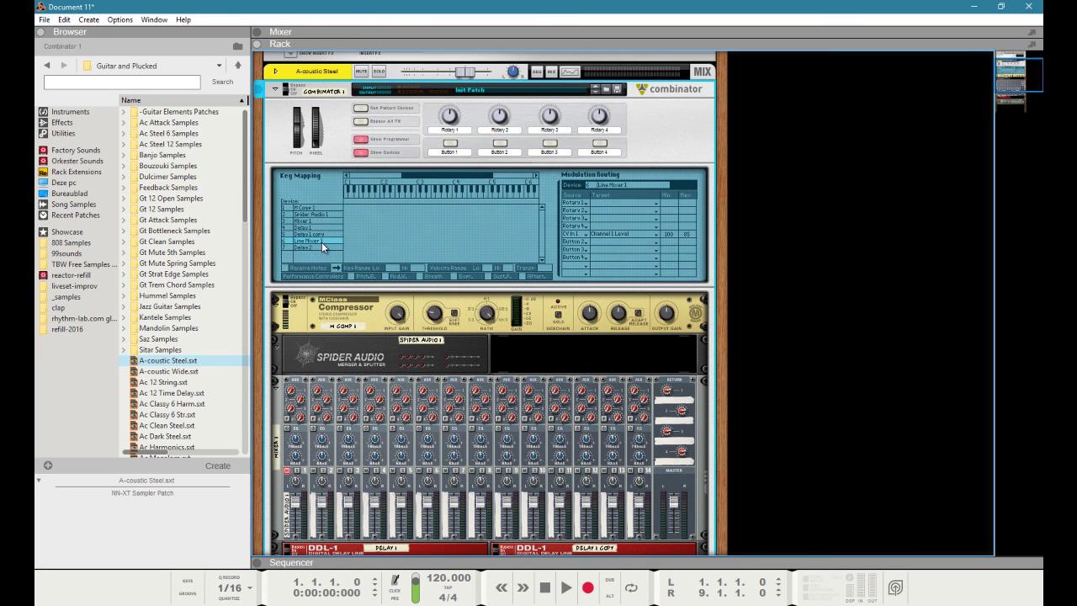
pyautogui.click(573, 245)
pyautogui.click(589, 458)
pyautogui.click(623, 244)
pyautogui.moveTo(634, 339)
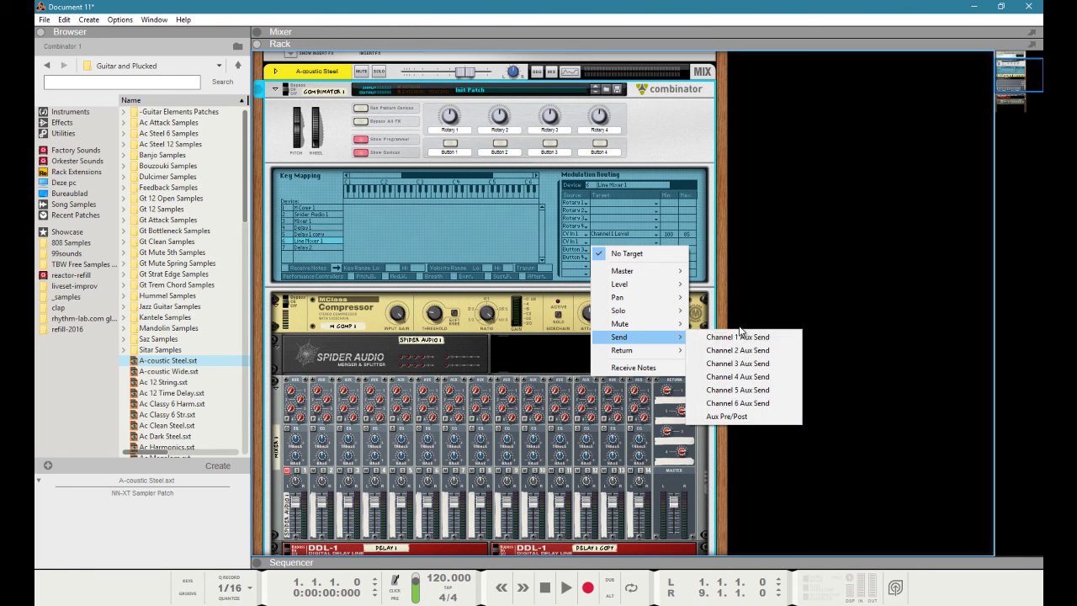
pyautogui.click(737, 338)
# - Save the Combinator patch as audio-effect on the DATA (D:) drive
pyautogui.scroll(-3, 673, 303)
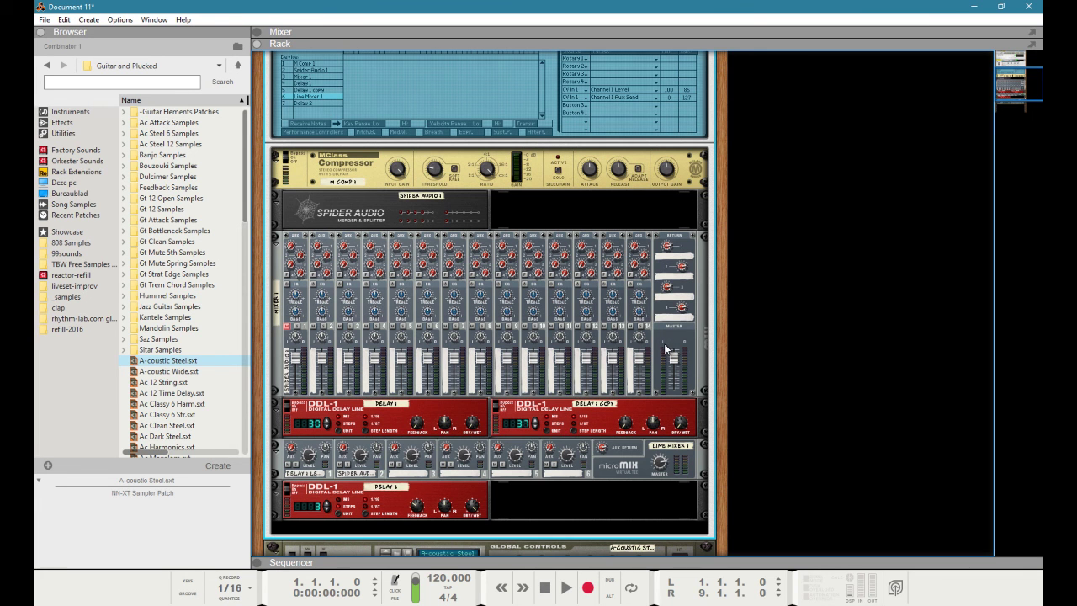
pyautogui.scroll(5, 662, 351)
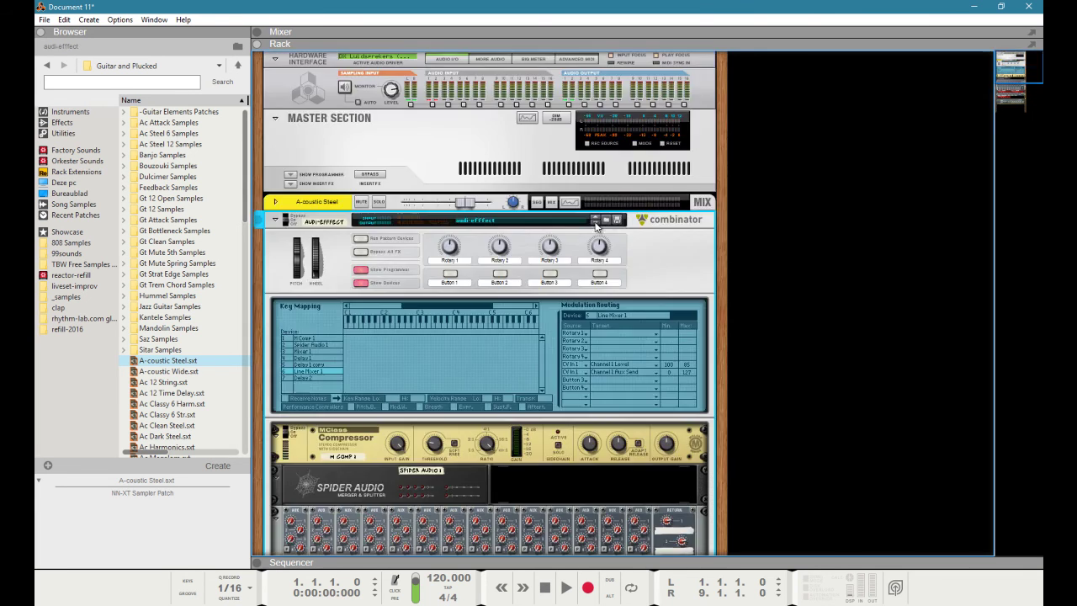
pyautogui.click(617, 222)
pyautogui.write('audio-effec')
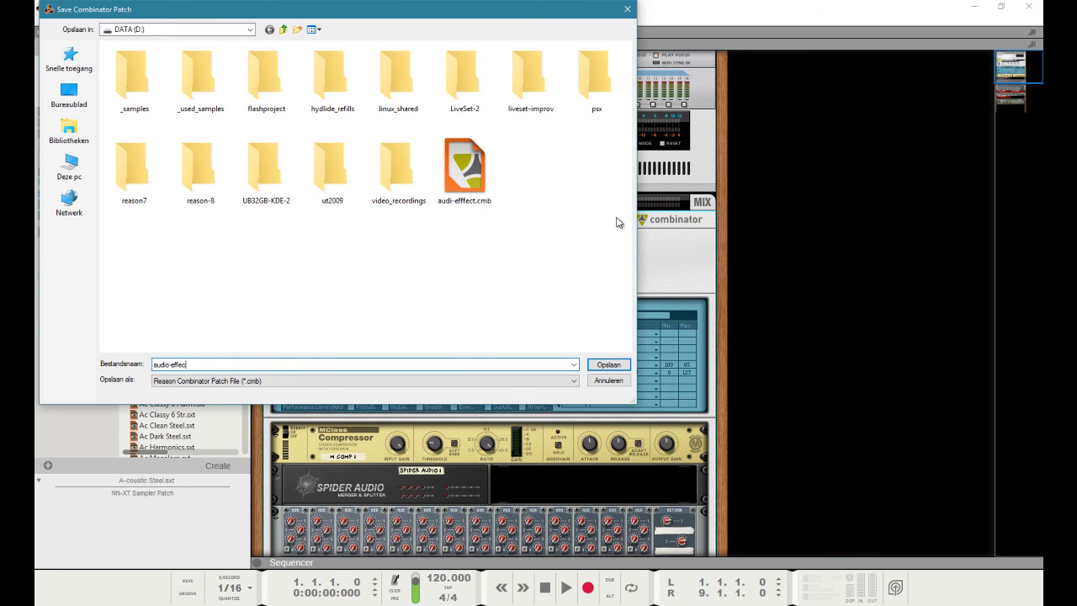
pyautogui.write('t')
pyautogui.press('Return')
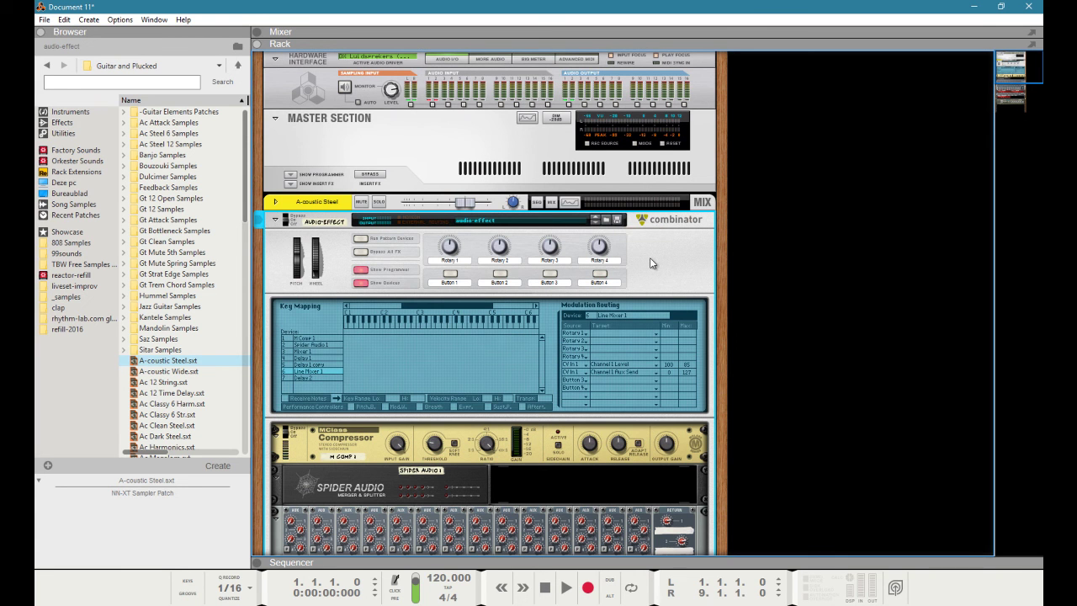
# - Create a new empty document and maximize its window
pyautogui.hotkey('ctrl', 'n')
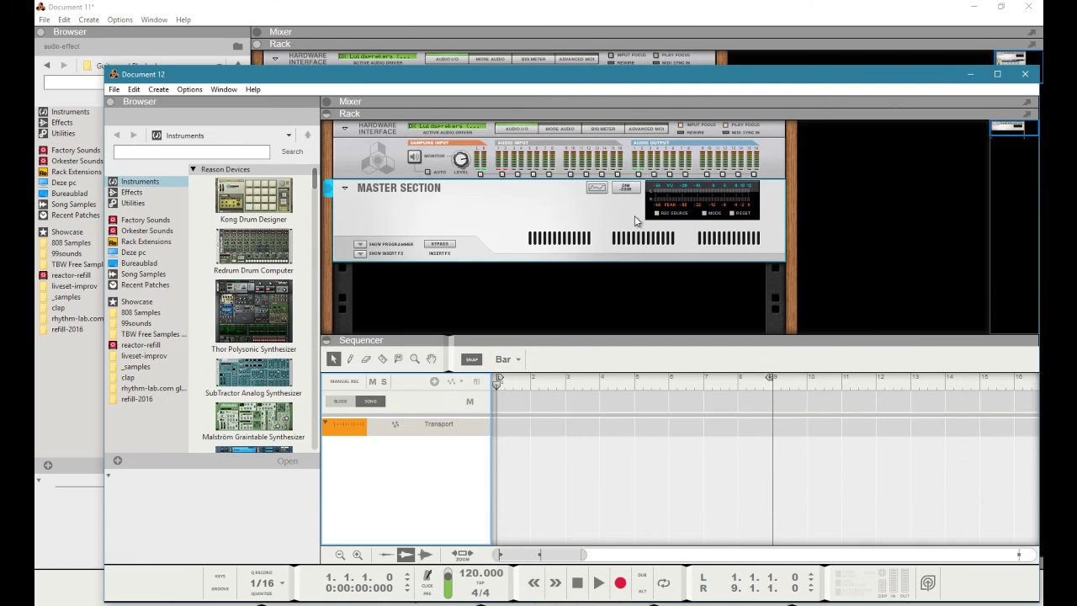
pyautogui.doubleClick(623, 77)
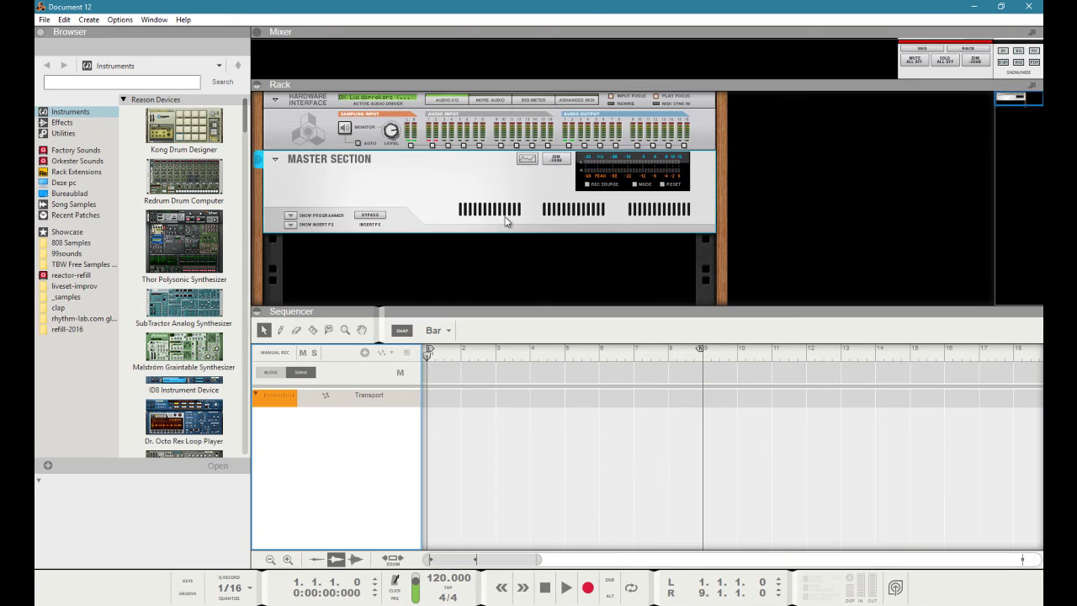
pyautogui.rightClick(487, 274)
pyautogui.moveTo(552, 387)
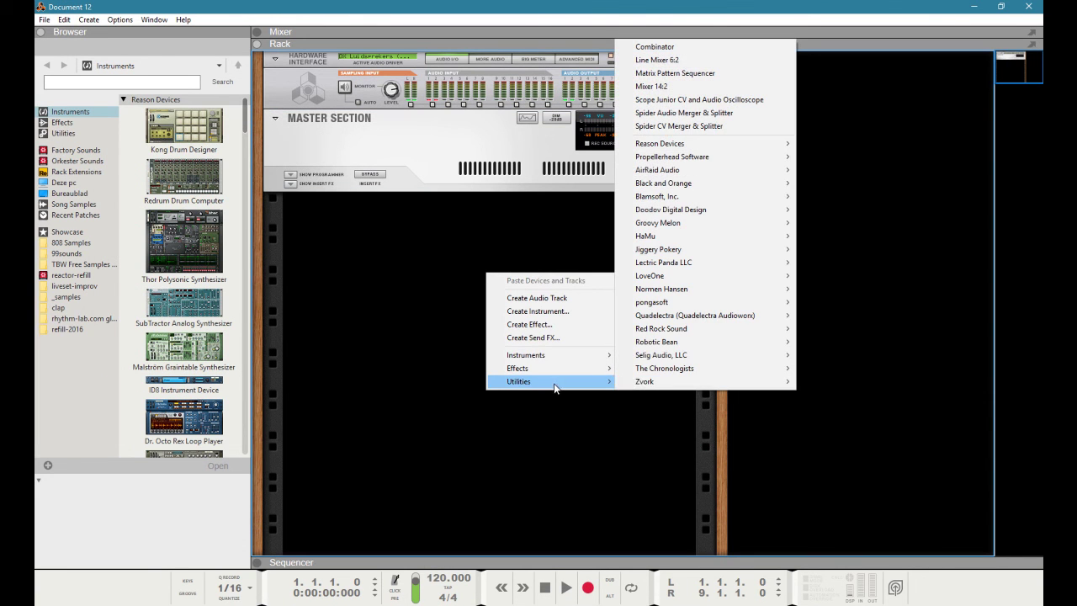
pyautogui.click(551, 337)
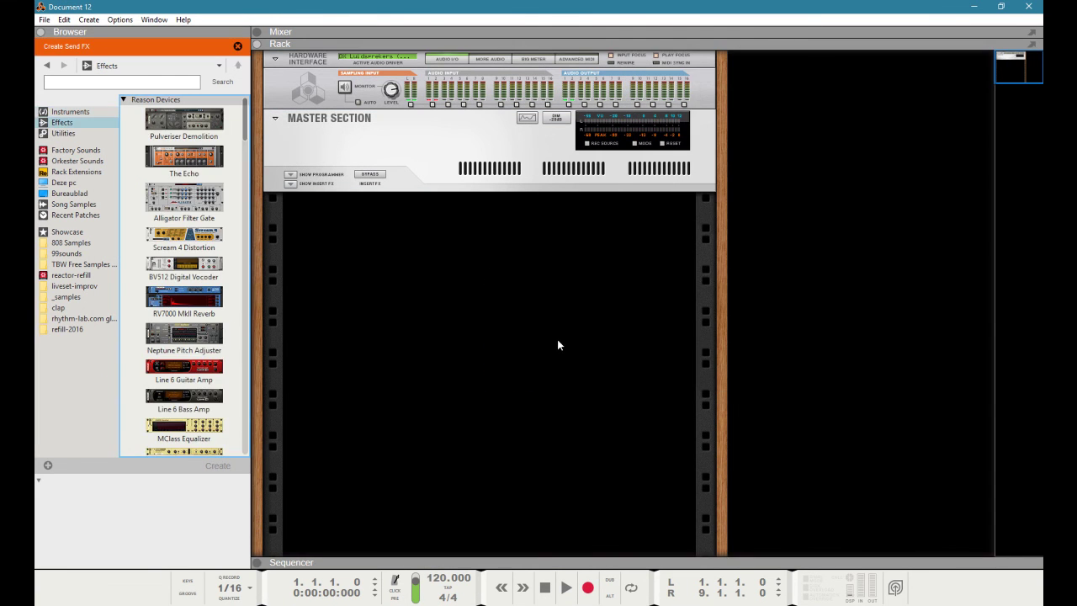
# - Create a Dr. Octo Rex Loop Player below the Master Section and load Clb17_Groovefx1_127_SHA.rx2 into its first loop slot
pyautogui.rightClick(551, 332)
pyautogui.moveTo(589, 412)
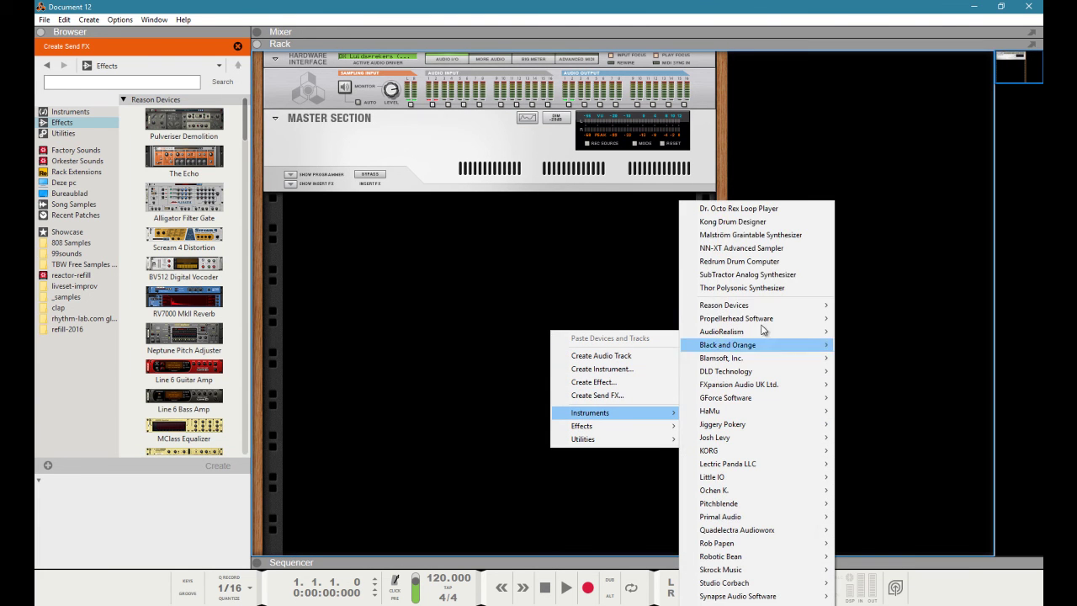
pyautogui.click(739, 208)
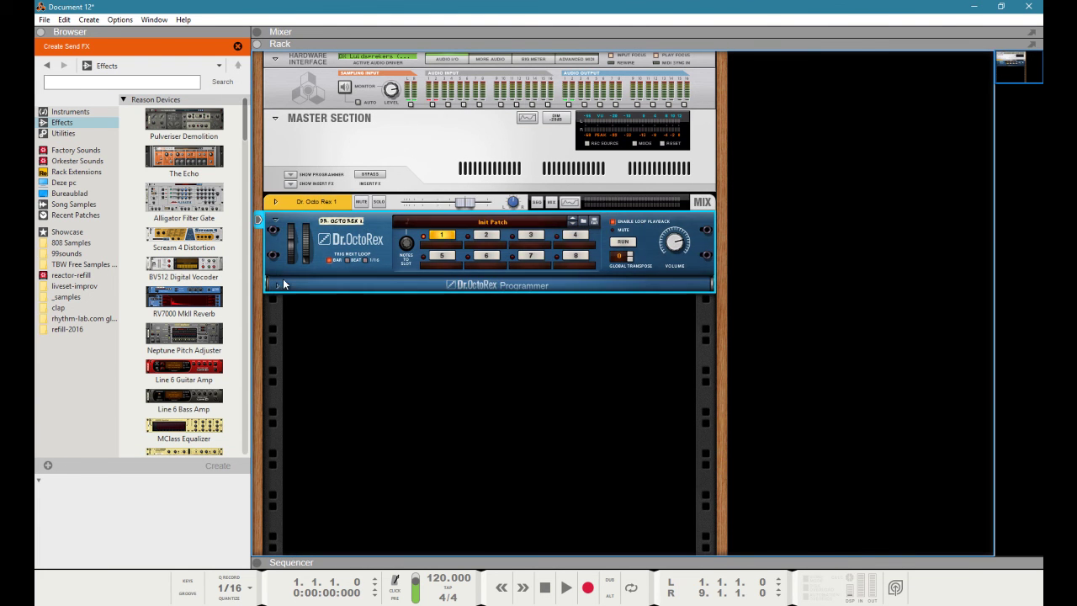
pyautogui.click(279, 285)
pyautogui.click(307, 308)
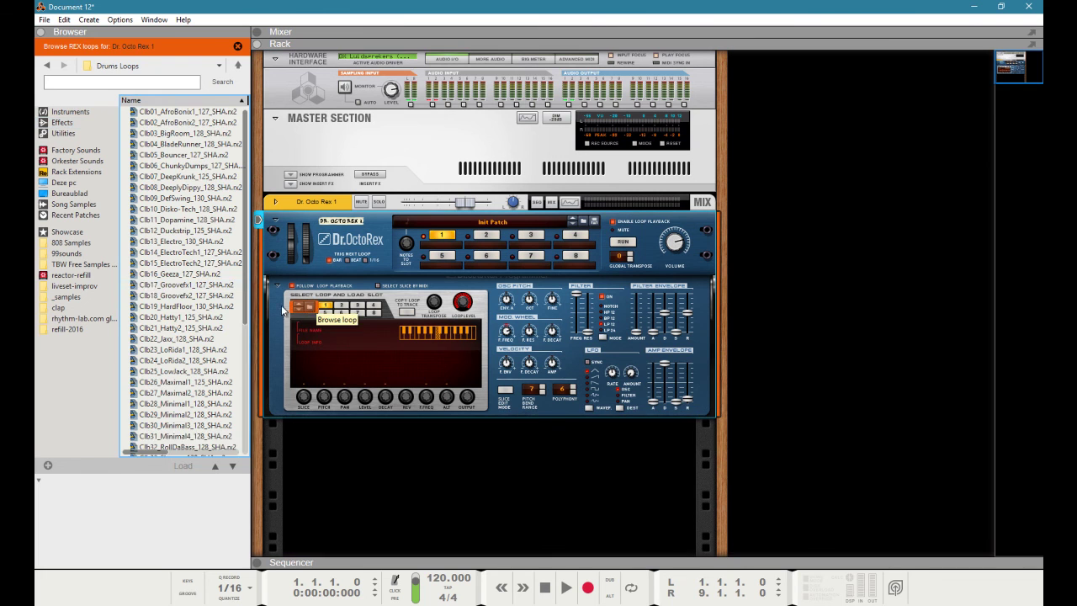
# - Unfold the Dr. Octo Rex 1 mix channel and show its insert FX area and programmer
pyautogui.click(277, 205)
pyautogui.click(290, 226)
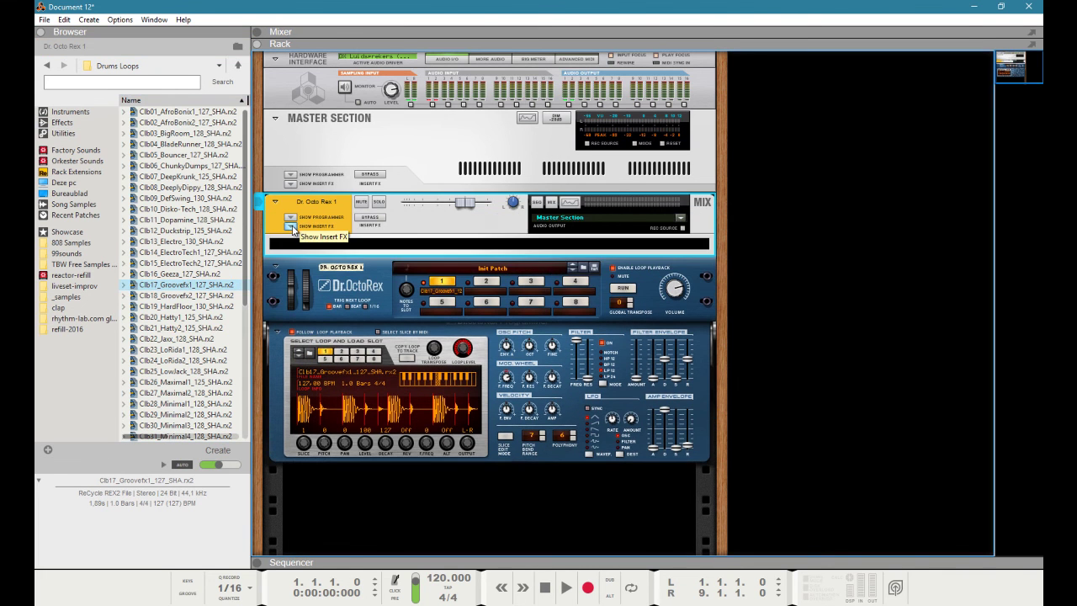
pyautogui.click(290, 222)
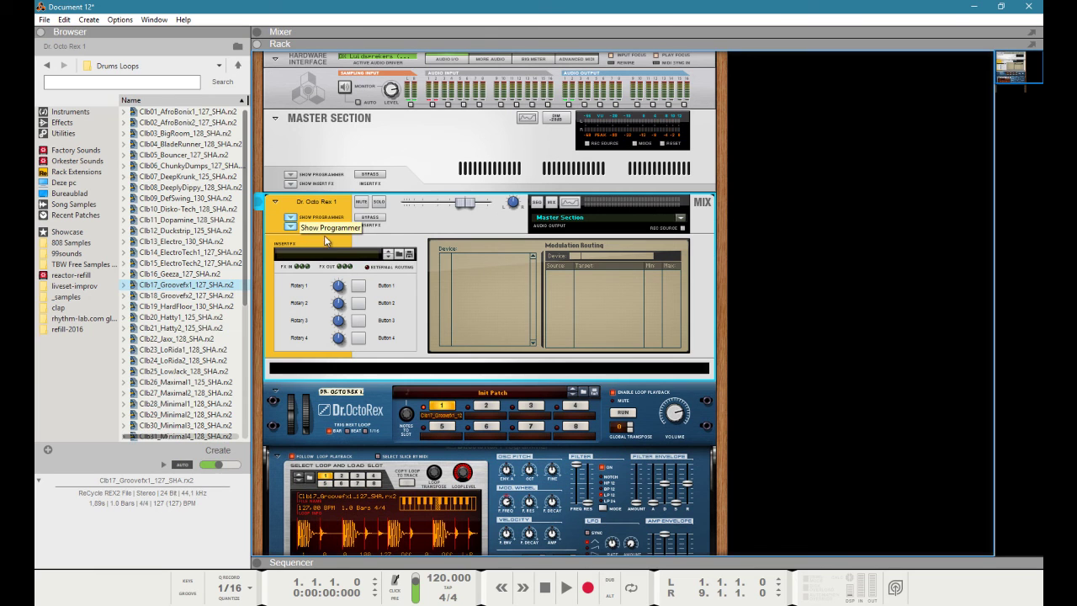
# - Load the audio-effect.cmb patch from the DATA (D:) drive as the mix channel's insert effect
pyautogui.click(407, 256)
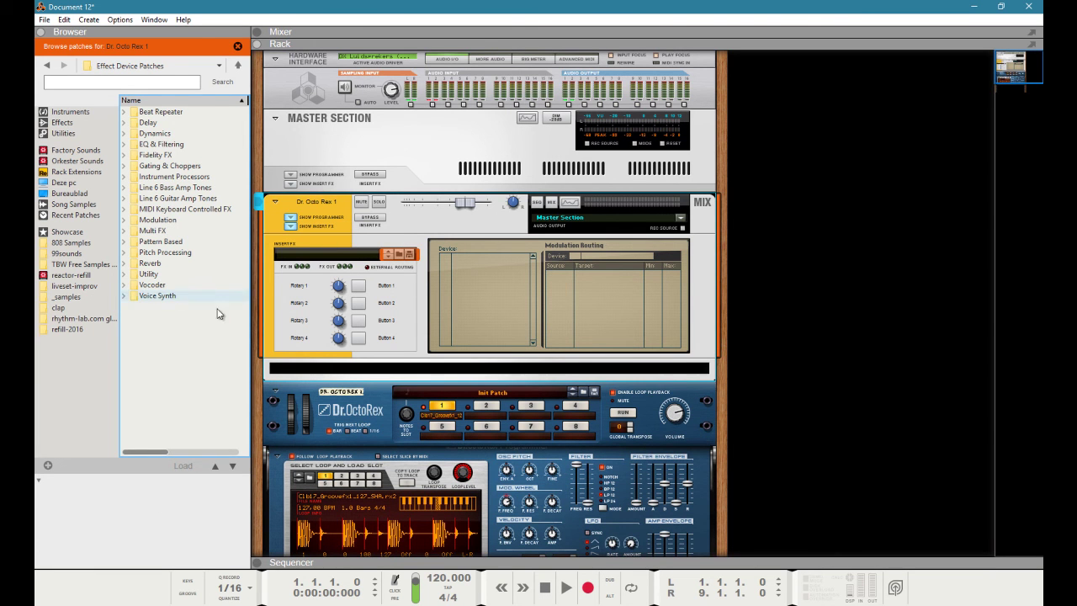
pyautogui.click(139, 65)
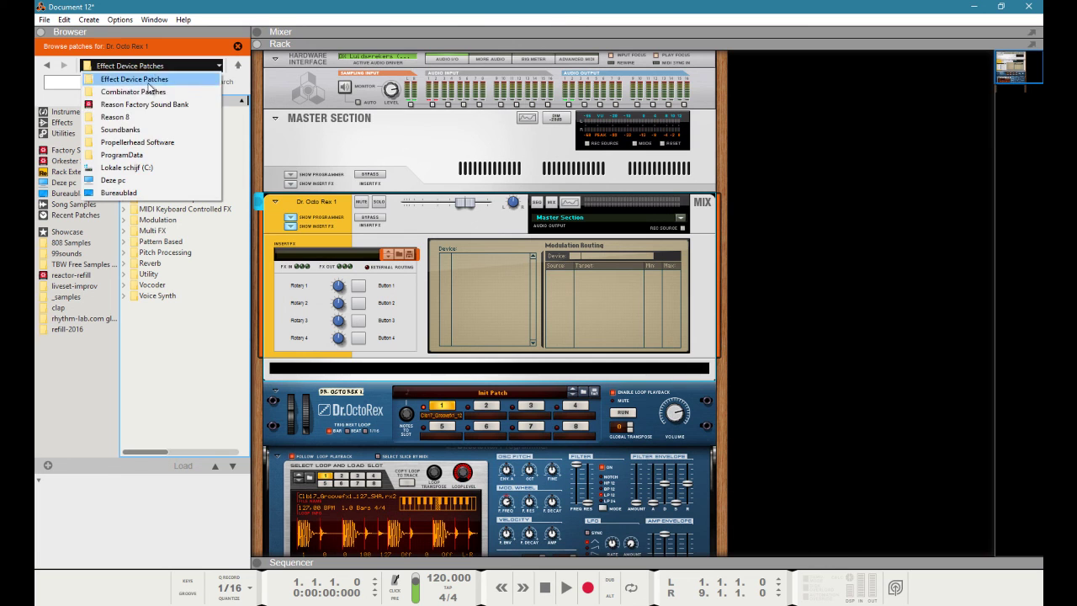
pyautogui.click(139, 176)
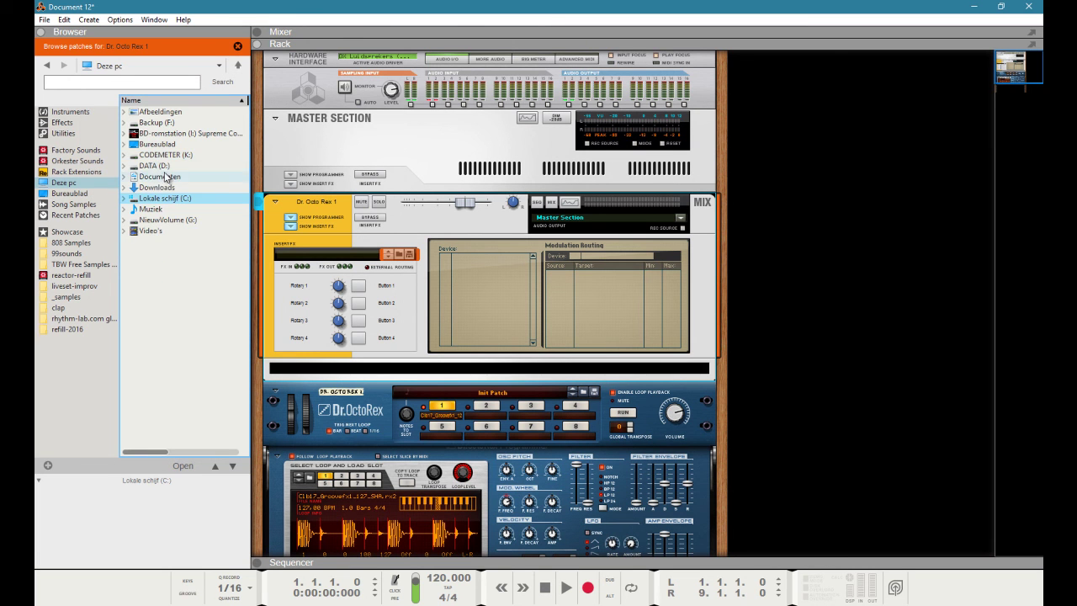
pyautogui.doubleClick(160, 167)
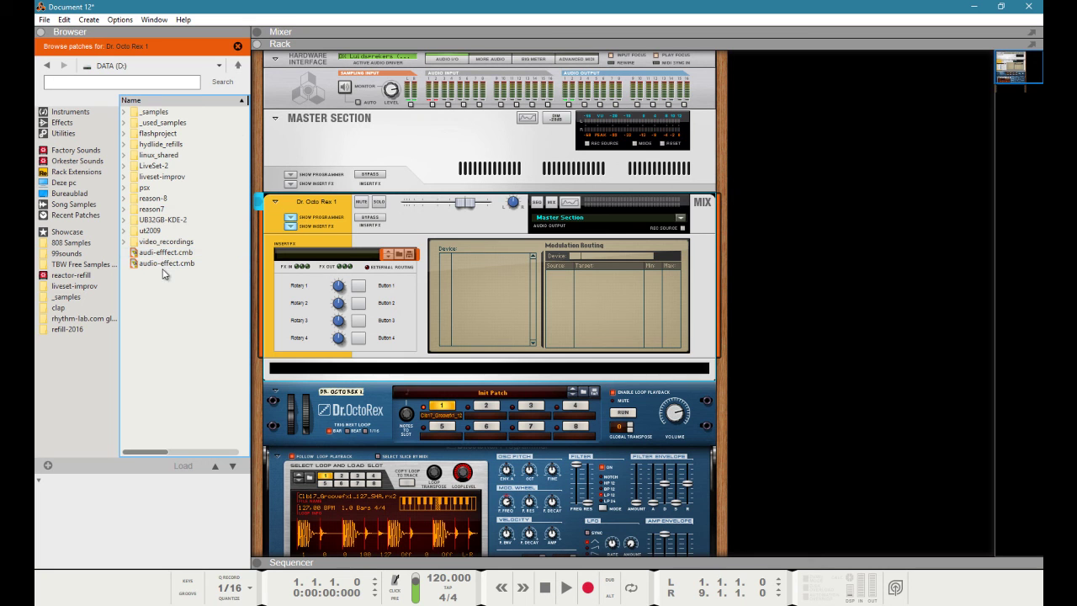
pyautogui.moveTo(165, 263); pyautogui.dragTo(417, 270)
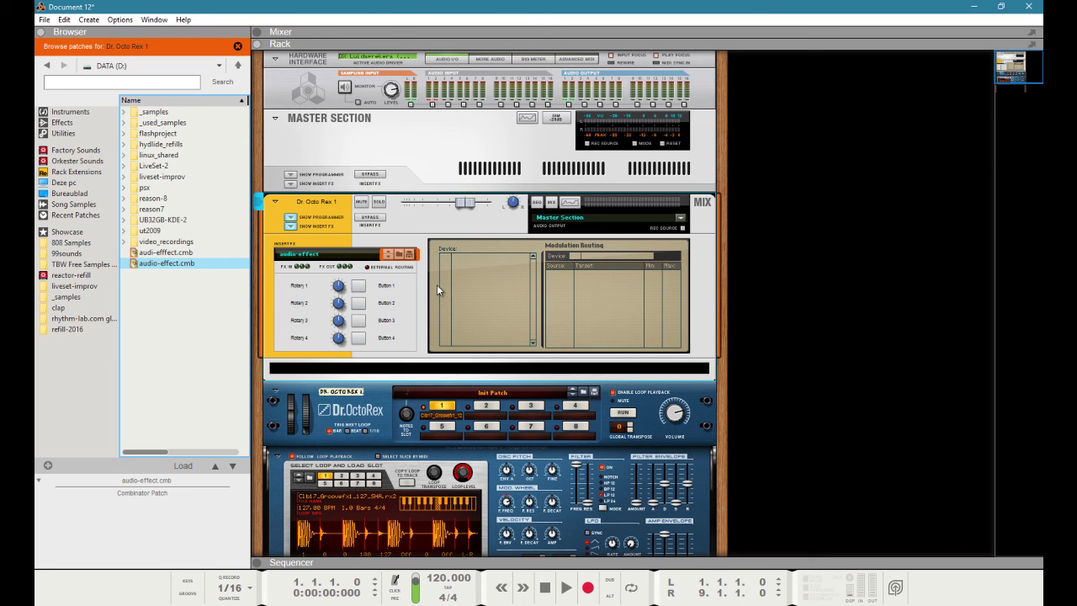
# - Run the Dr. Octo Rex loop to audition it through the inserted audio-effect patch
pyautogui.scroll(-8, 609, 457)
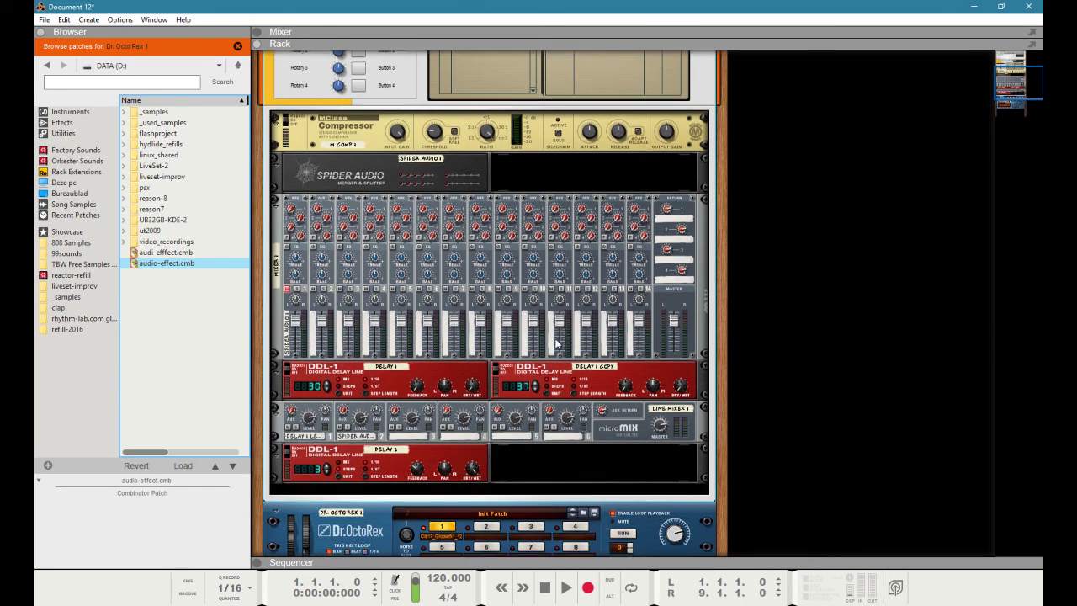
pyautogui.click(621, 461)
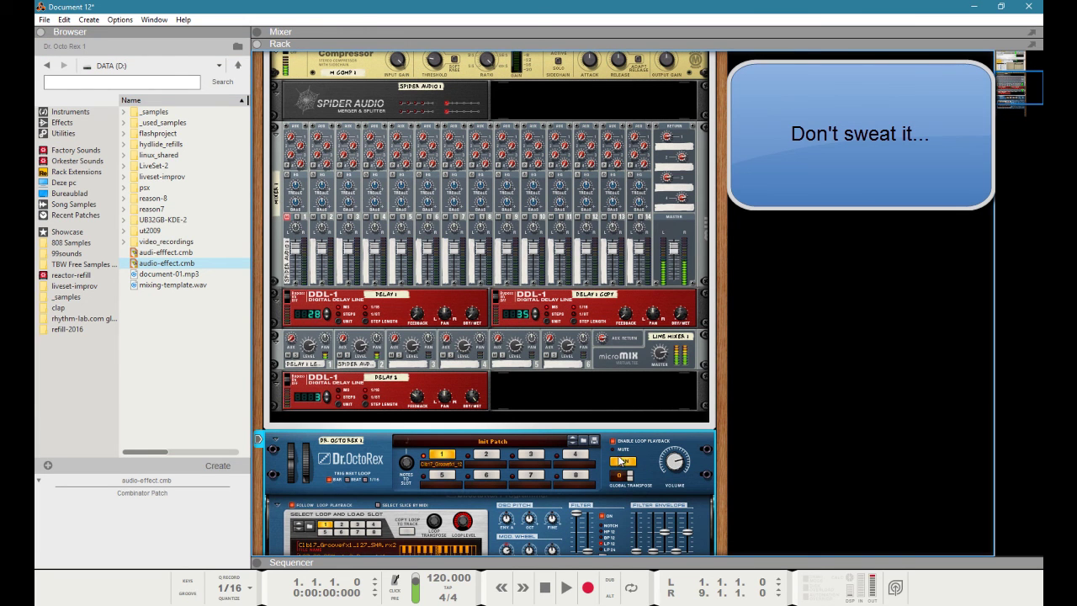
pyautogui.moveTo(683, 469)
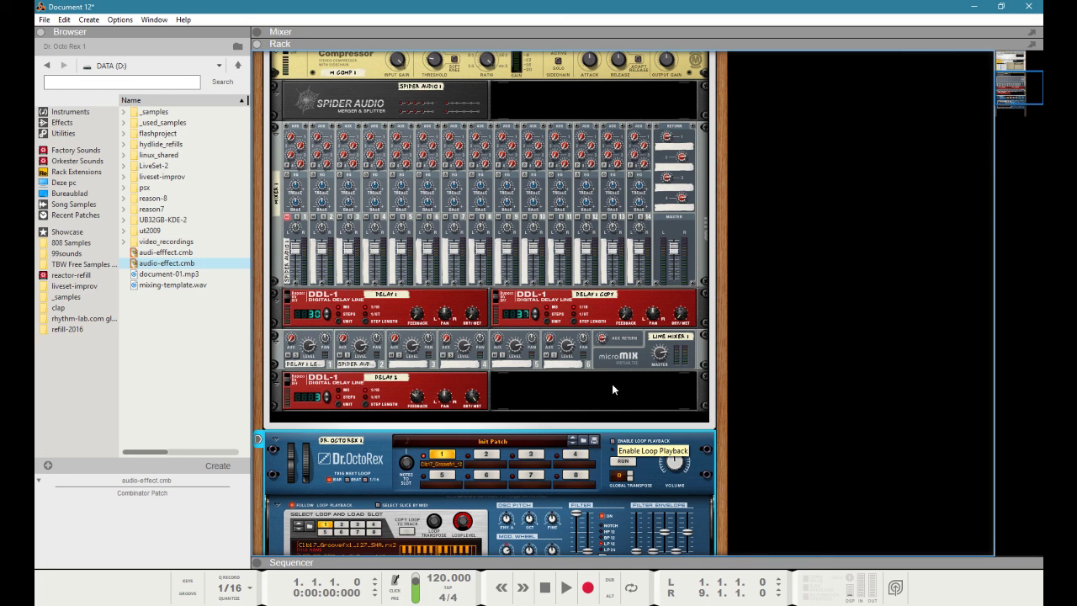
# - Display the modulation routing of Mixer 1 in the mix channel's insert programmer
pyautogui.scroll(2, 595, 383)
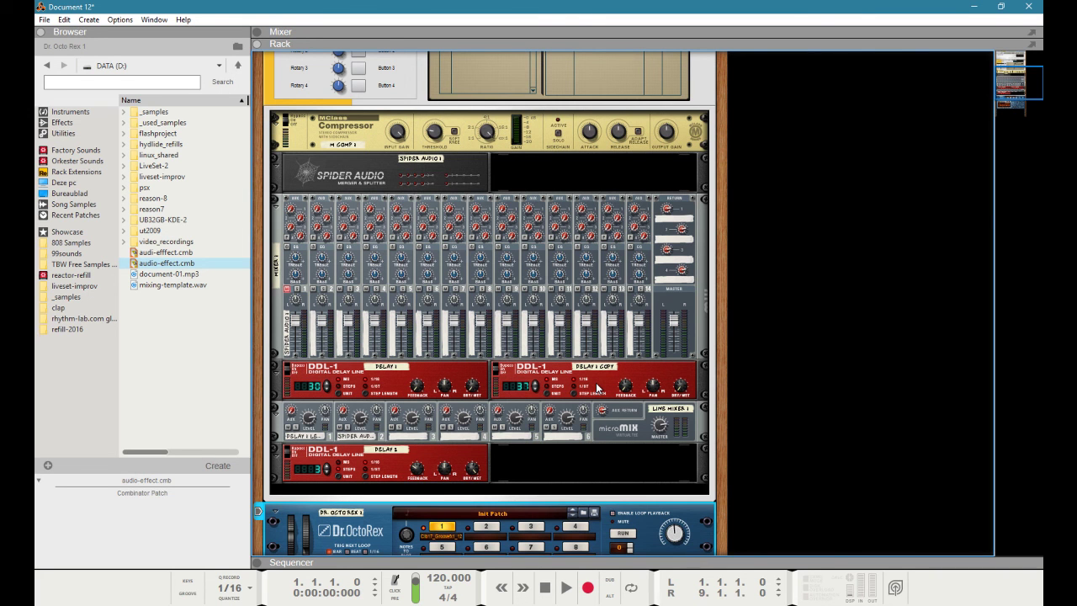
pyautogui.scroll(5, 597, 387)
pyautogui.click(469, 163)
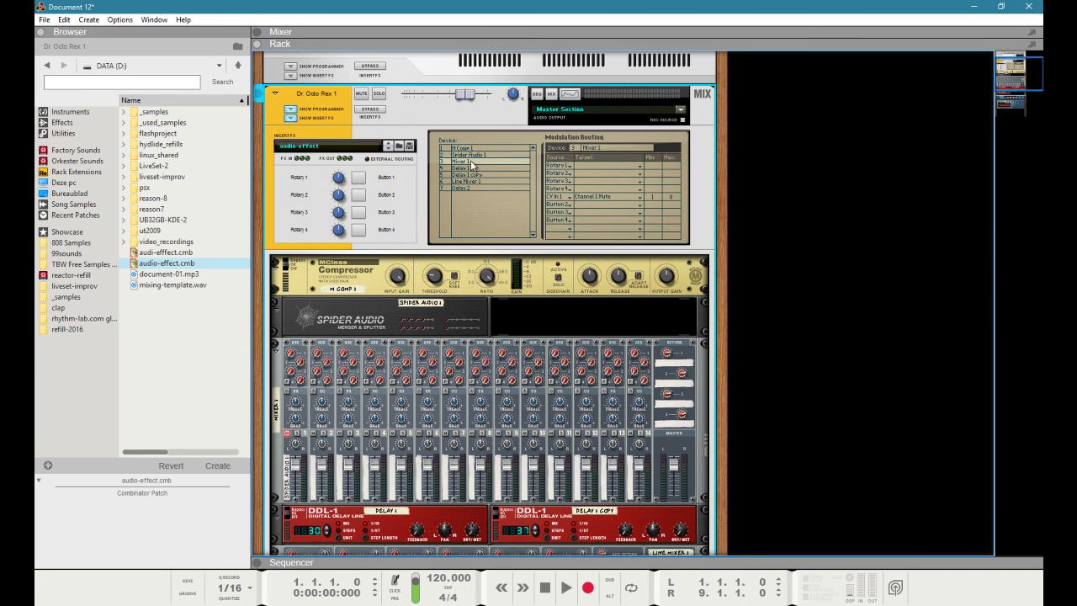